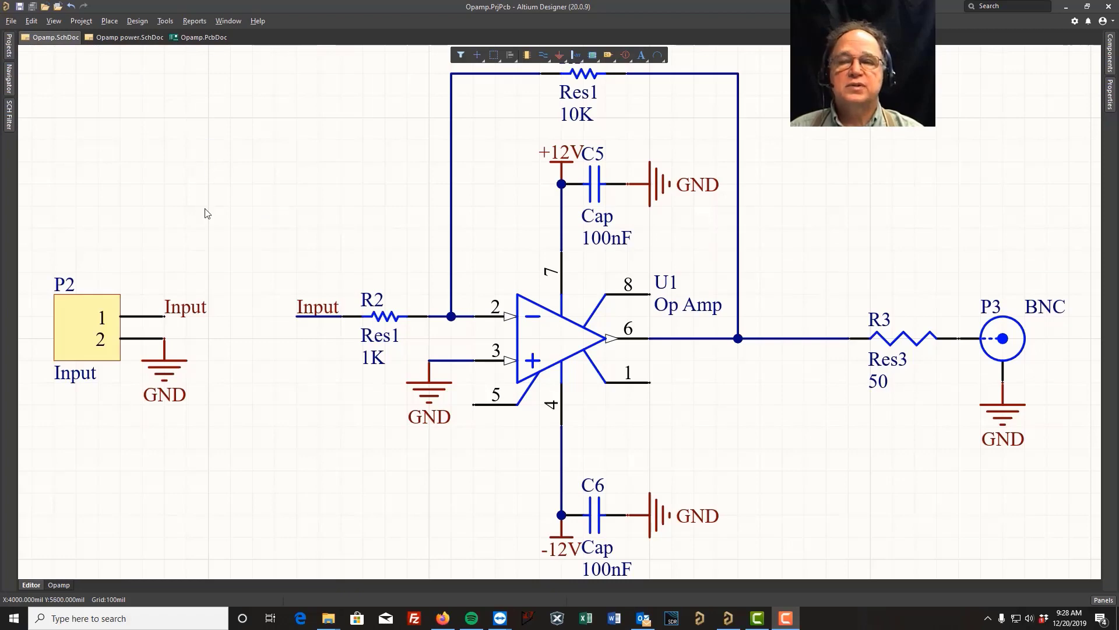
Look over the power schematic and the PCB layout, and make an integrated library from Opamp.SchDoc.
{"action": "left_click", "coordinate": [133, 39]}
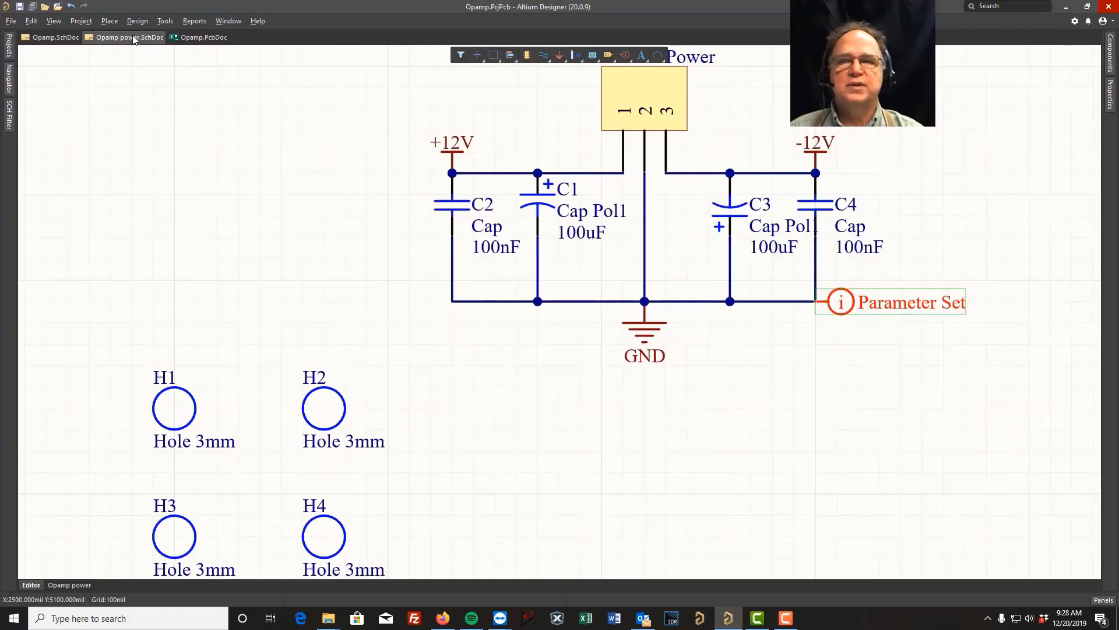
{"action": "left_click", "coordinate": [187, 38]}
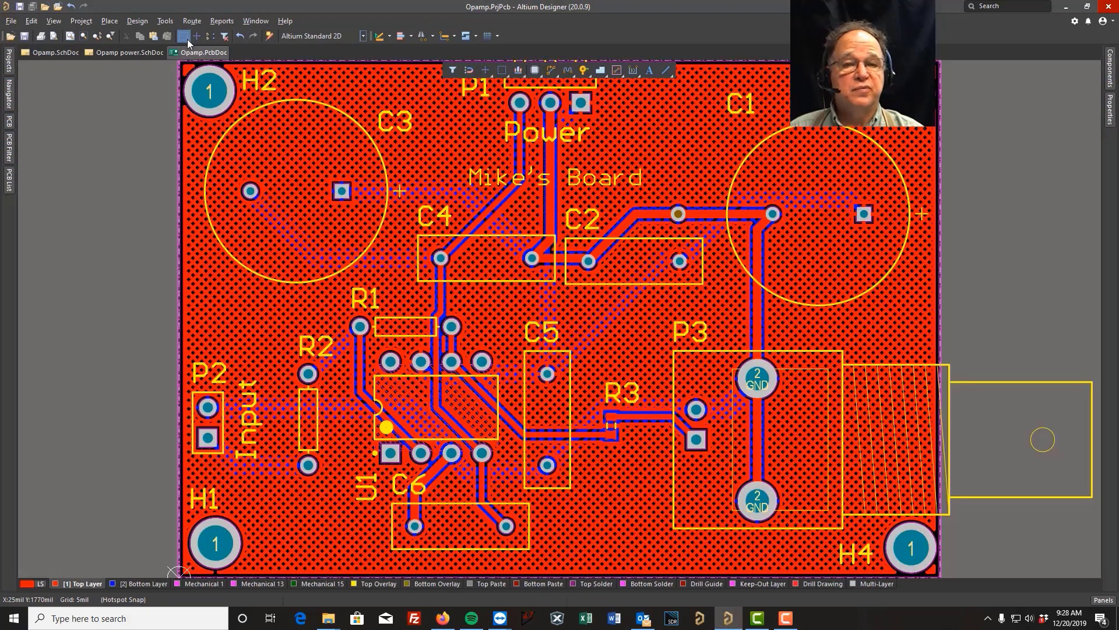
{"action": "left_click", "coordinate": [59, 52]}
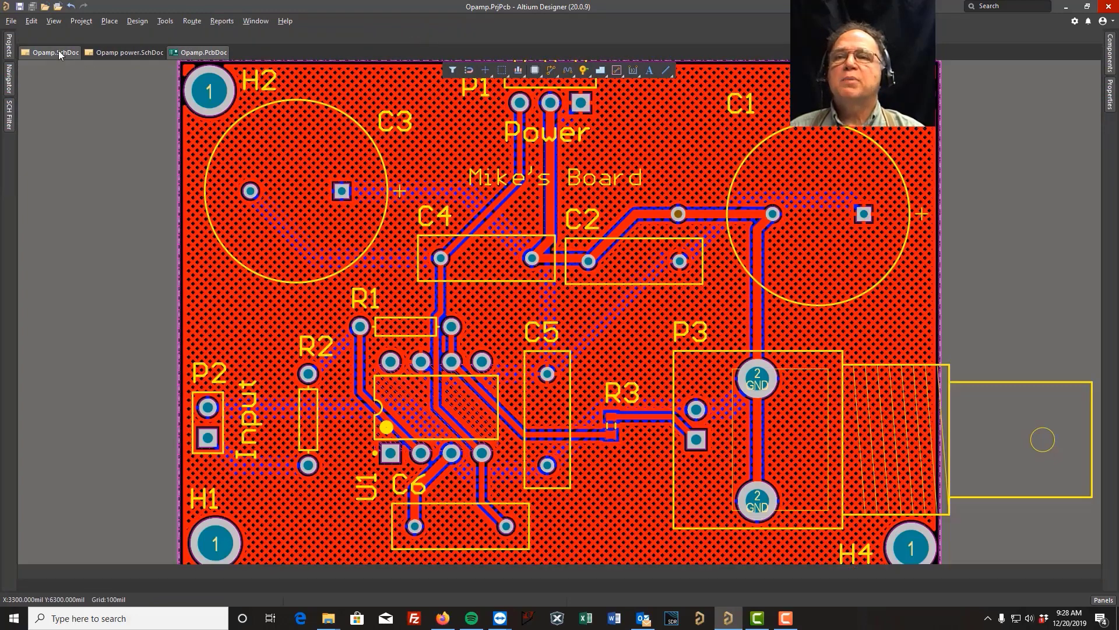
{"action": "left_click", "coordinate": [137, 21]}
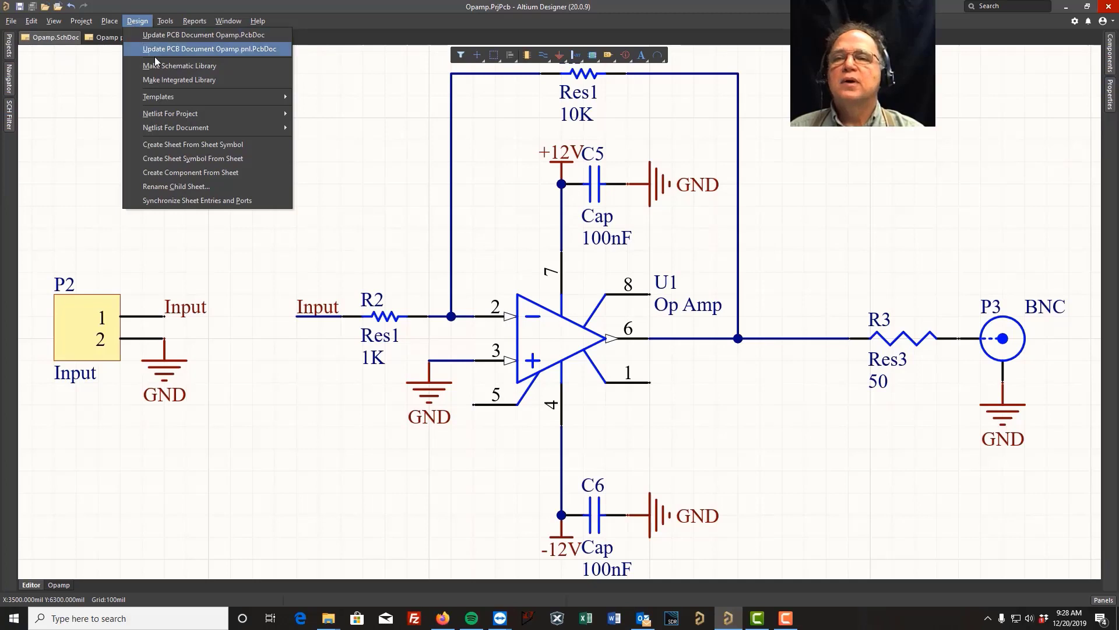
{"action": "left_click", "coordinate": [172, 80]}
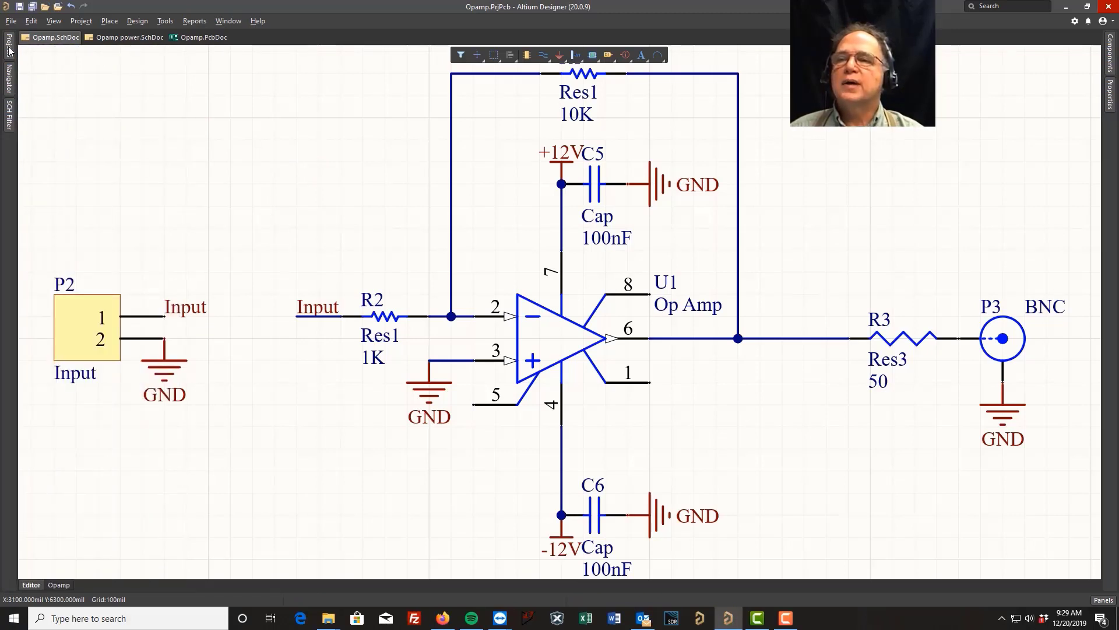
Open the compiled library Opamp.IntLib from the Opamp project's Libraries folder to extract its source package.
{"action": "mouse_move", "coordinate": [9, 51]}
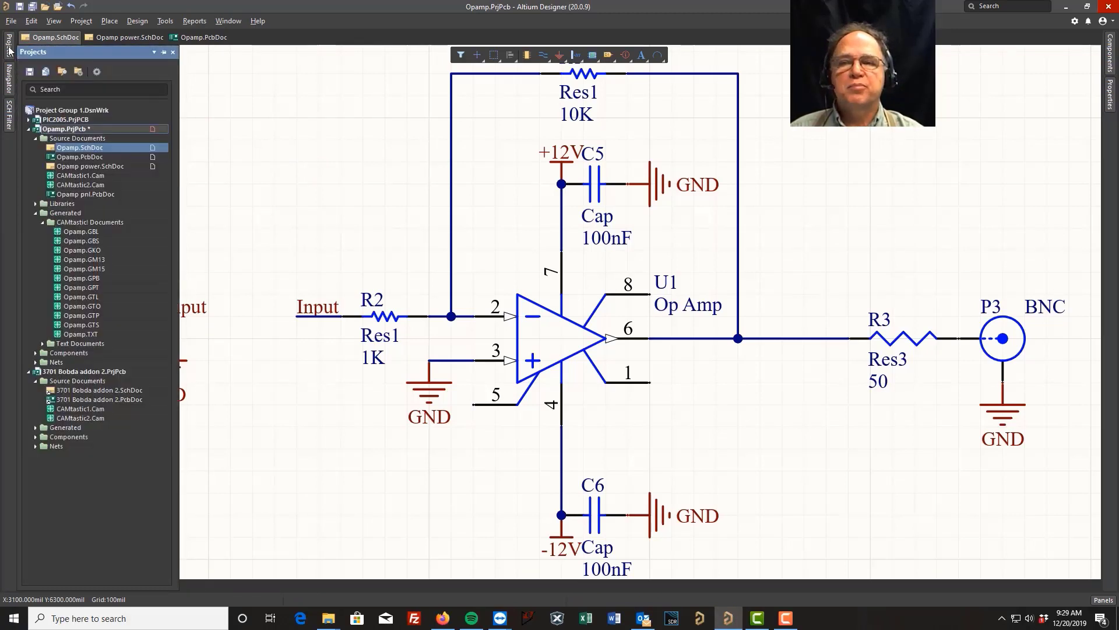
{"action": "left_click", "coordinate": [43, 223]}
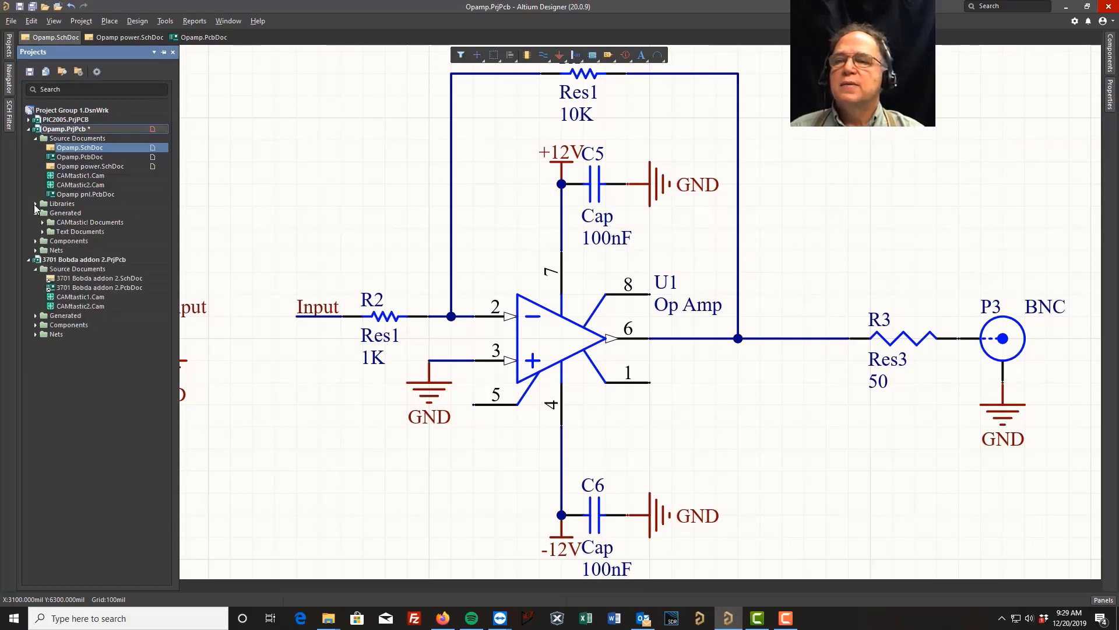
{"action": "left_click", "coordinate": [35, 204]}
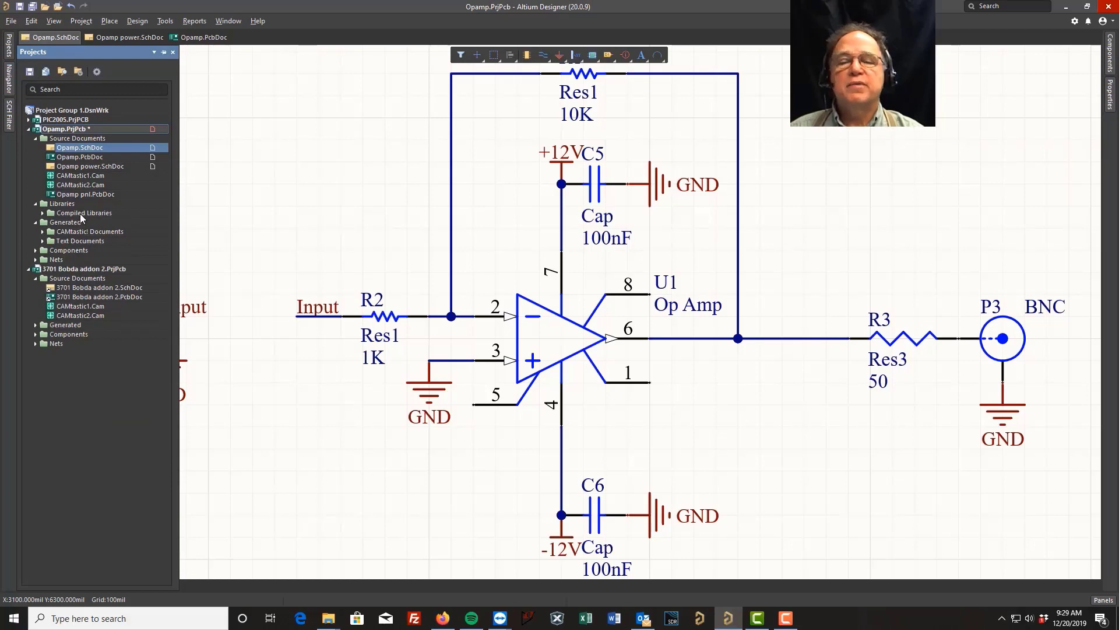
{"action": "left_click", "coordinate": [42, 214]}
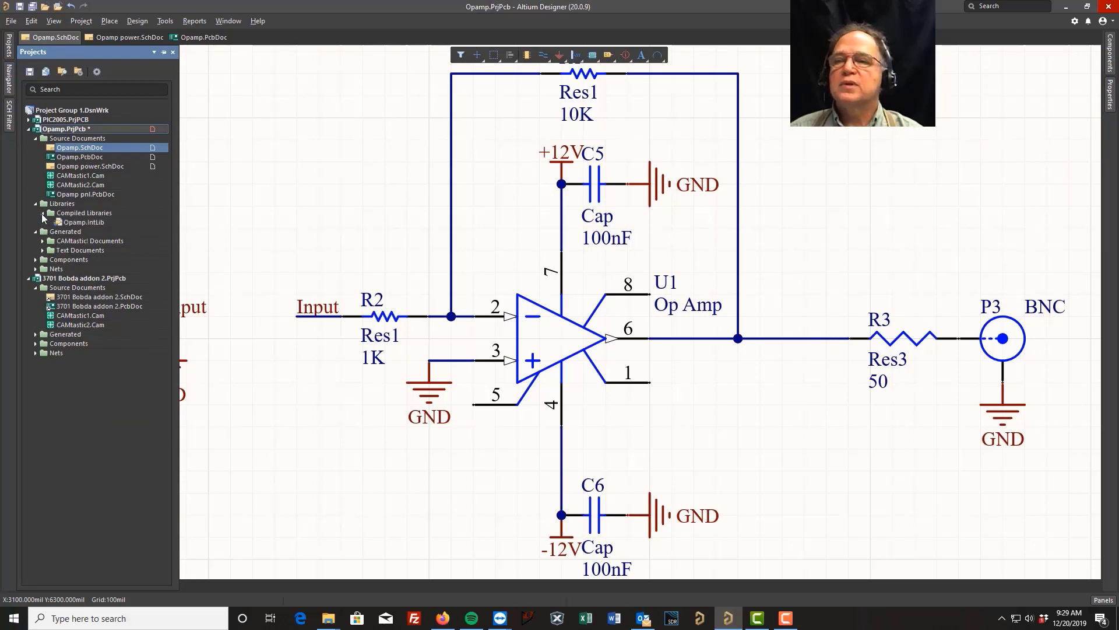
{"action": "left_click", "coordinate": [68, 223]}
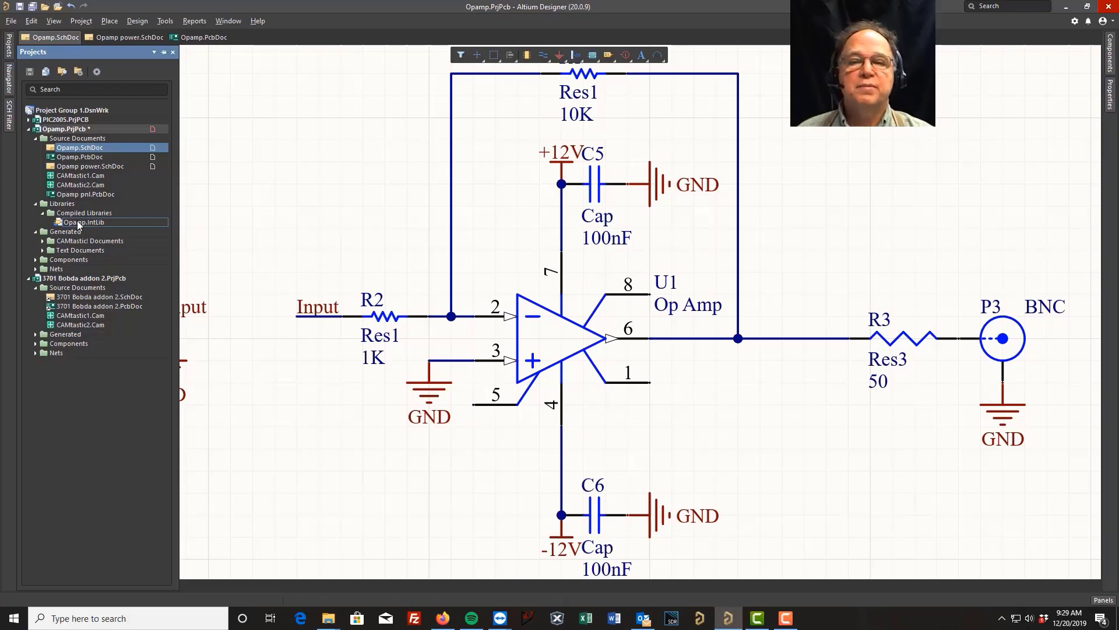
{"action": "double_click", "coordinate": [76, 221]}
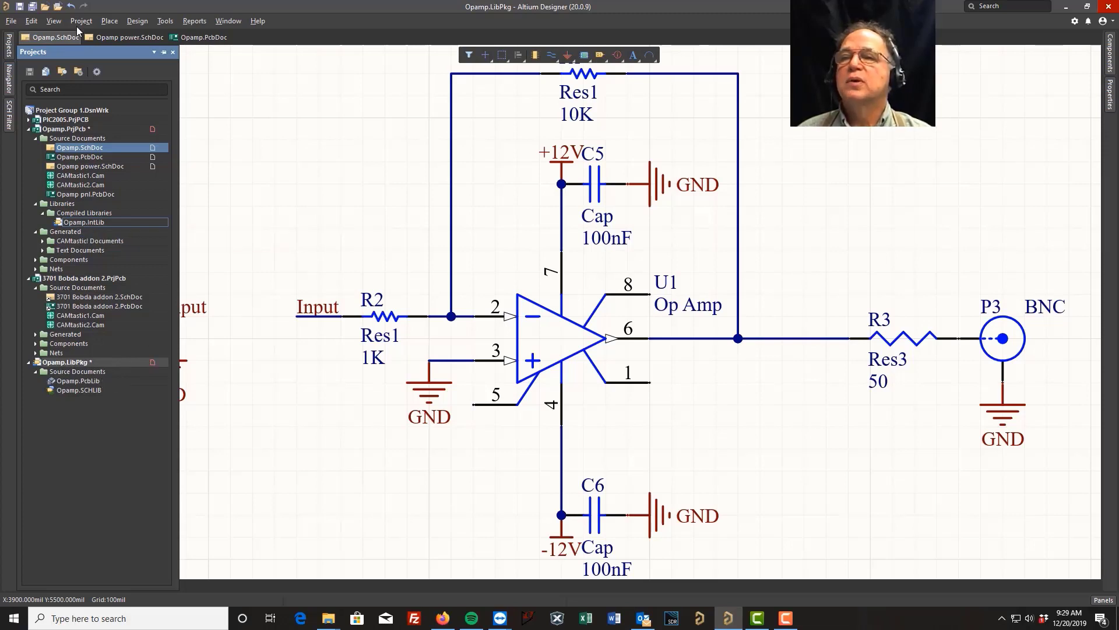
Save all documents, storing the library package as Opamp.LibPkg in the Opamp1 folder.
{"action": "left_click", "coordinate": [13, 22]}
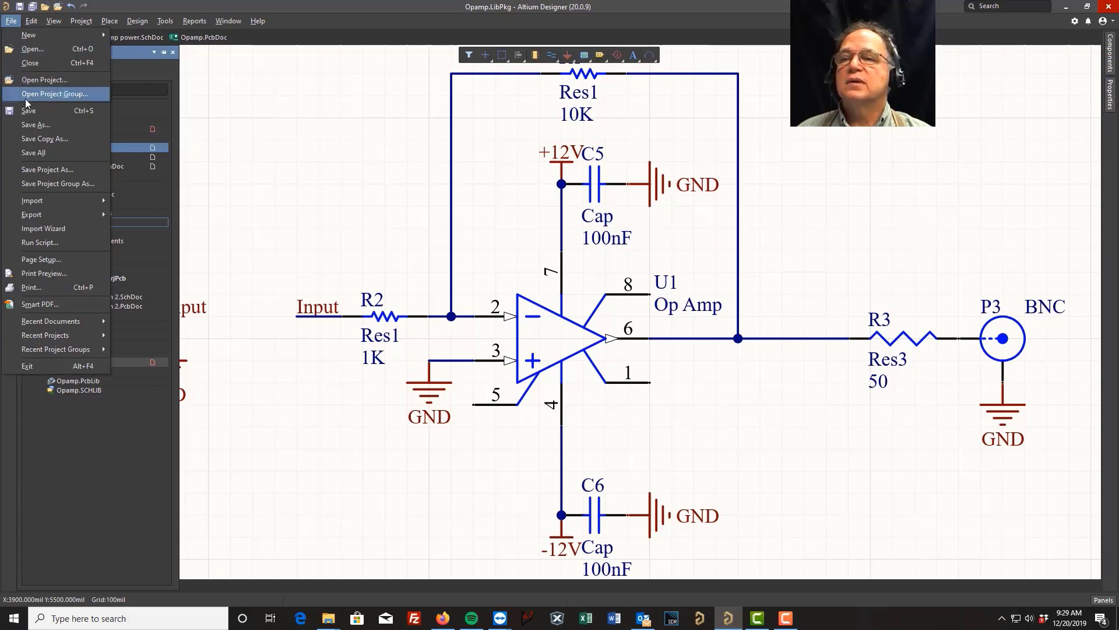
{"action": "left_click", "coordinate": [33, 153]}
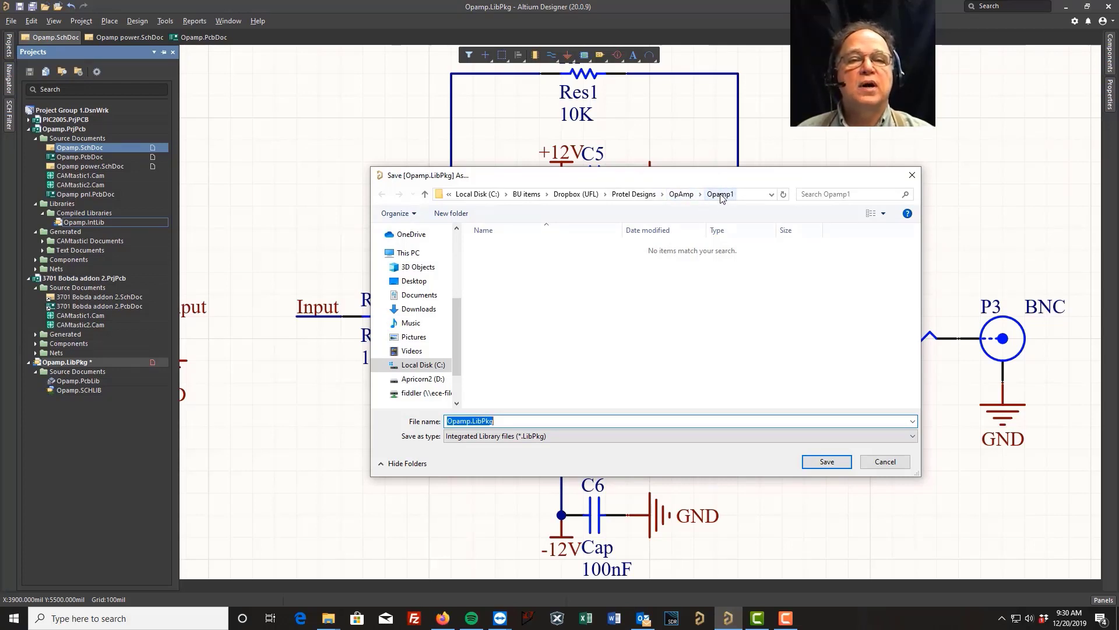
{"action": "left_click", "coordinate": [827, 465]}
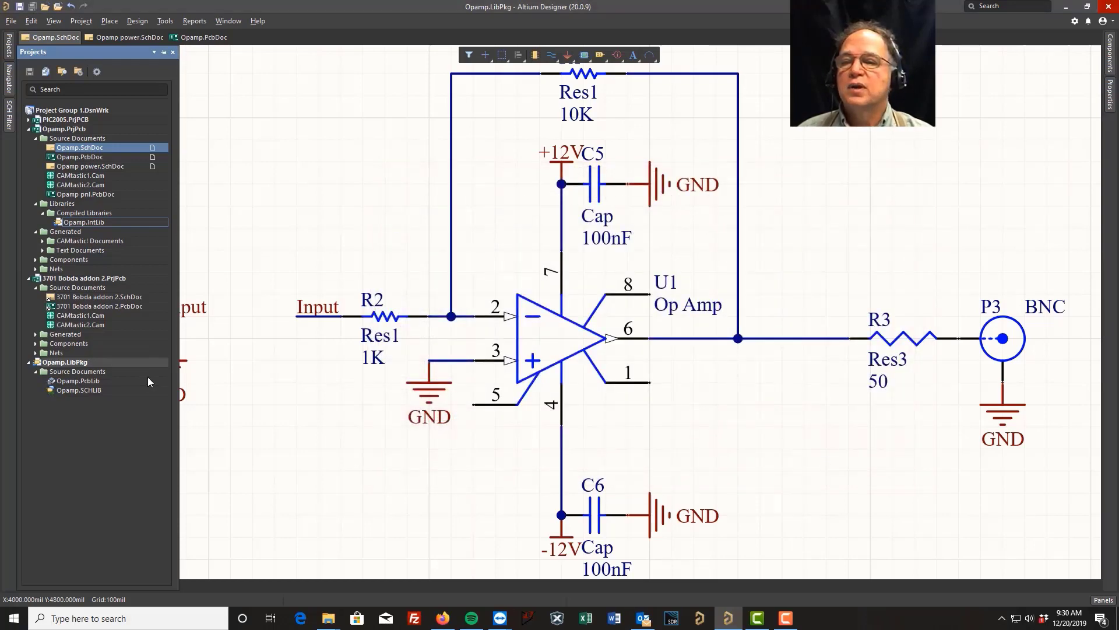
Open Opamp.SCHLIB from the library package and display the Op Amp symbol.
{"action": "double_click", "coordinate": [91, 389]}
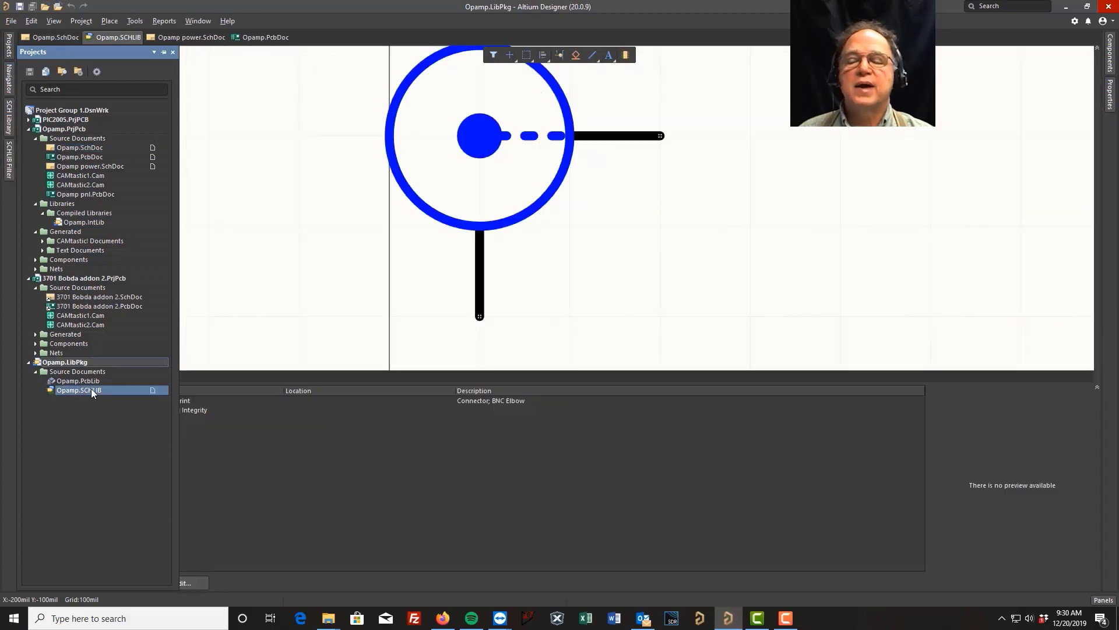
{"action": "left_click", "coordinate": [8, 117]}
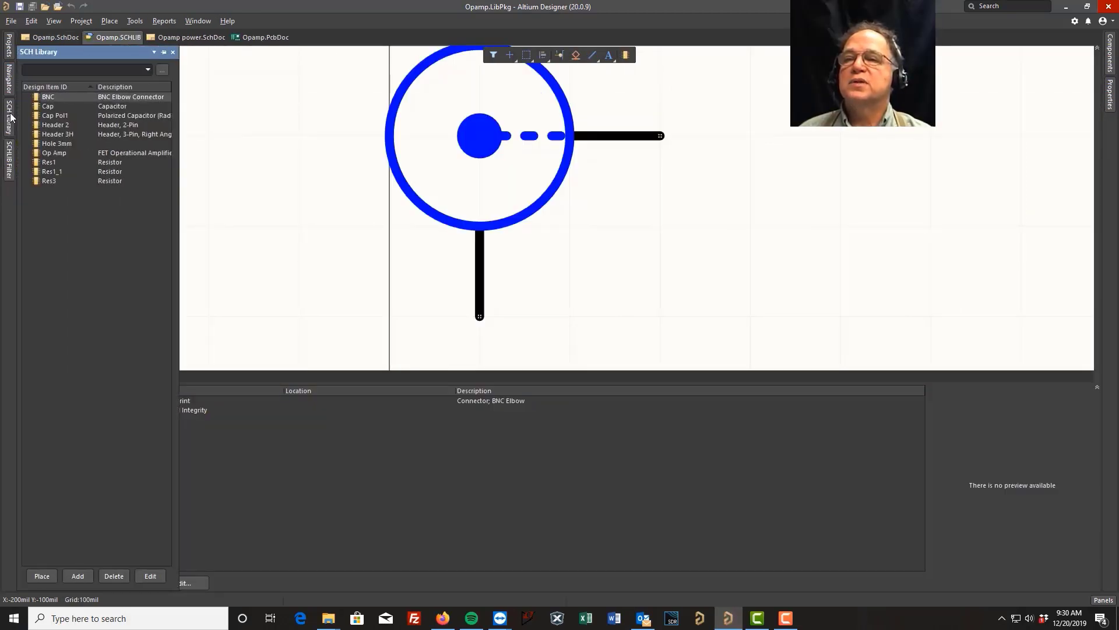
{"action": "left_click", "coordinate": [55, 153]}
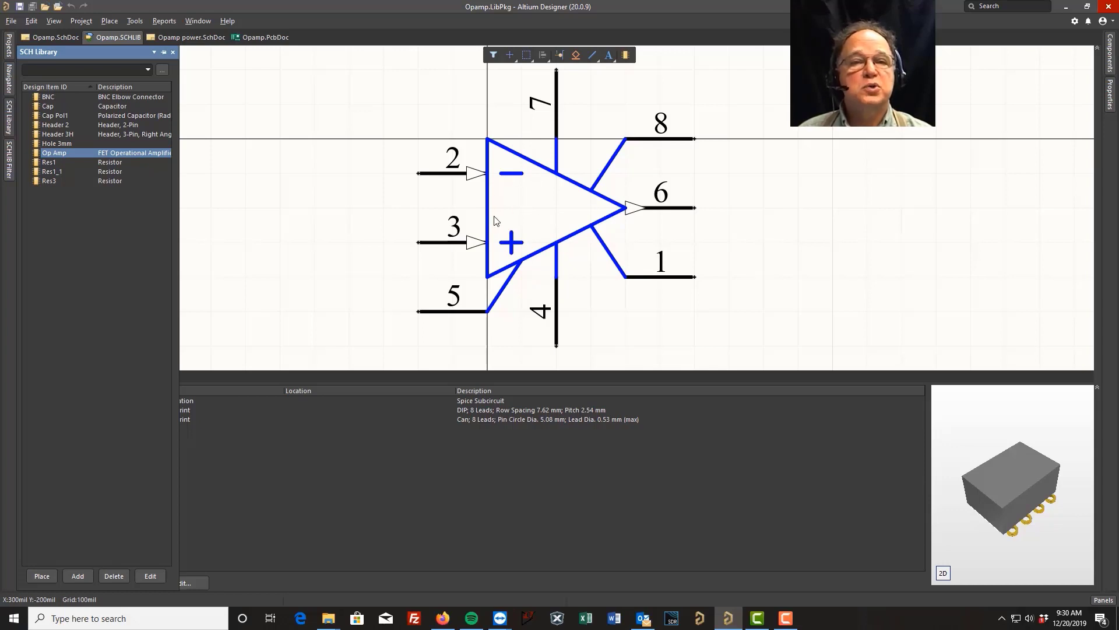
Move the duplicate horizontal lines from the op amp's plus and minus signs to the triangle's centre, and save the schematic library.
{"action": "left_click", "coordinate": [511, 241]}
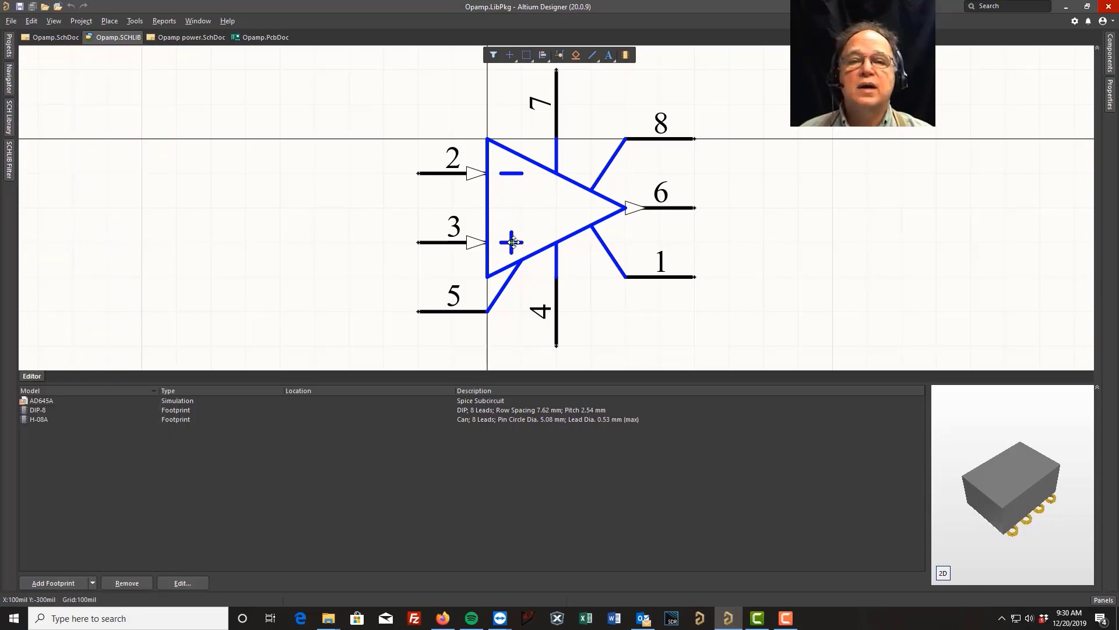
{"action": "left_click", "coordinate": [511, 241]}
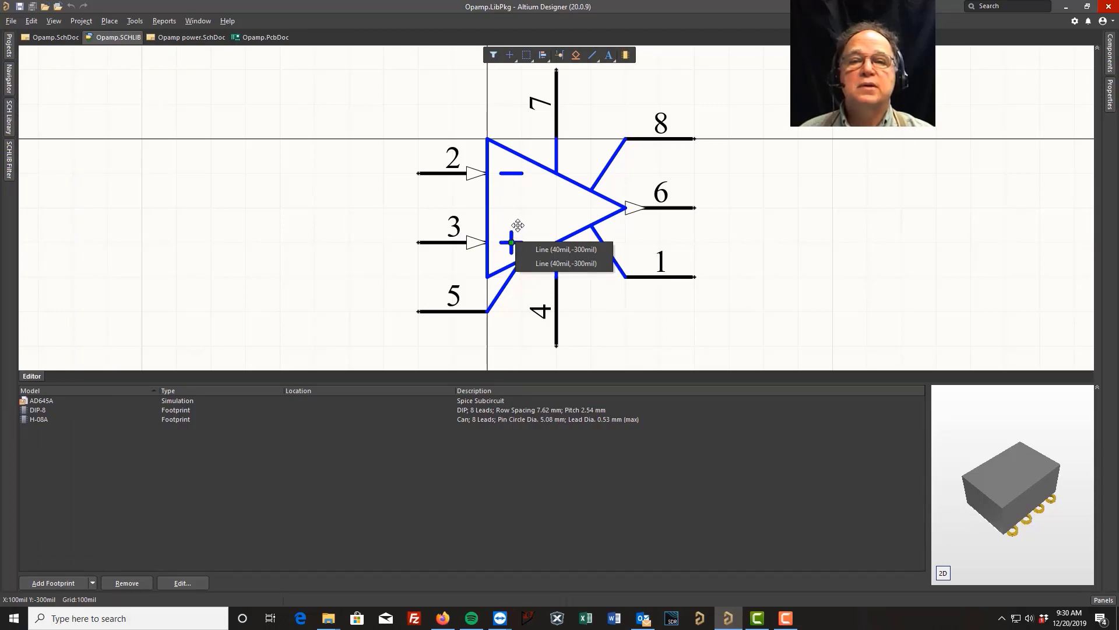
{"action": "left_click", "coordinate": [544, 251]}
{"action": "left_click", "coordinate": [537, 211]}
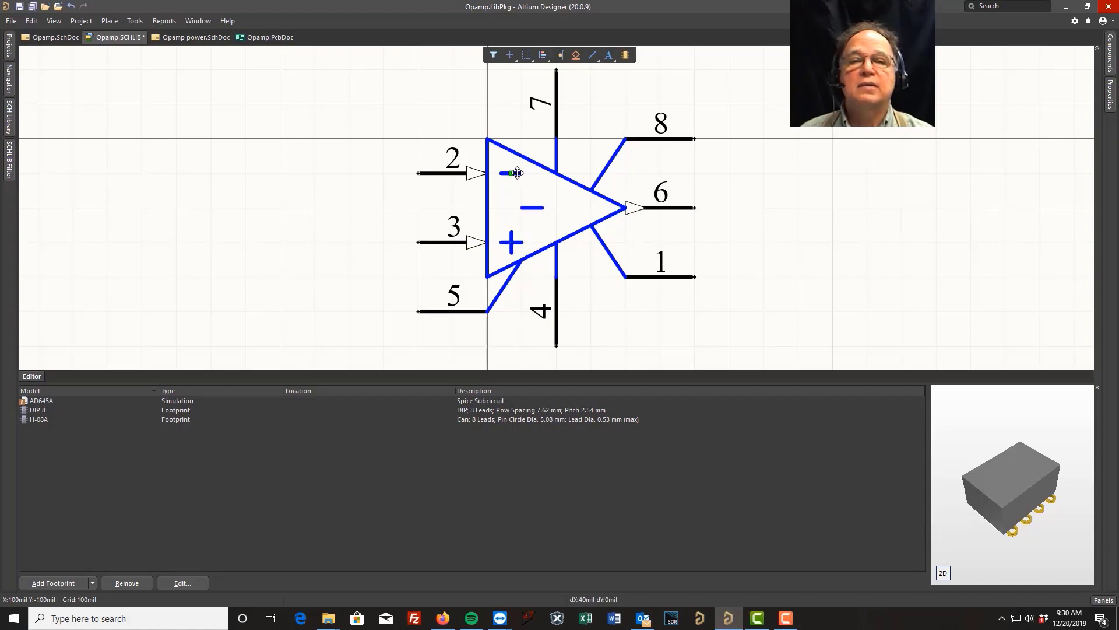
{"action": "left_click_drag", "start_coordinate": [507, 176], "coordinate": [574, 199]}
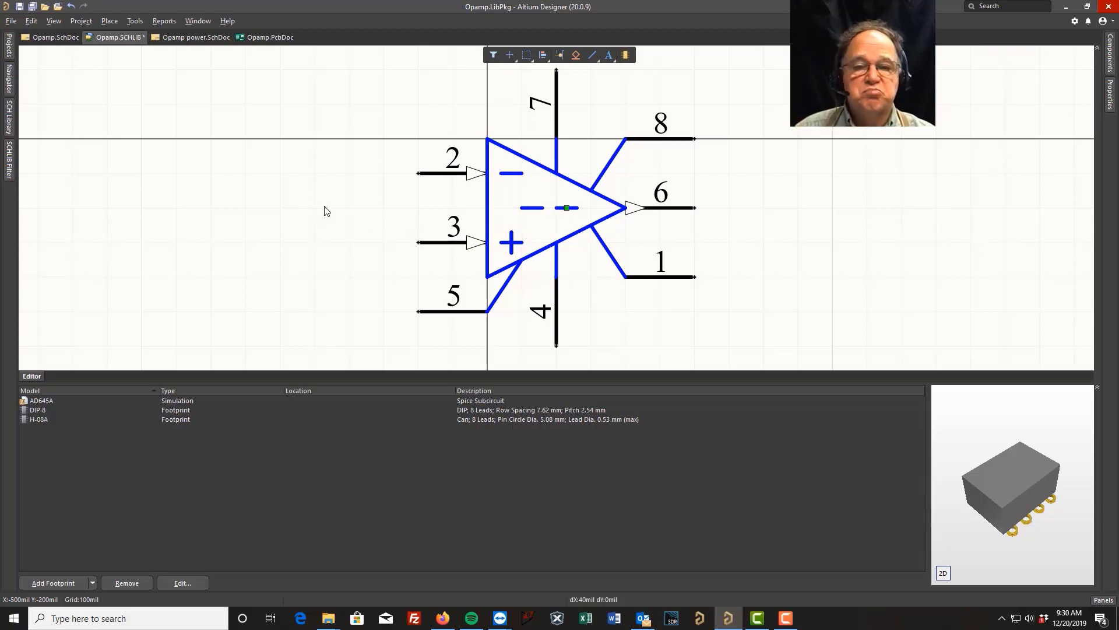
{"action": "left_click", "coordinate": [20, 6]}
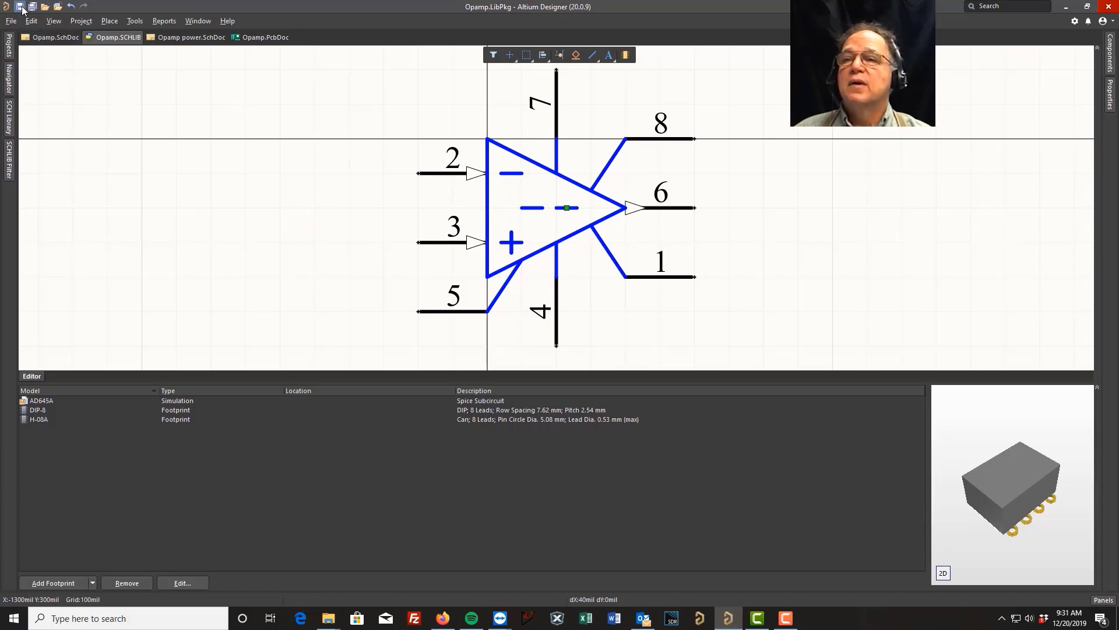
Update the schematic sheets with the edited Op Amp symbol and check U1 in Opamp.SchDoc.
{"action": "left_click", "coordinate": [9, 117]}
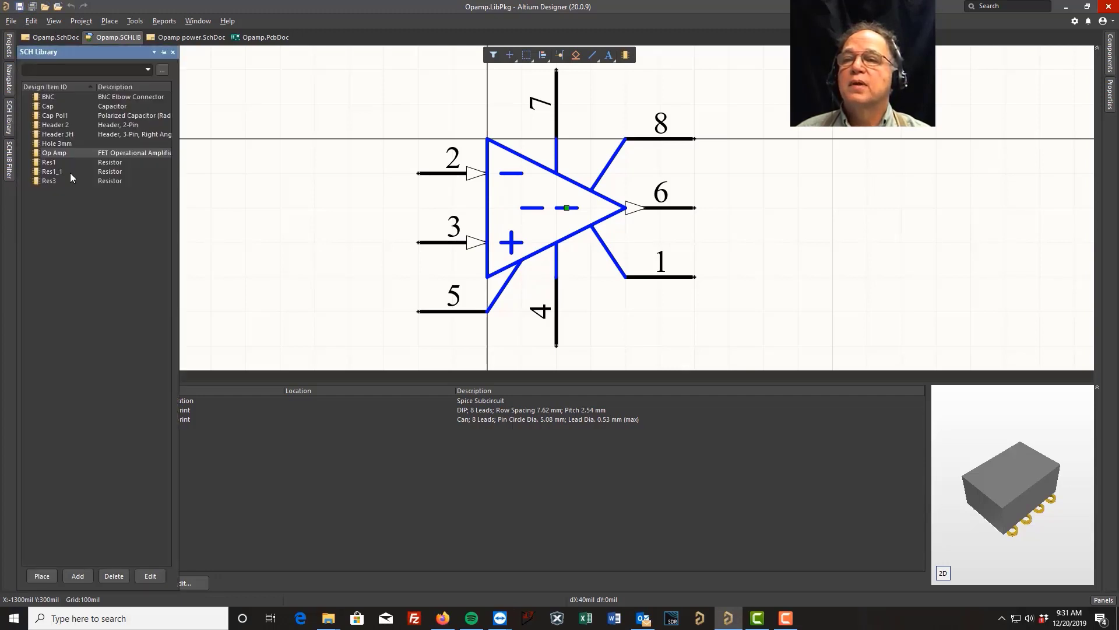
{"action": "right_click", "coordinate": [66, 153]}
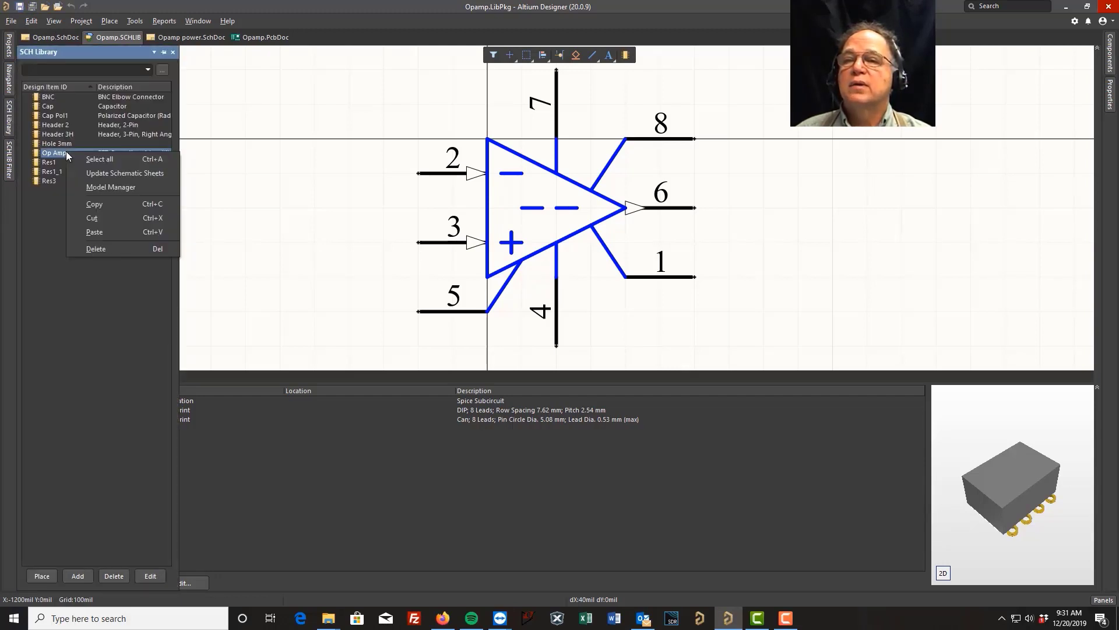
{"action": "left_click", "coordinate": [117, 172]}
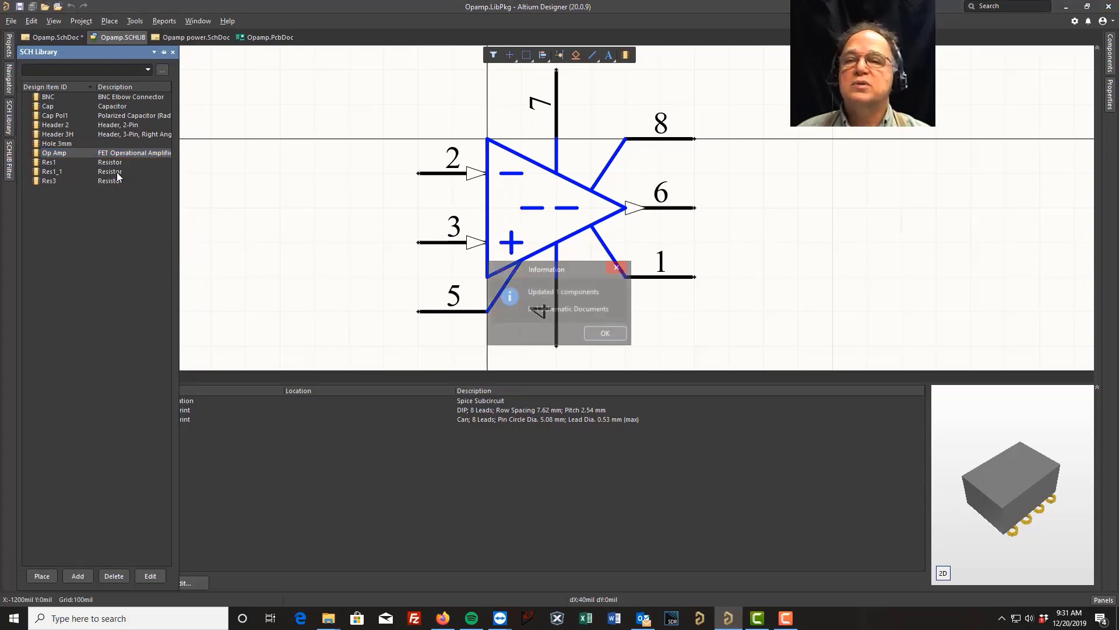
{"action": "left_click", "coordinate": [606, 335]}
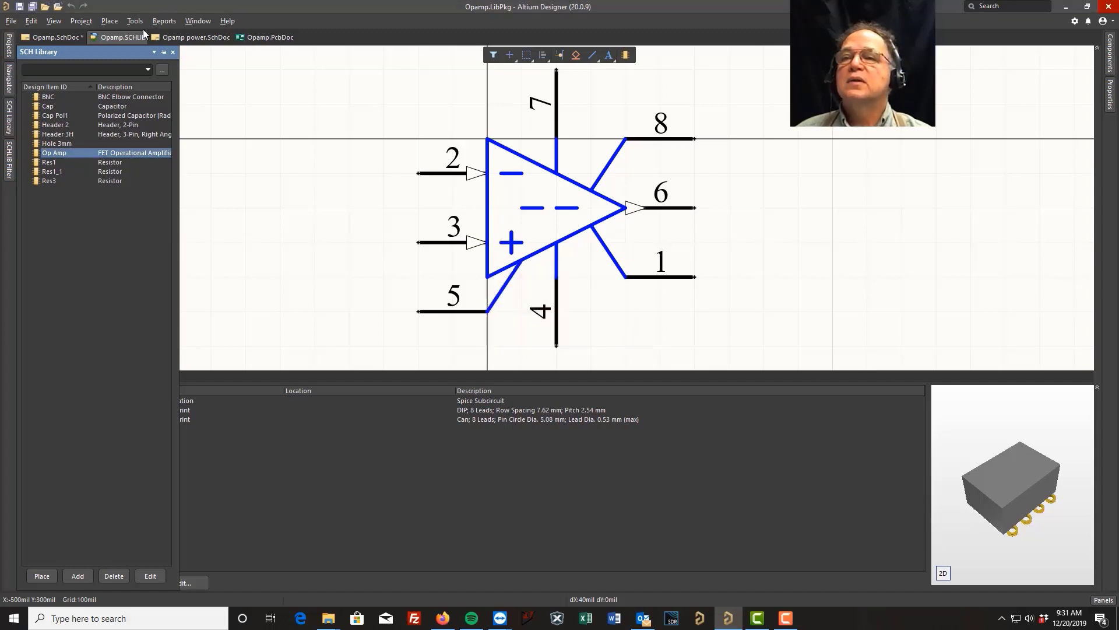
{"action": "left_click", "coordinate": [55, 37]}
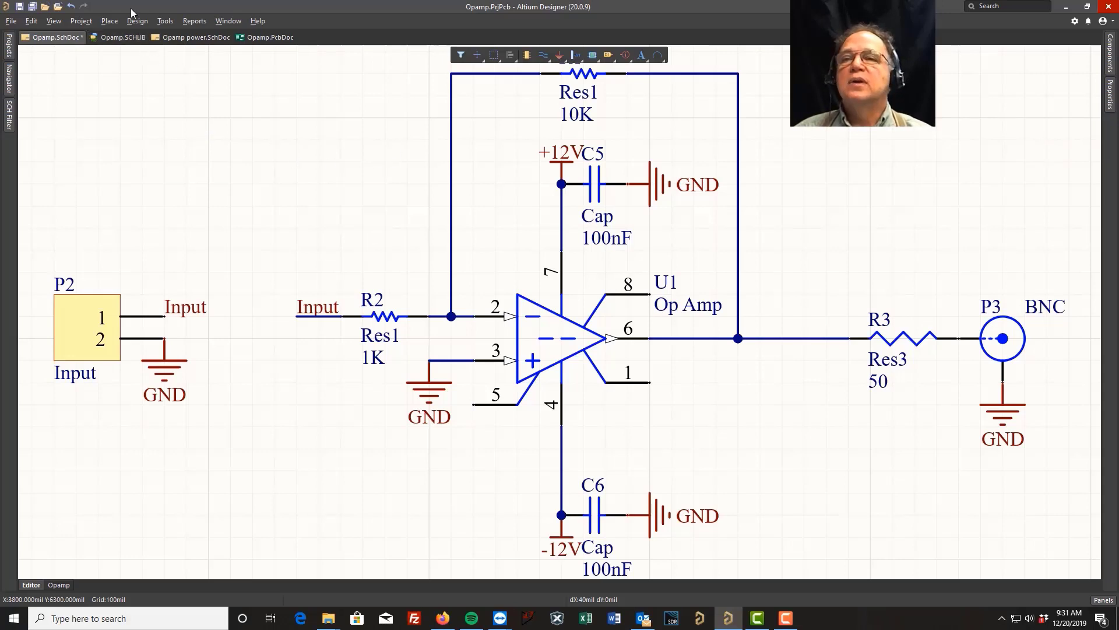
Open the footprint library Opamp.PcbLib from the Opamp.LibPkg source documents.
{"action": "mouse_move", "coordinate": [9, 53]}
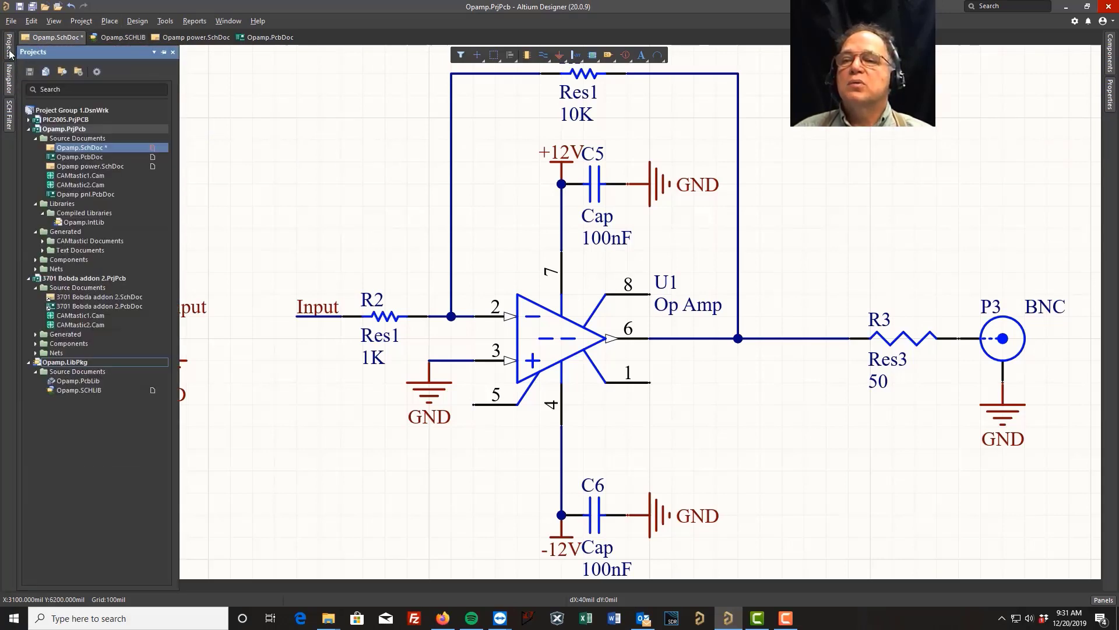
{"action": "left_click", "coordinate": [94, 381]}
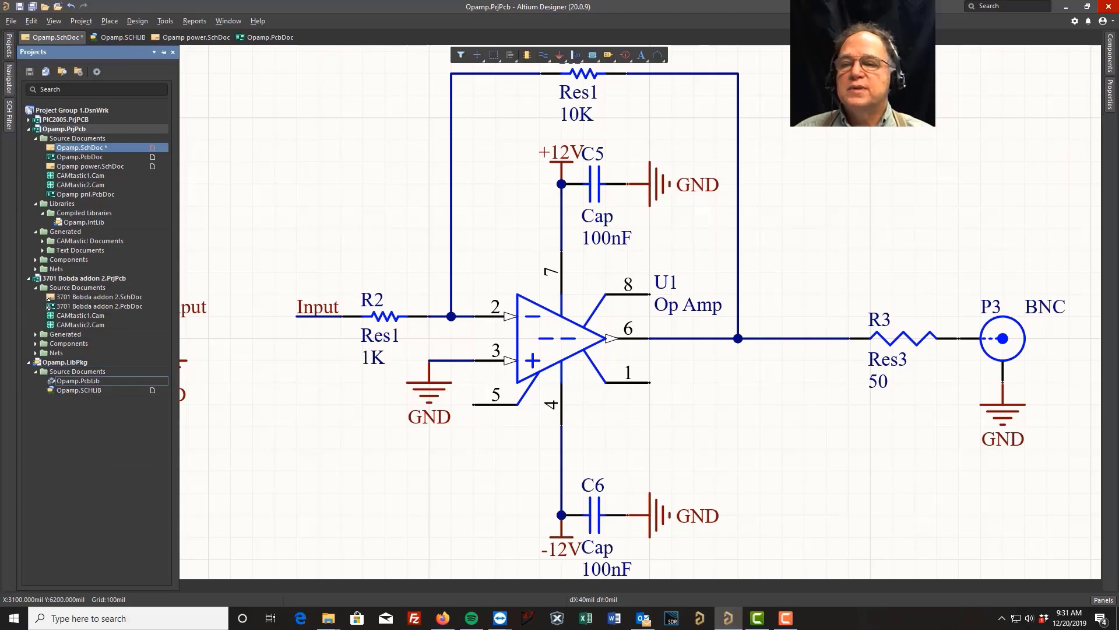
{"action": "double_click", "coordinate": [94, 381]}
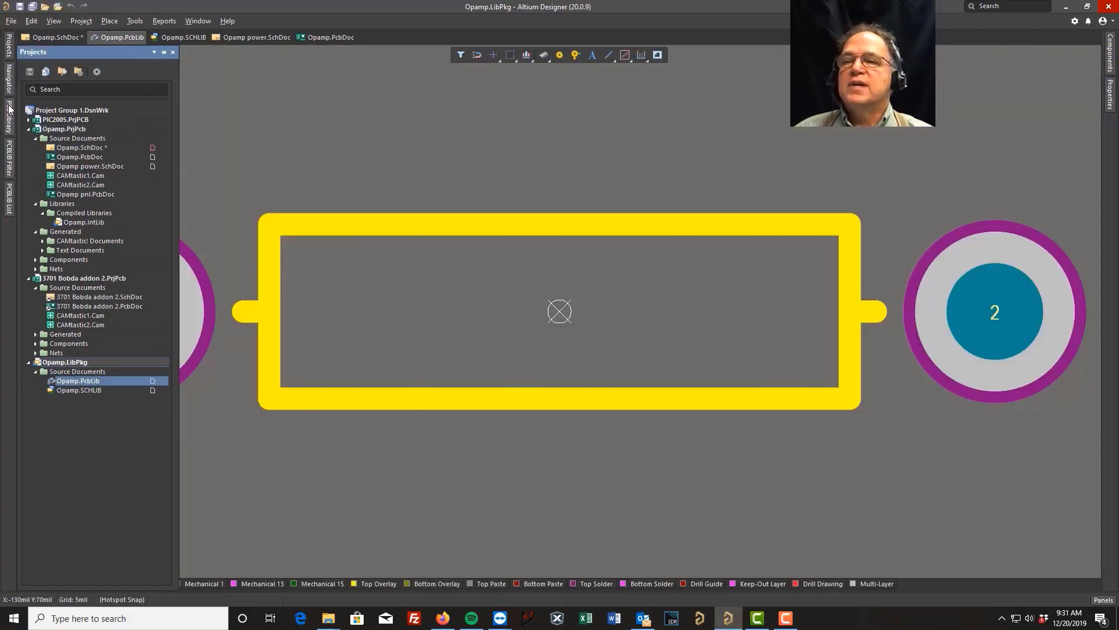
Examine the RB7.6-15, RAD-0.3 and J1-0603 footprints, and select the vertical centre track of J1-0603.
{"action": "mouse_move", "coordinate": [9, 114]}
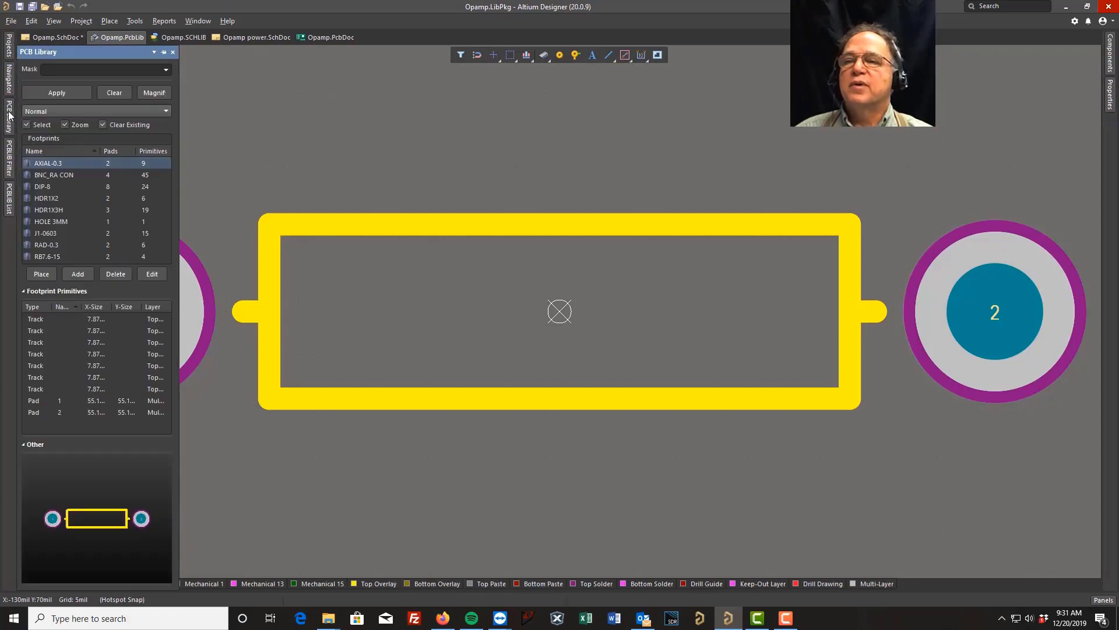
{"action": "left_click", "coordinate": [47, 257]}
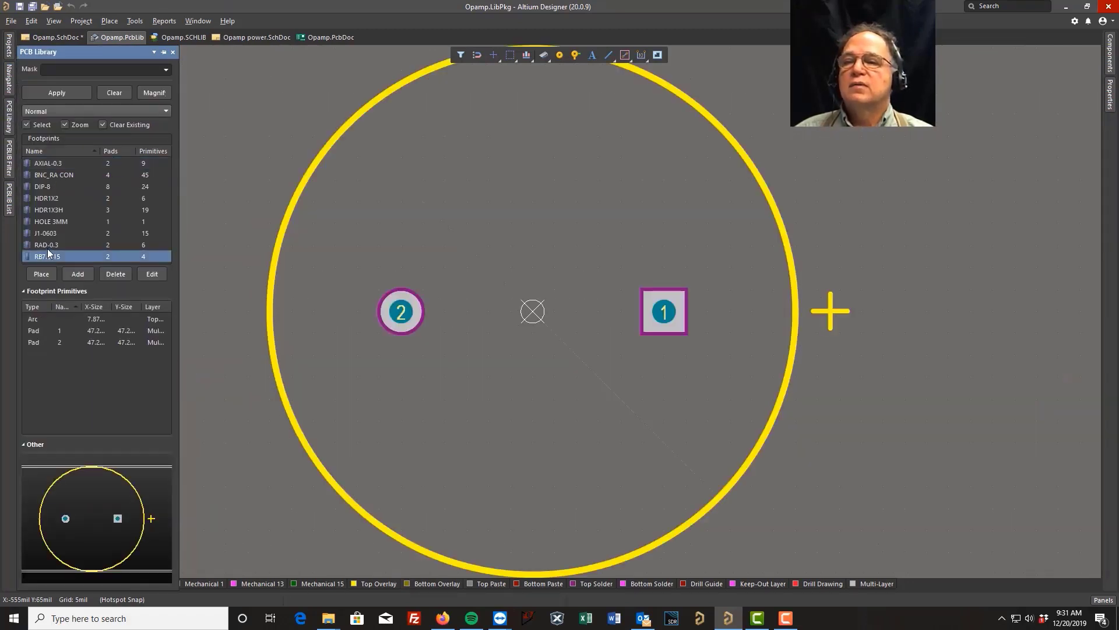
{"action": "left_click", "coordinate": [48, 245]}
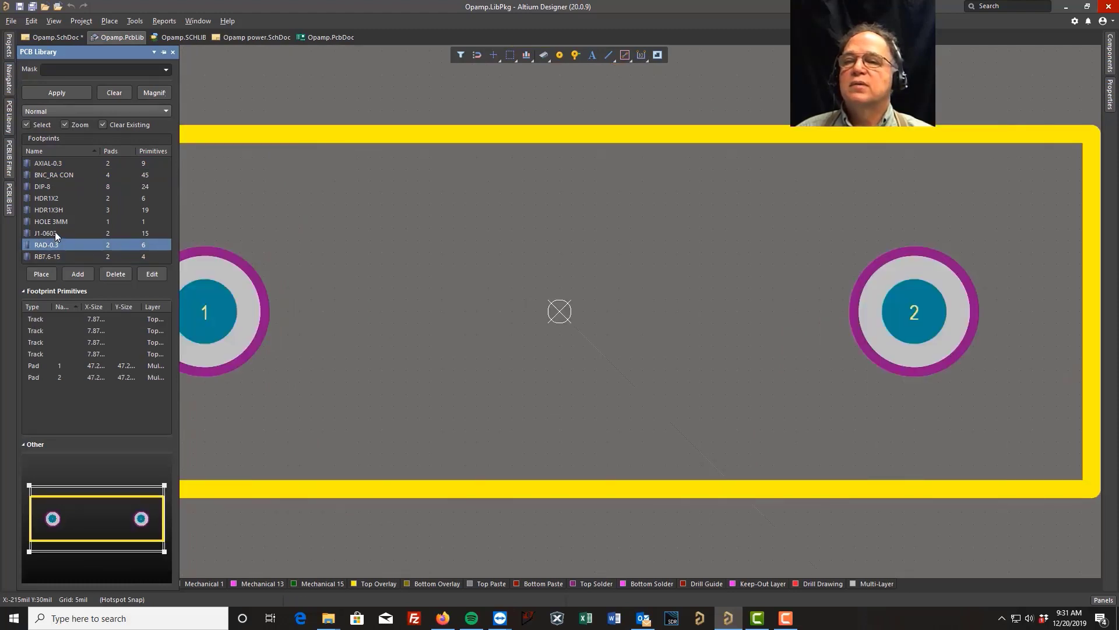
{"action": "left_click", "coordinate": [54, 233]}
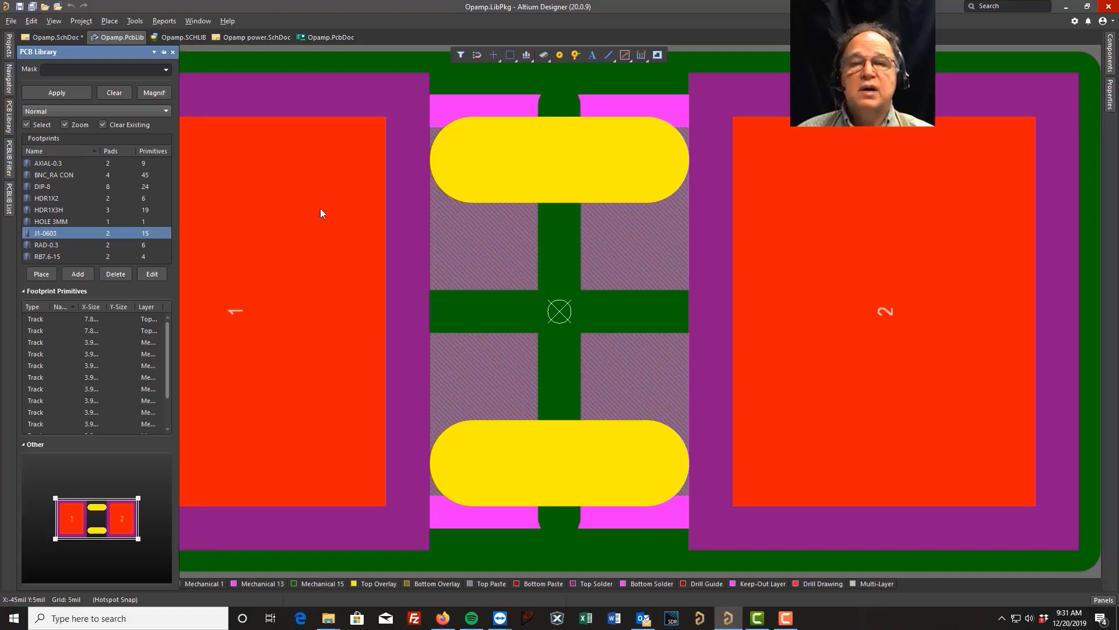
{"action": "left_click", "coordinate": [558, 163]}
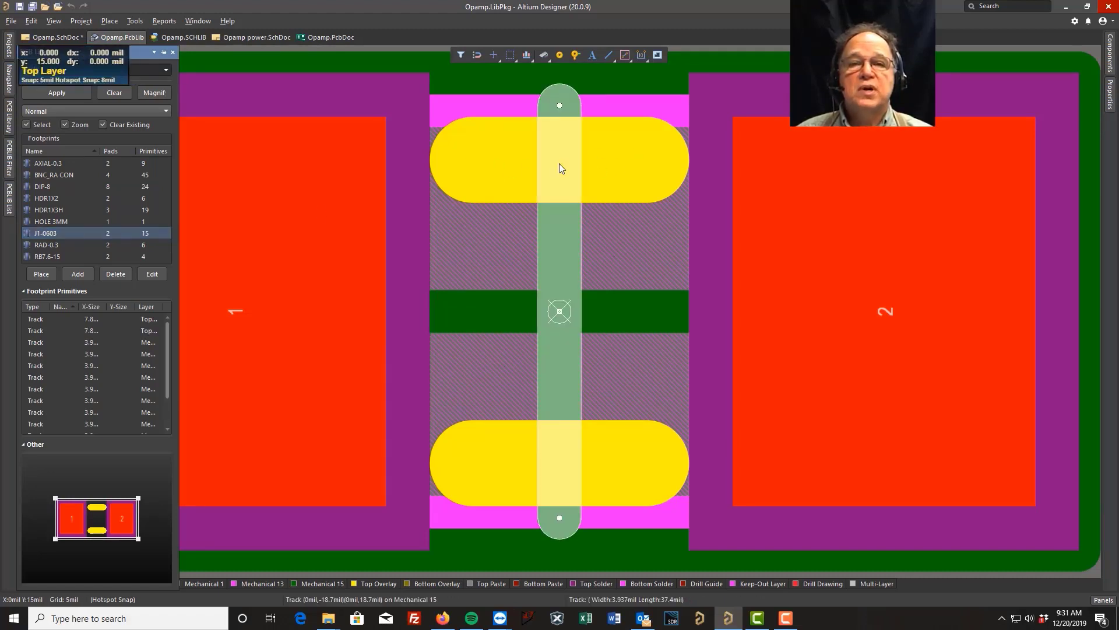
Delete the lower horizontal Top Overlay track from the J1-0603 footprint and save the footprint library.
{"action": "left_click", "coordinate": [383, 584]}
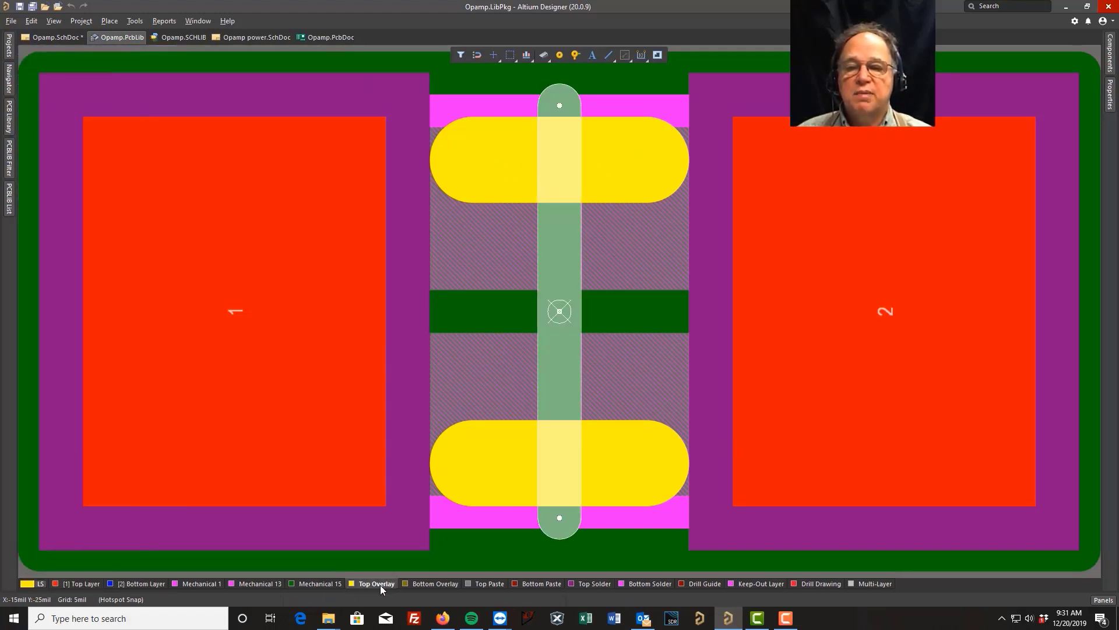
{"action": "key", "text": "Delete"}
{"action": "left_click", "coordinate": [481, 462]}
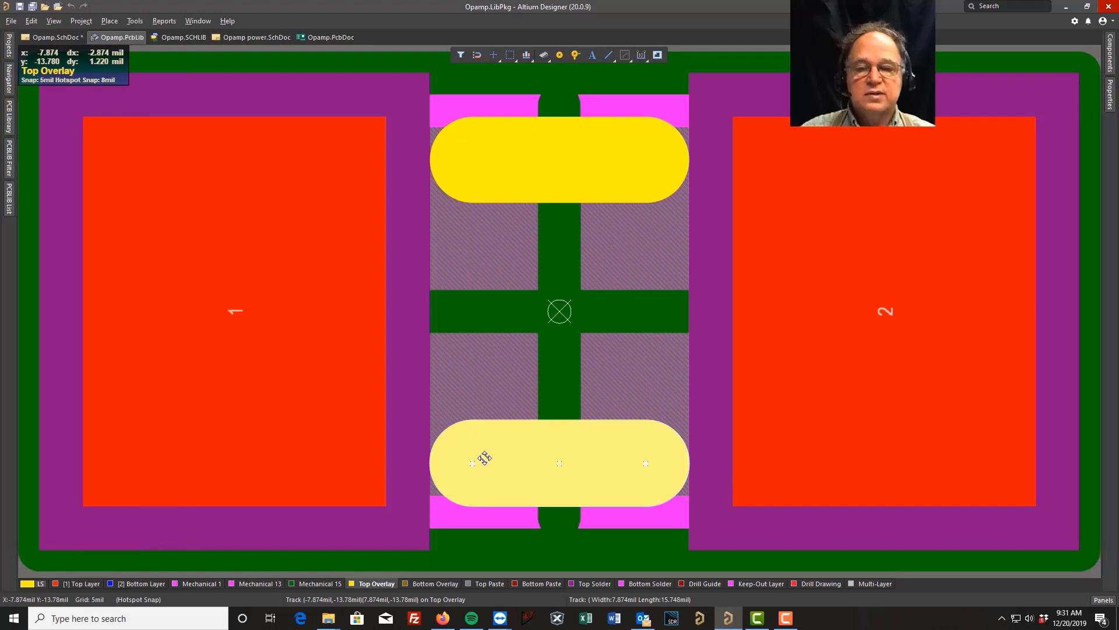
{"action": "key", "text": "Delete"}
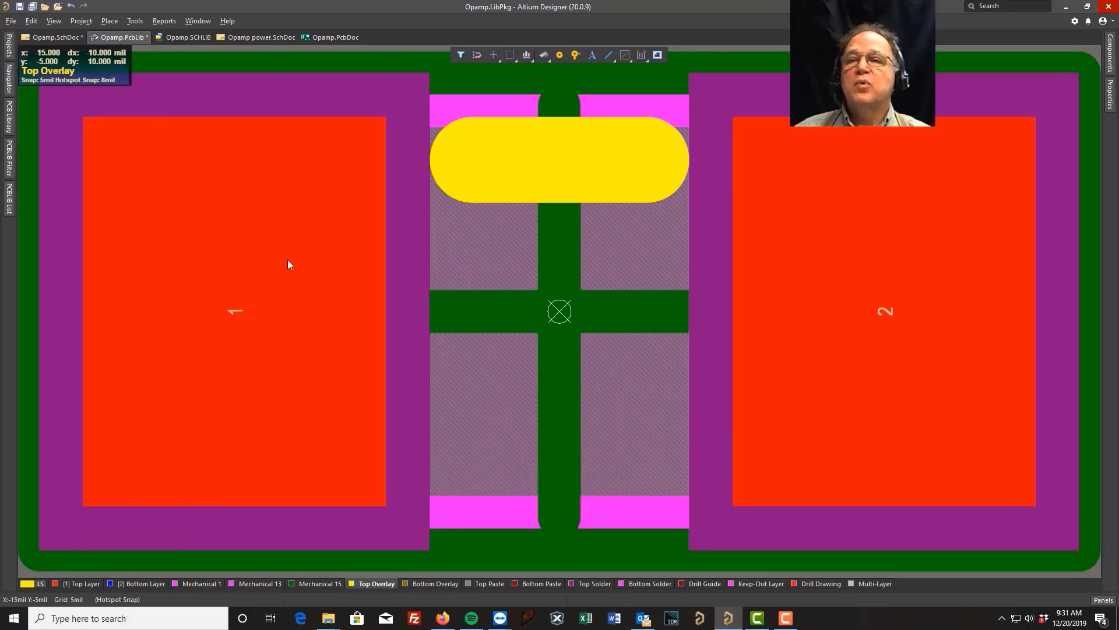
{"action": "left_click", "coordinate": [20, 6]}
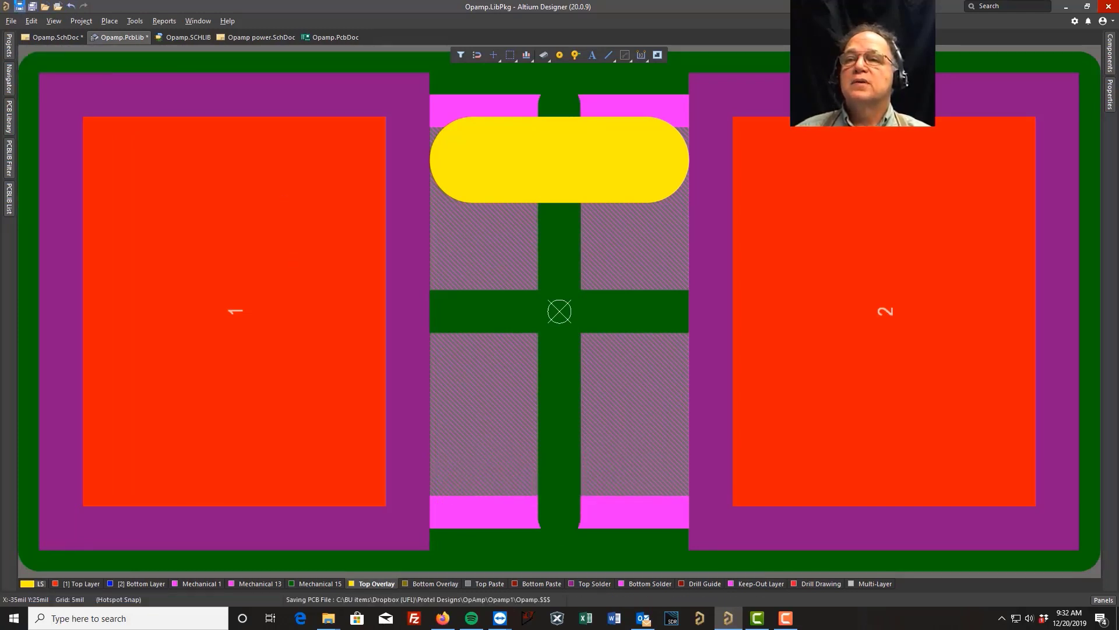
Update the PCB with the edited J1-0603 footprint, keeping all primitive and pad attribute update options enabled.
{"action": "left_click", "coordinate": [10, 117]}
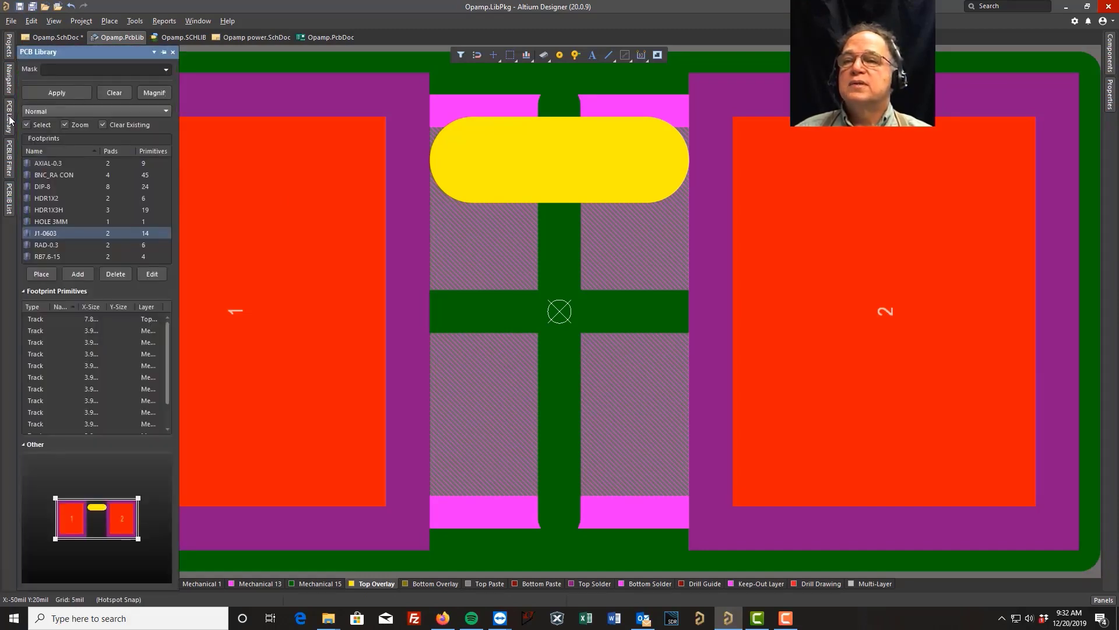
{"action": "right_click", "coordinate": [61, 232]}
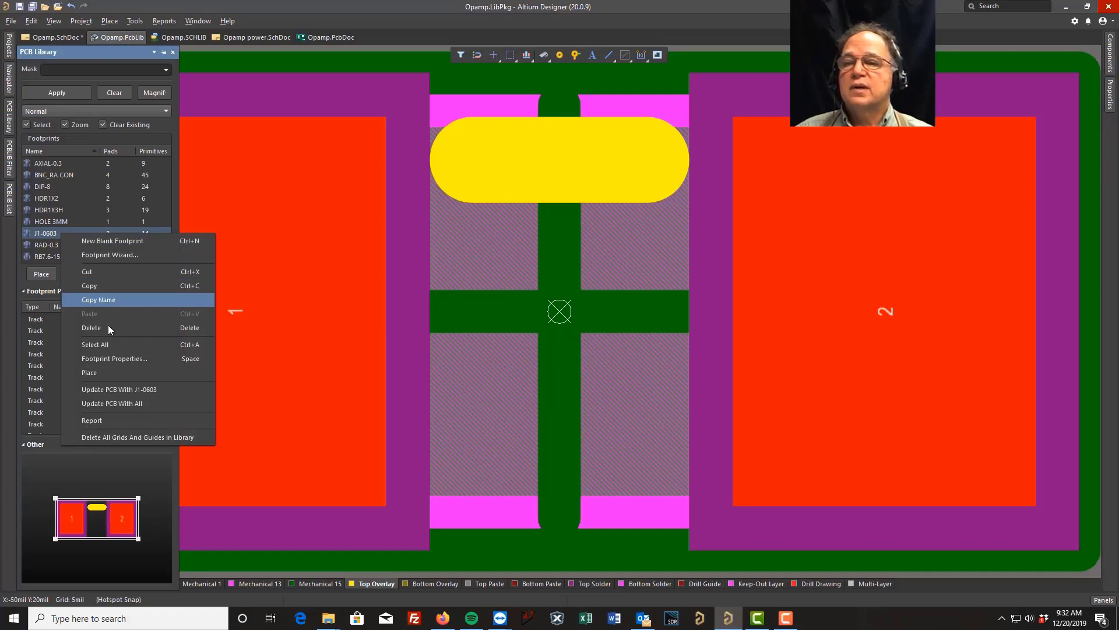
{"action": "left_click", "coordinate": [125, 390]}
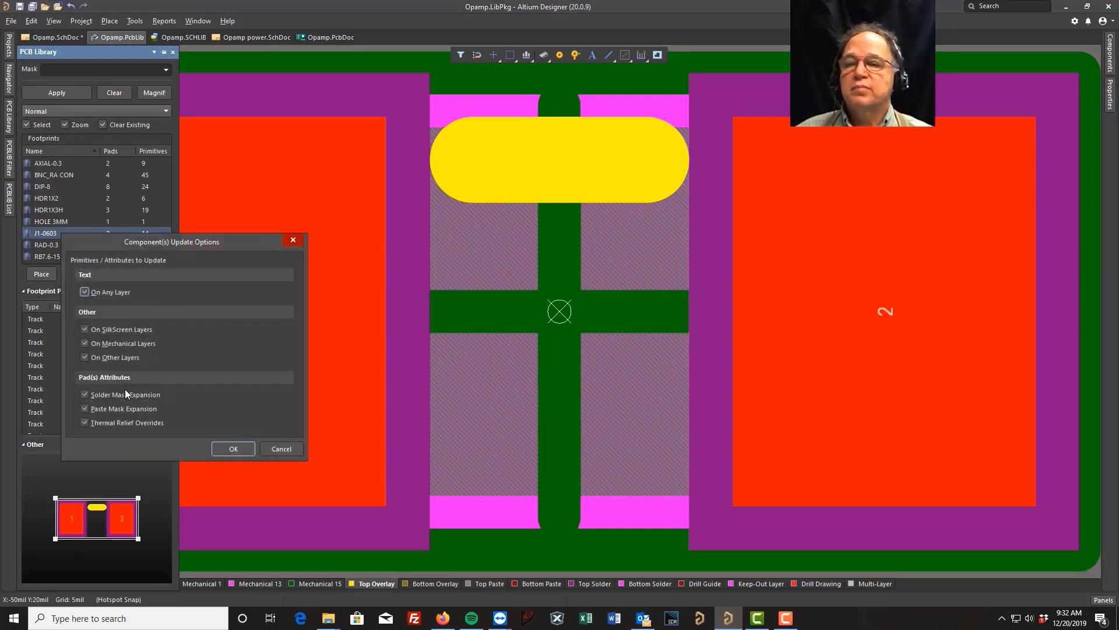
{"action": "left_click", "coordinate": [232, 446]}
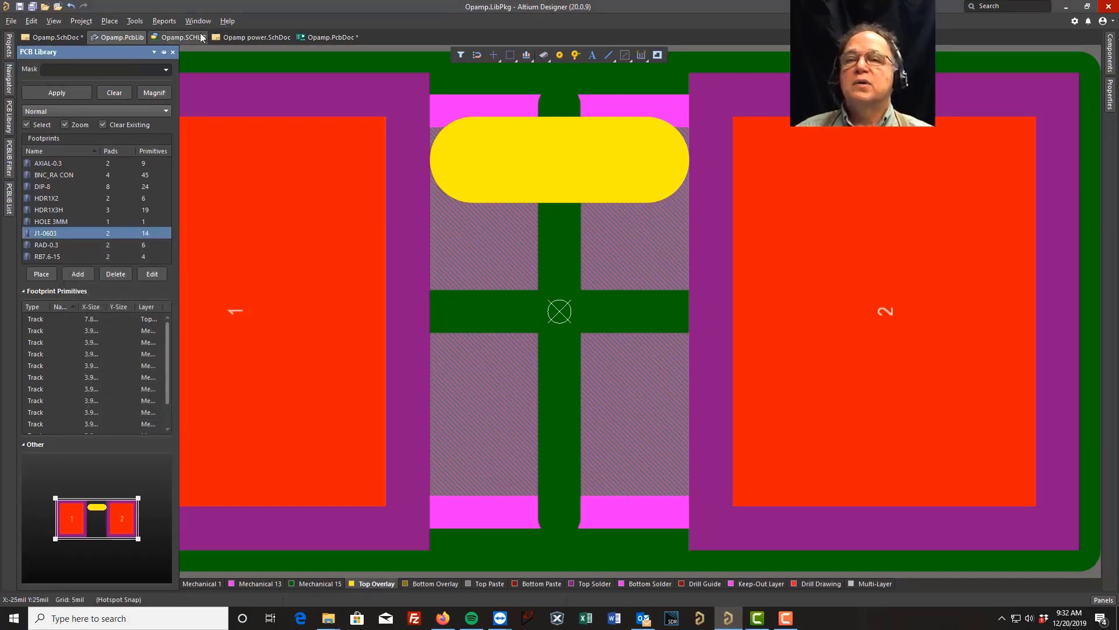
Check R3 in Opamp.PcbDoc to see its updated J1-0603 footprint.
{"action": "left_click", "coordinate": [201, 37]}
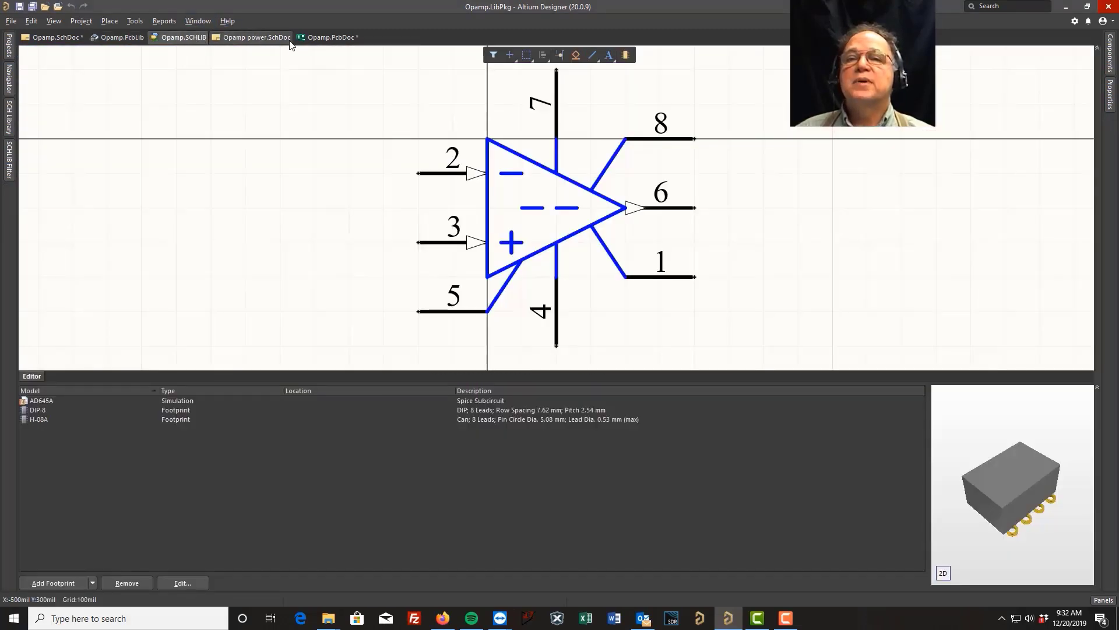
{"action": "left_click", "coordinate": [317, 38]}
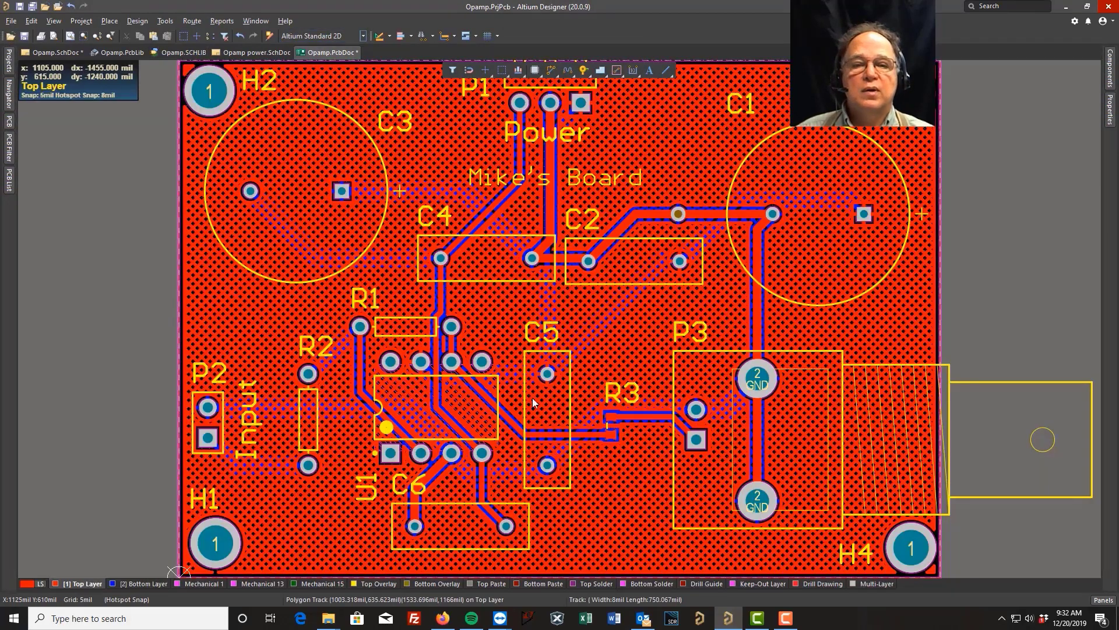
{"action": "scroll", "coordinate": [633, 432], "scroll_direction": "up", "scroll_amount": 5, "text": "ctrl"}
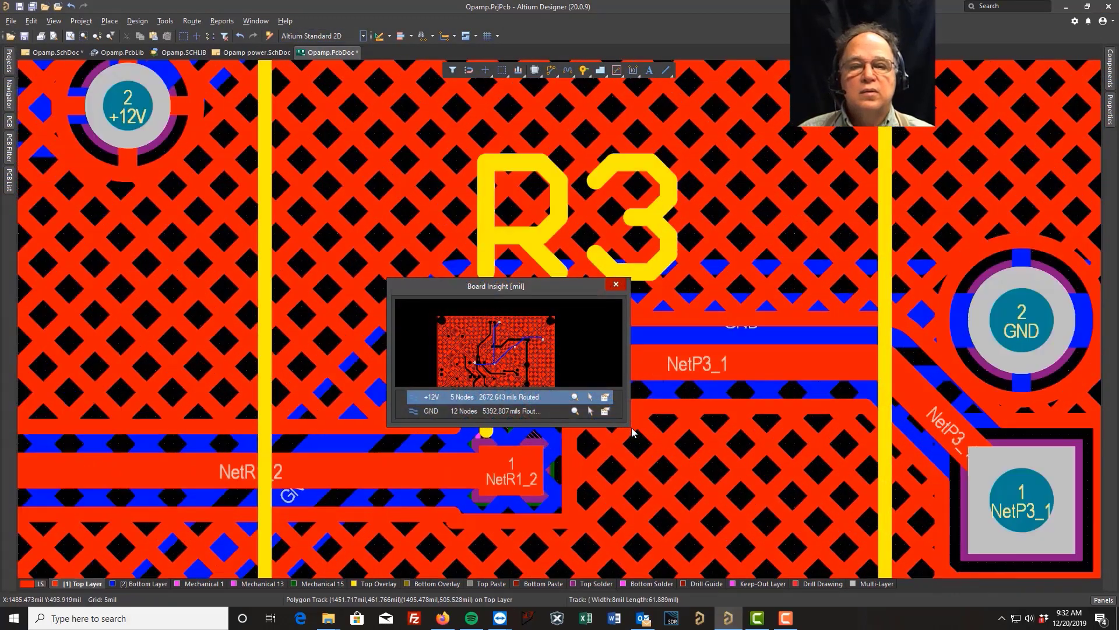
{"action": "left_click", "coordinate": [187, 247]}
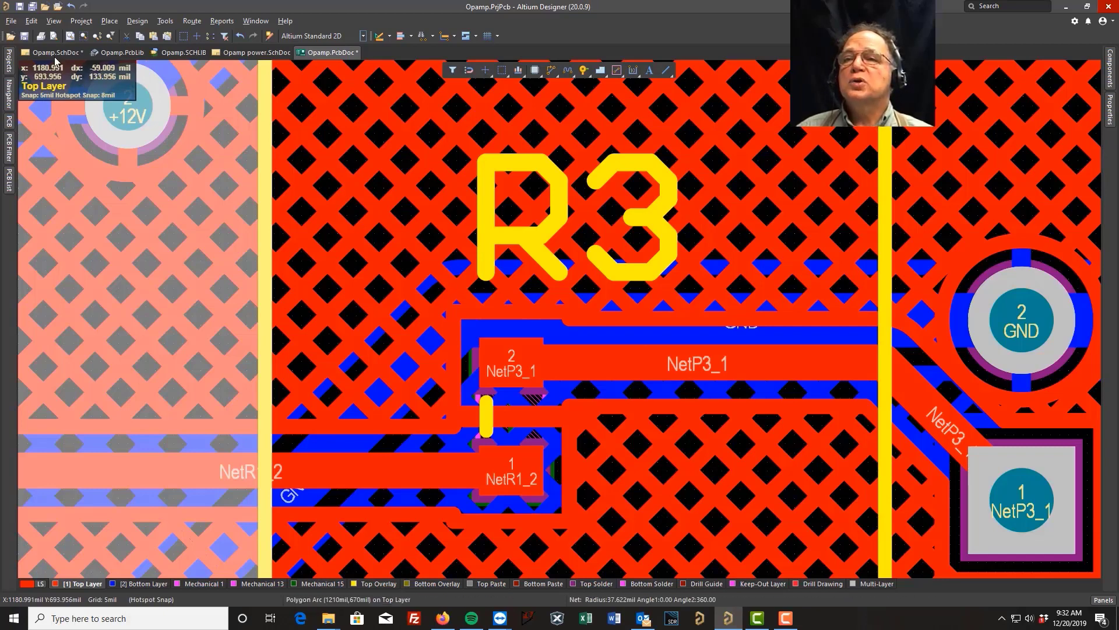
Create a new component with the Design Item ID Test in the schematic library Opamp.SCHLIB.
{"action": "left_click", "coordinate": [162, 56]}
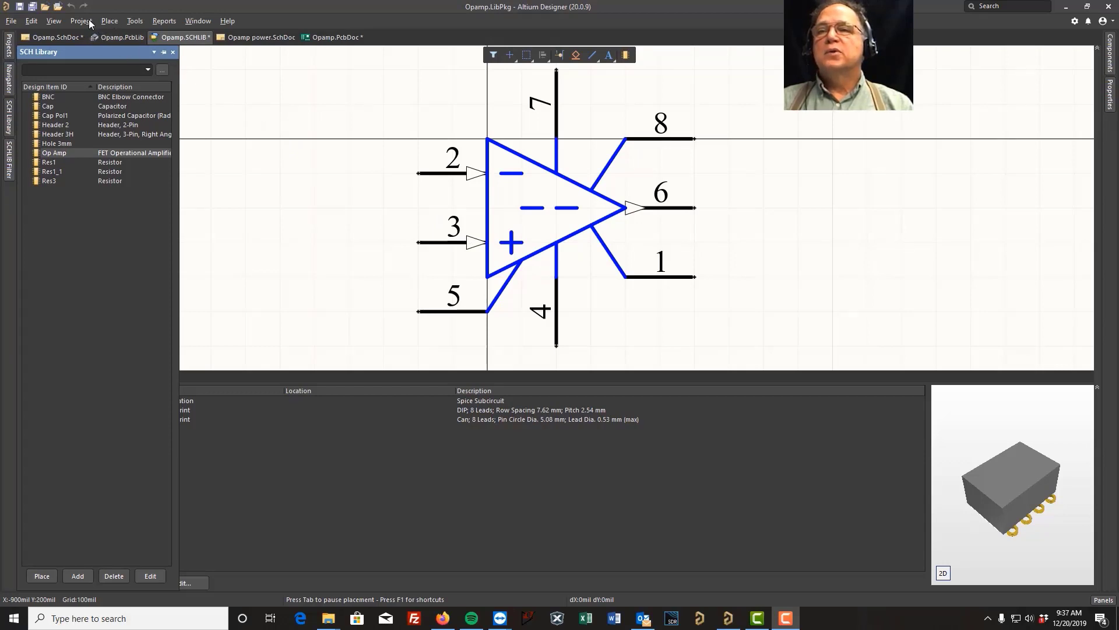
{"action": "left_click", "coordinate": [134, 23]}
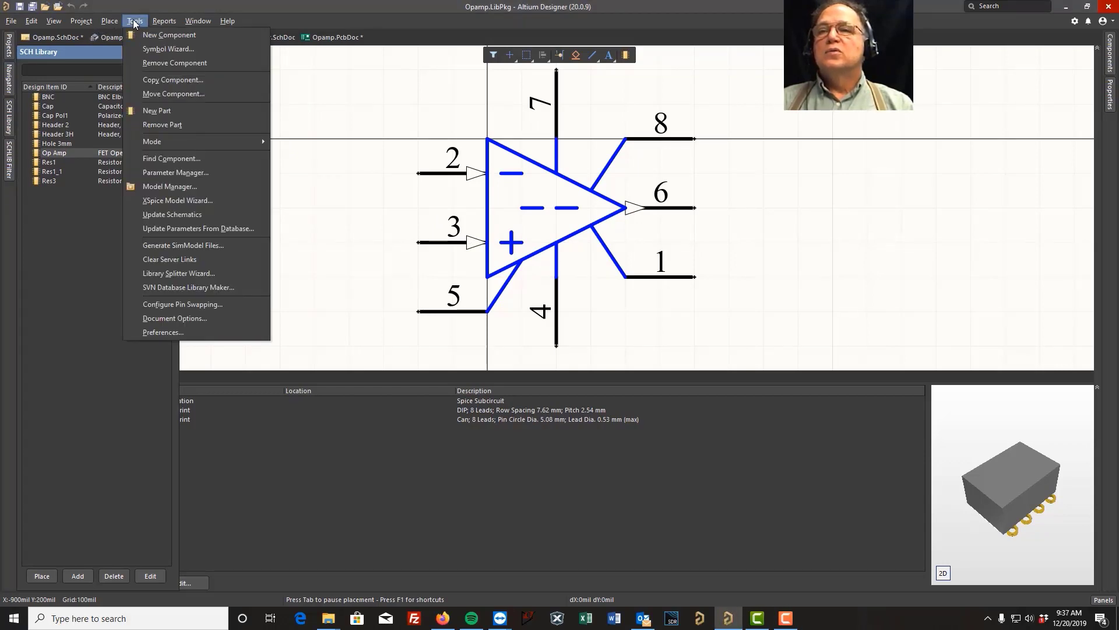
{"action": "left_click", "coordinate": [155, 34]}
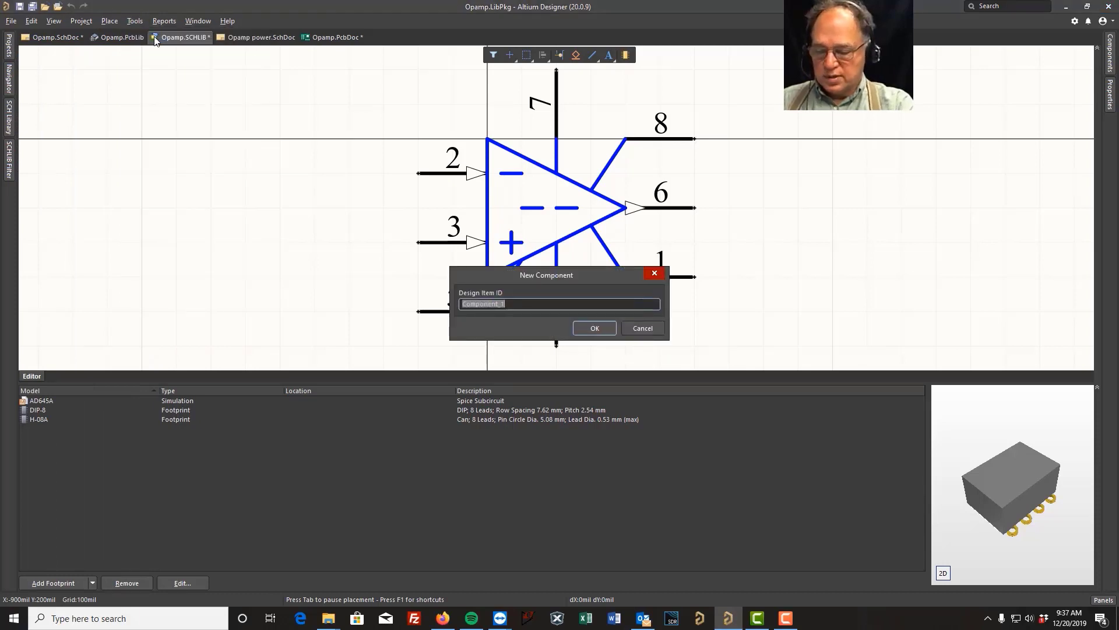
{"action": "type", "text": "Test"}
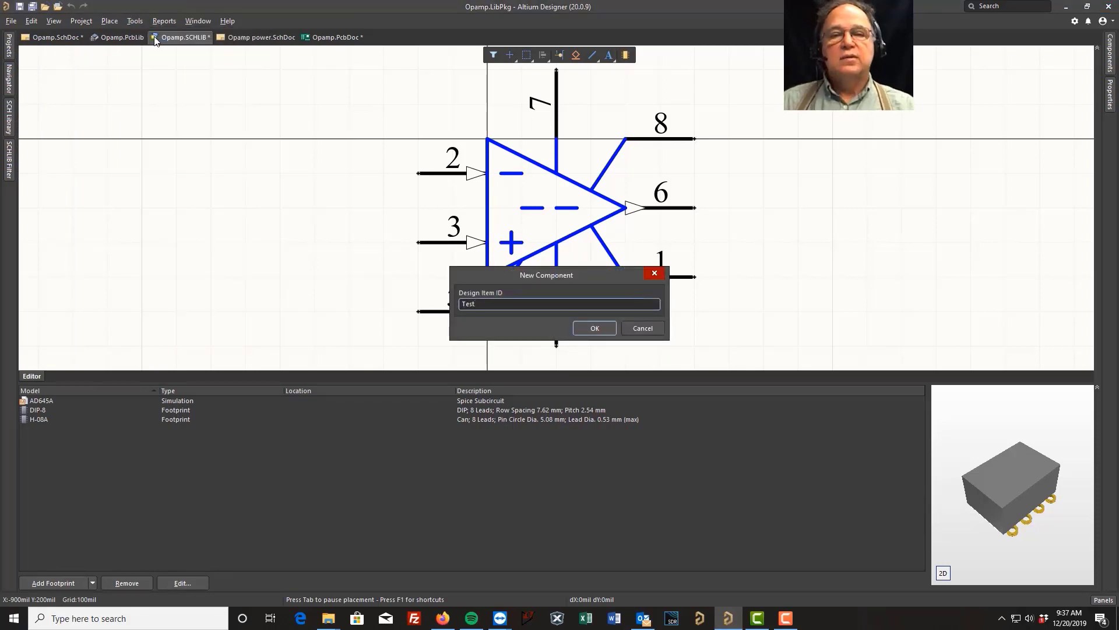
{"action": "left_click", "coordinate": [593, 328]}
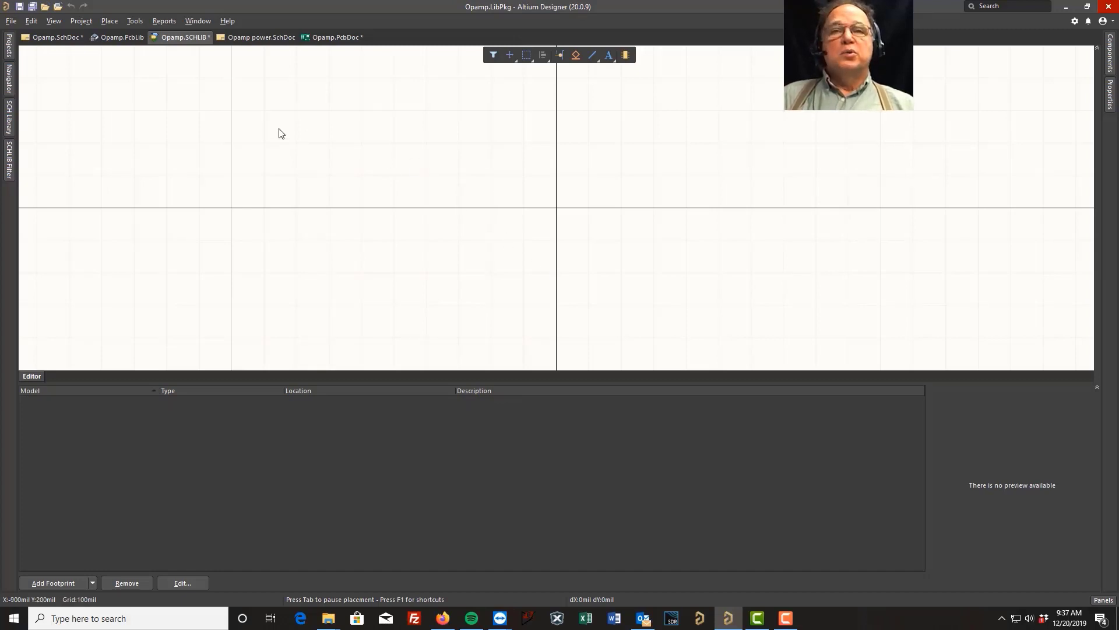
Draw a rectangle about 500 by 400 mil as the Test symbol's body and move it left of the origin.
{"action": "left_click", "coordinate": [110, 21]}
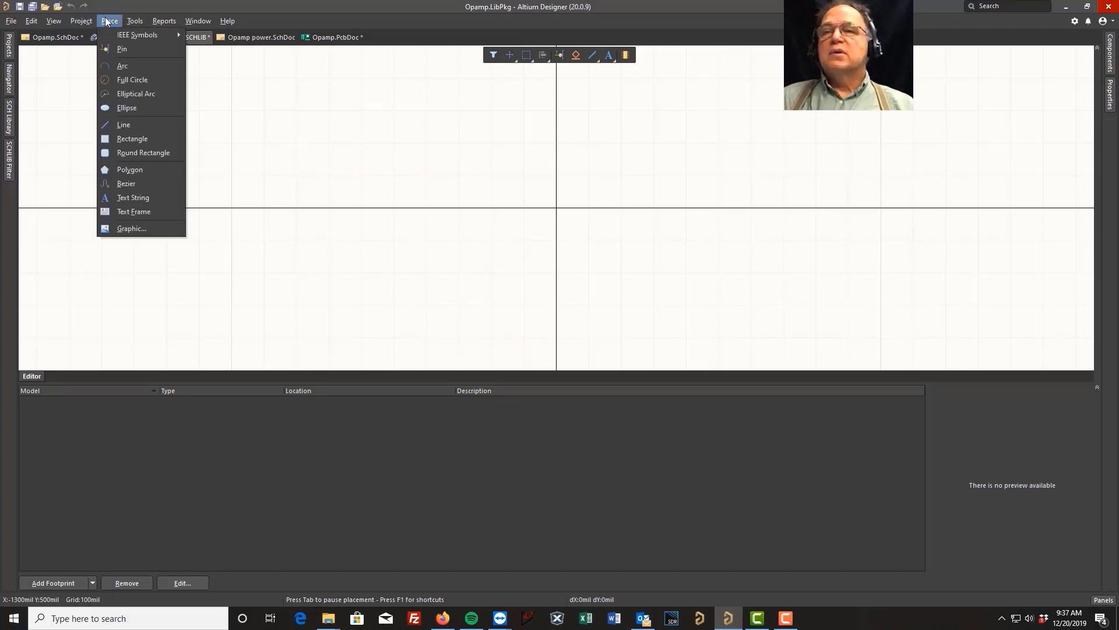
{"action": "left_click", "coordinate": [130, 139]}
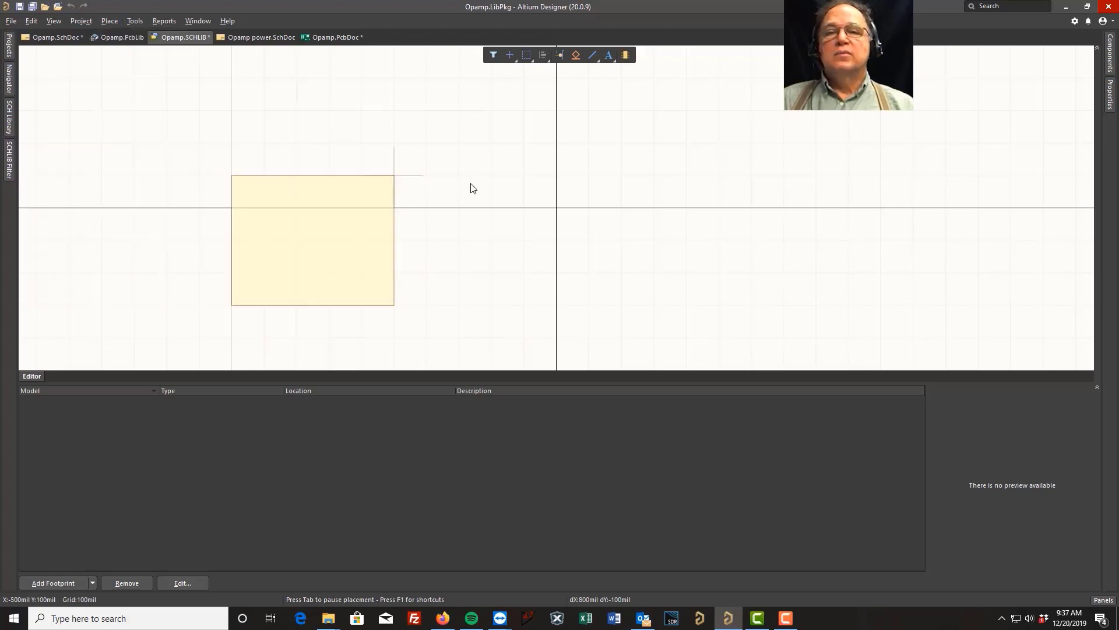
{"action": "left_click", "coordinate": [556, 174]}
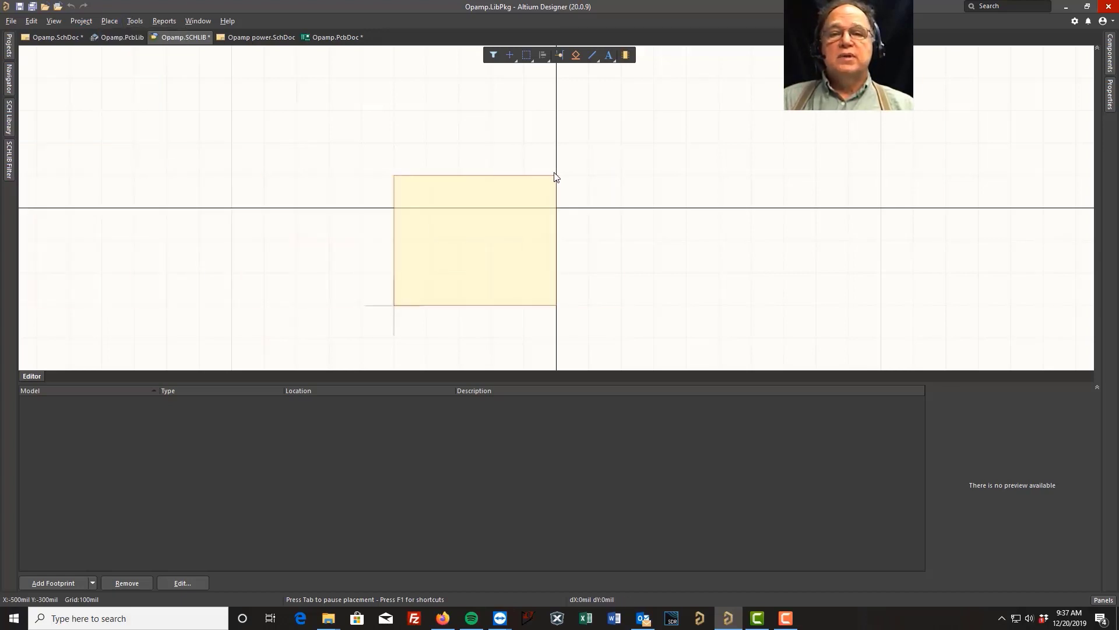
{"action": "left_click", "coordinate": [394, 305]}
{"action": "key", "text": "Escape"}
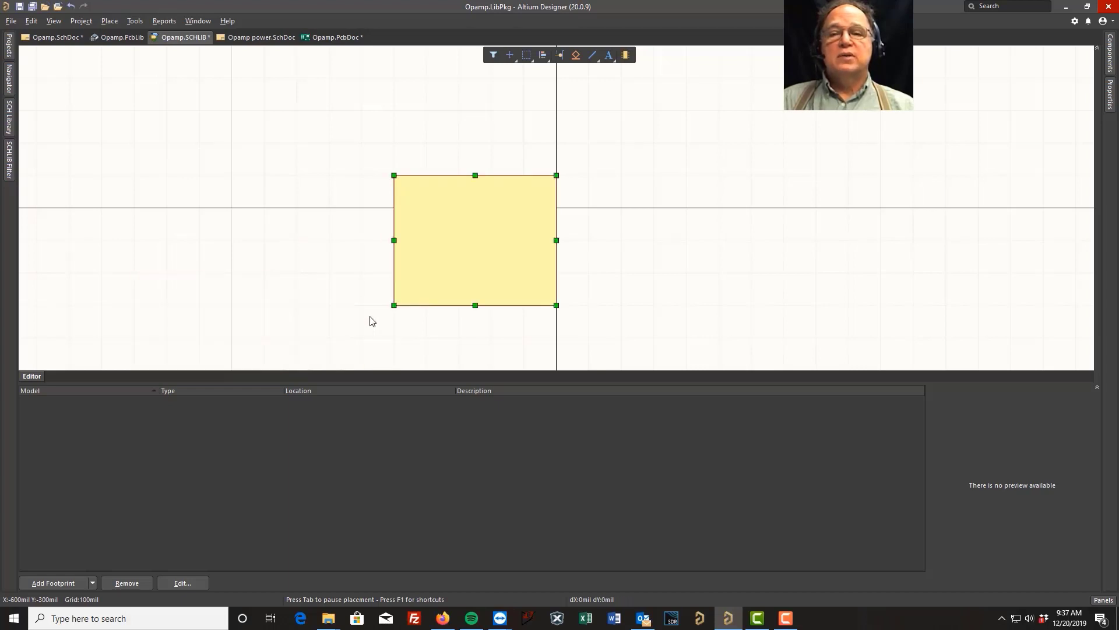
{"action": "mouse_move", "coordinate": [394, 305]}
{"action": "left_mouse_down"}
{"action": "mouse_move", "coordinate": [300, 357]}
{"action": "mouse_move", "coordinate": [415, 297]}
{"action": "mouse_move", "coordinate": [274, 332]}
{"action": "mouse_move", "coordinate": [395, 304]}
{"action": "left_mouse_up"}
{"action": "left_click_drag", "start_coordinate": [488, 237], "coordinate": [306, 193]}
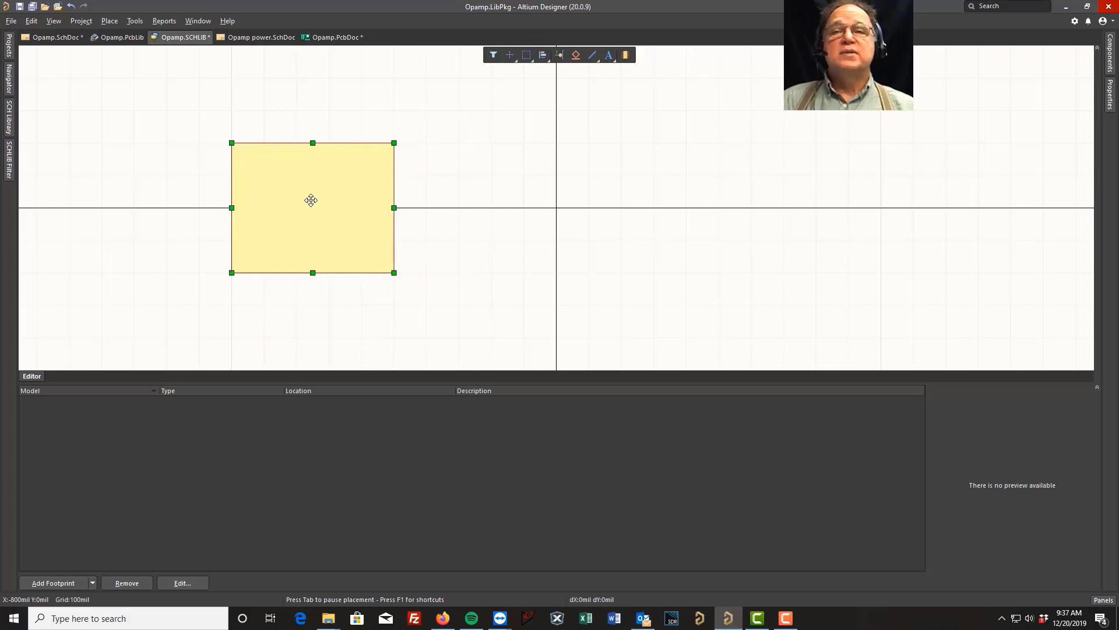
Place a horizontal pin with designator 1 and name VCC to the right of the rectangle, ending at X 300, Y 200 mil.
{"action": "left_click", "coordinate": [110, 21]}
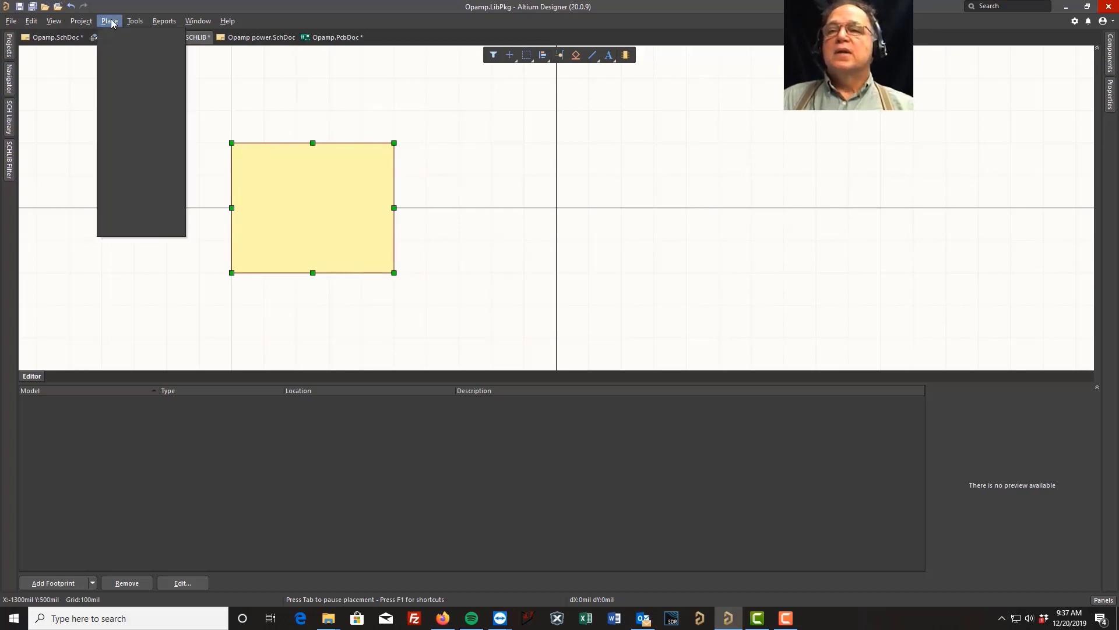
{"action": "left_click", "coordinate": [121, 49]}
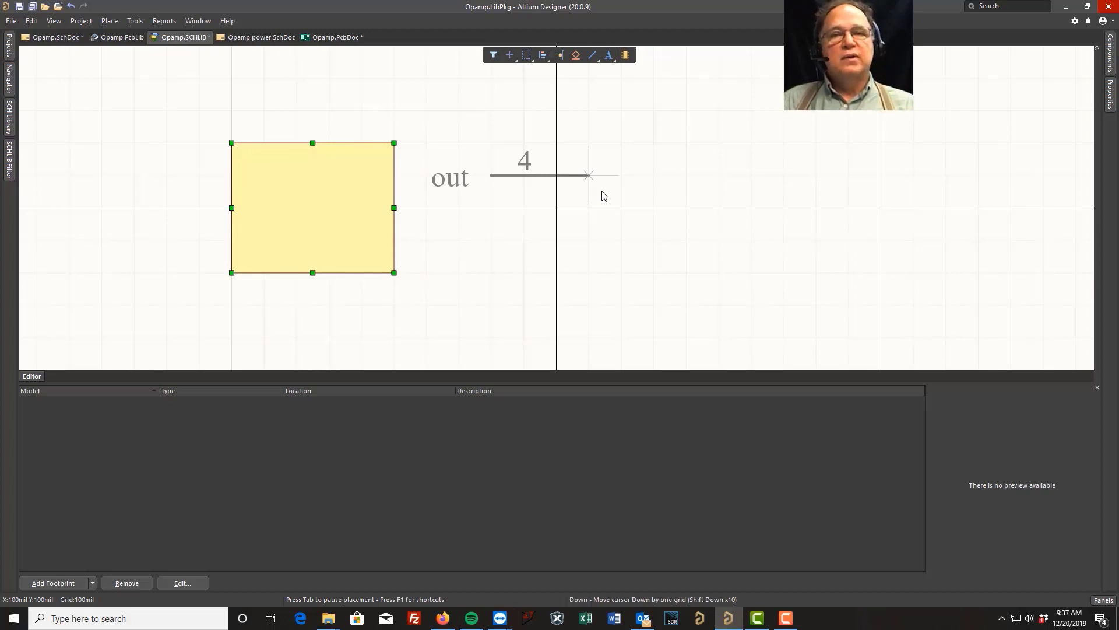
{"action": "key", "text": "Tab"}
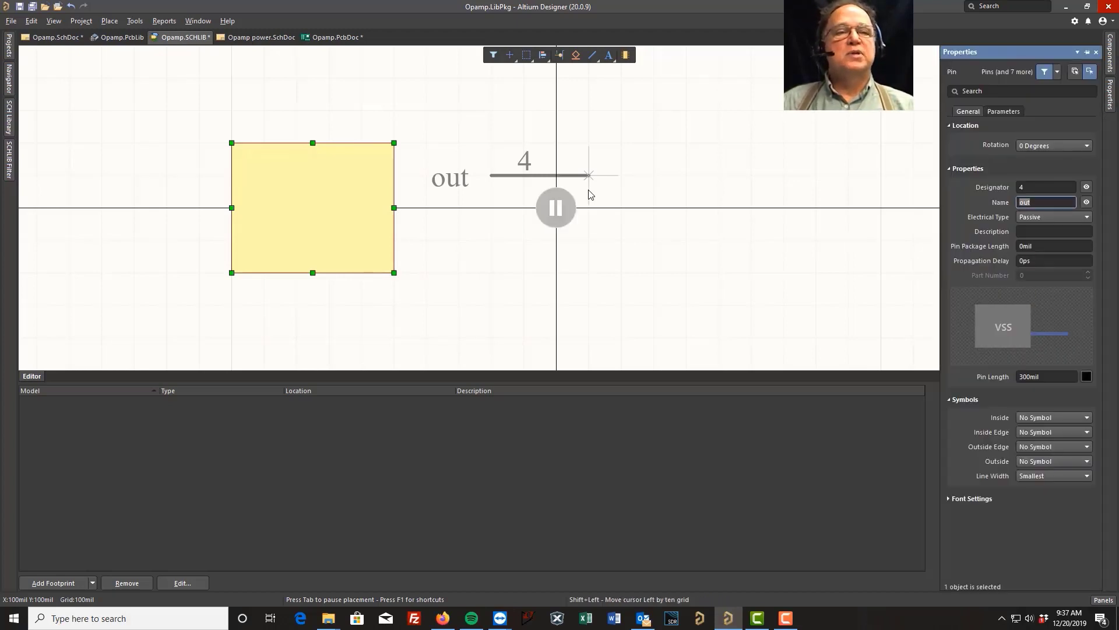
{"action": "left_click", "coordinate": [1029, 187]}
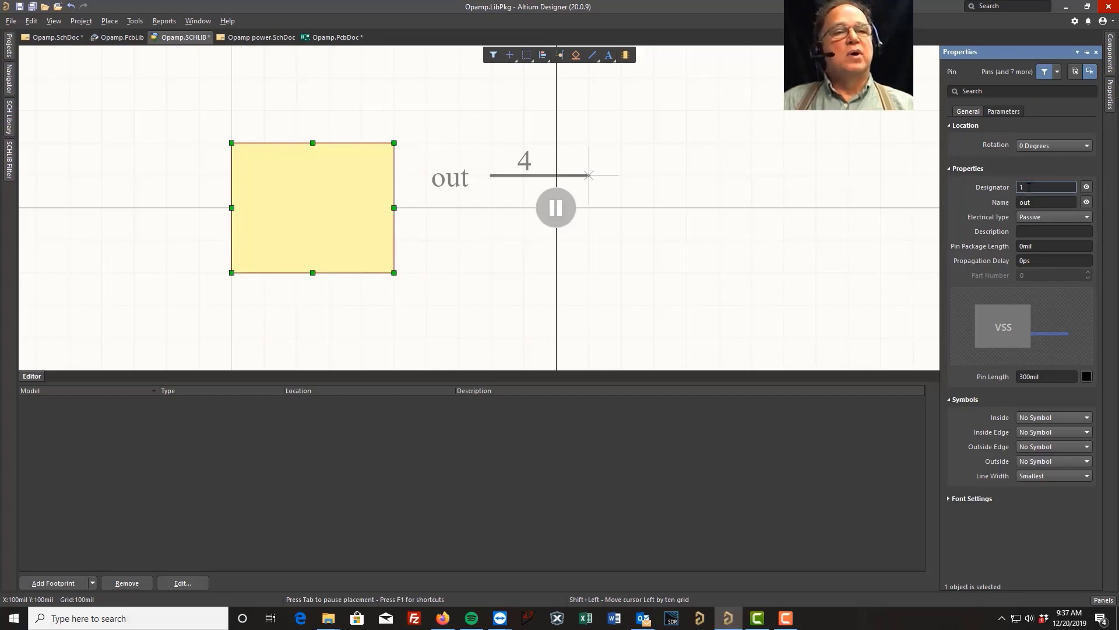
{"action": "type", "text": "1"}
{"action": "left_click", "coordinate": [1040, 202]}
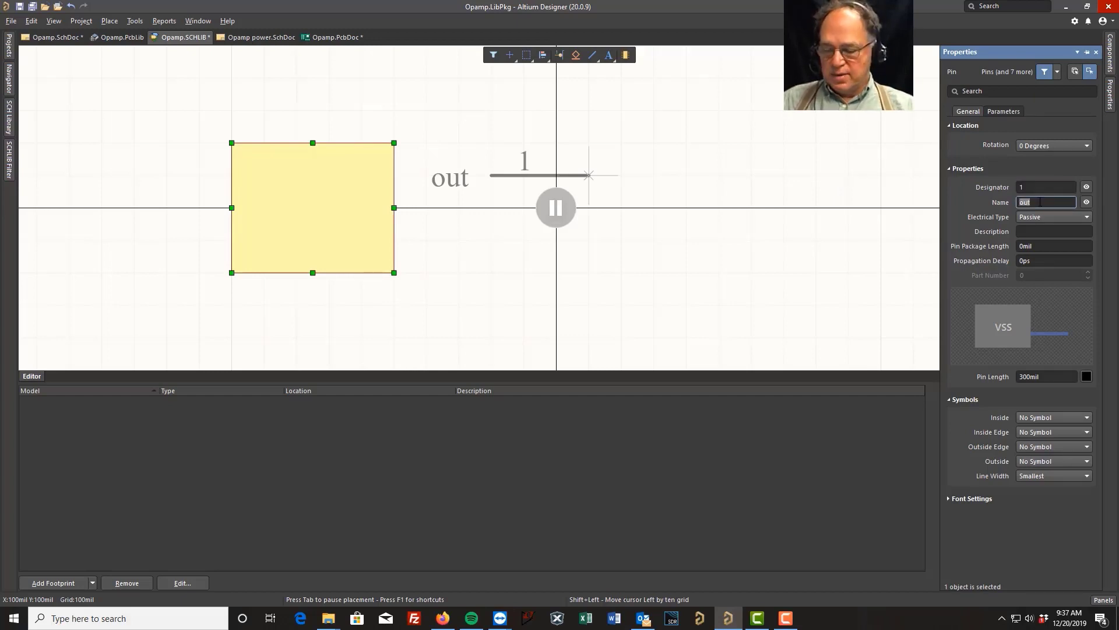
{"action": "type", "text": "VCC"}
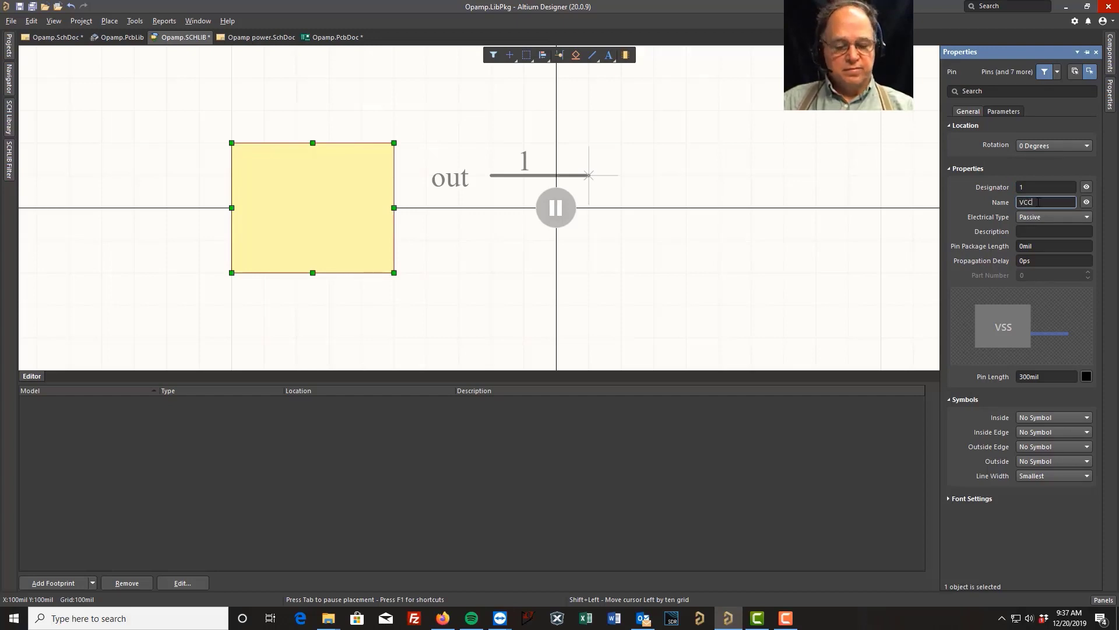
{"action": "key", "text": "Return"}
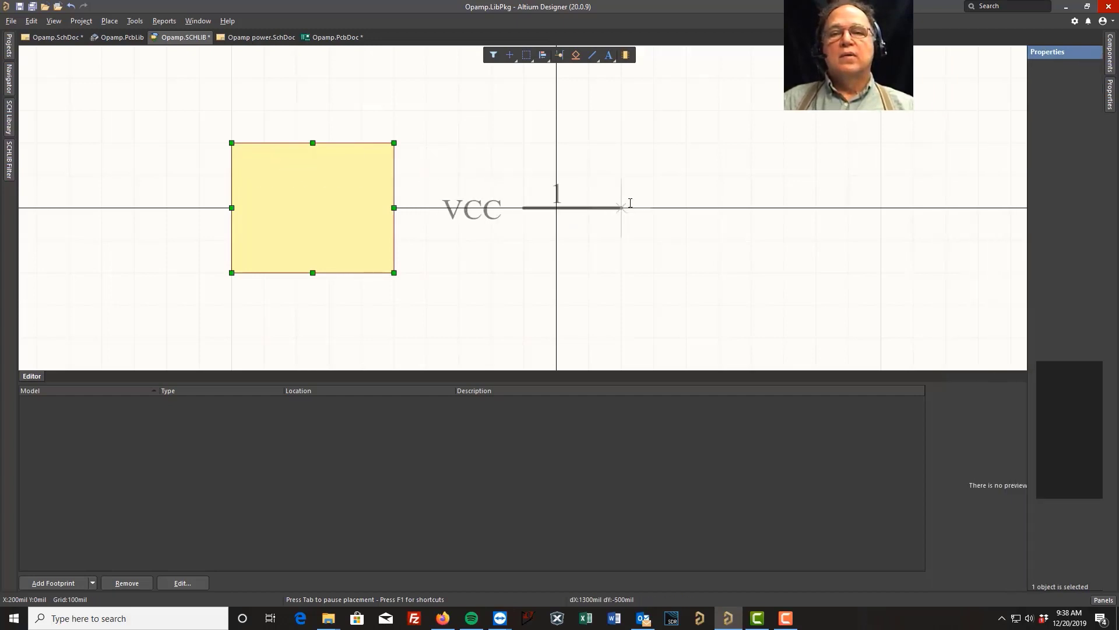
{"action": "left_click", "coordinate": [671, 152]}
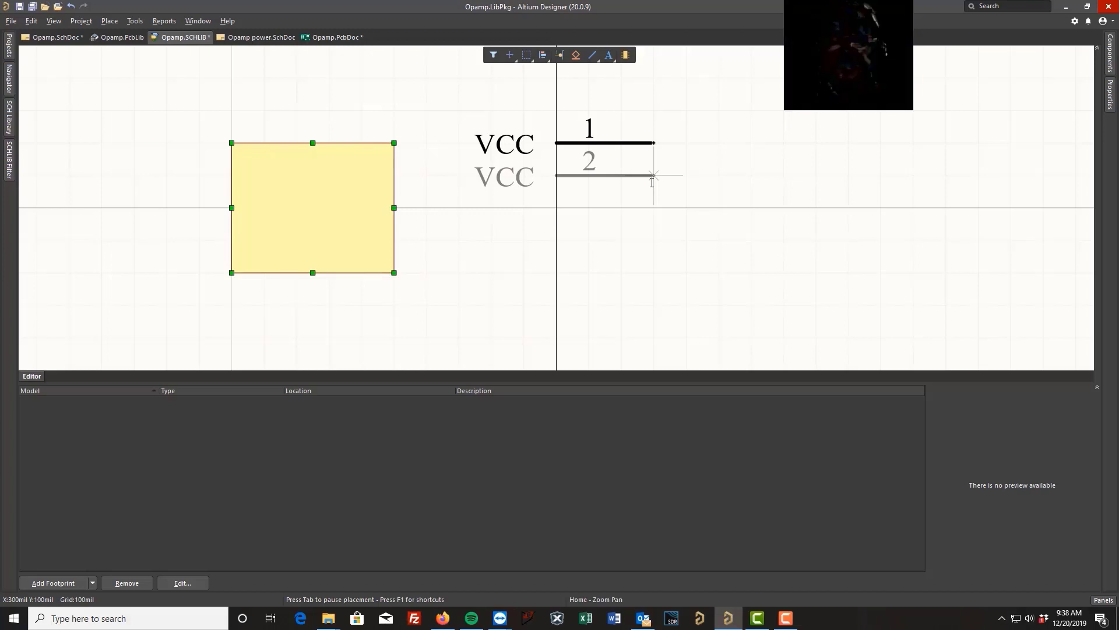
Place pin 2 named GND directly below the VCC pin.
{"action": "key", "text": "Tab"}
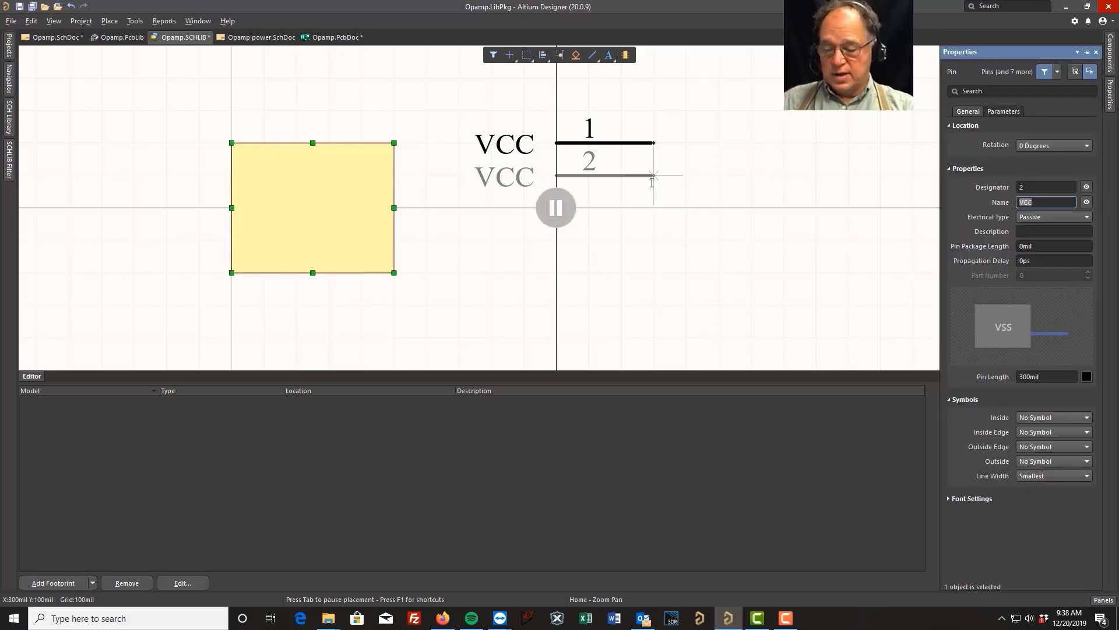
{"action": "type", "text": "GND"}
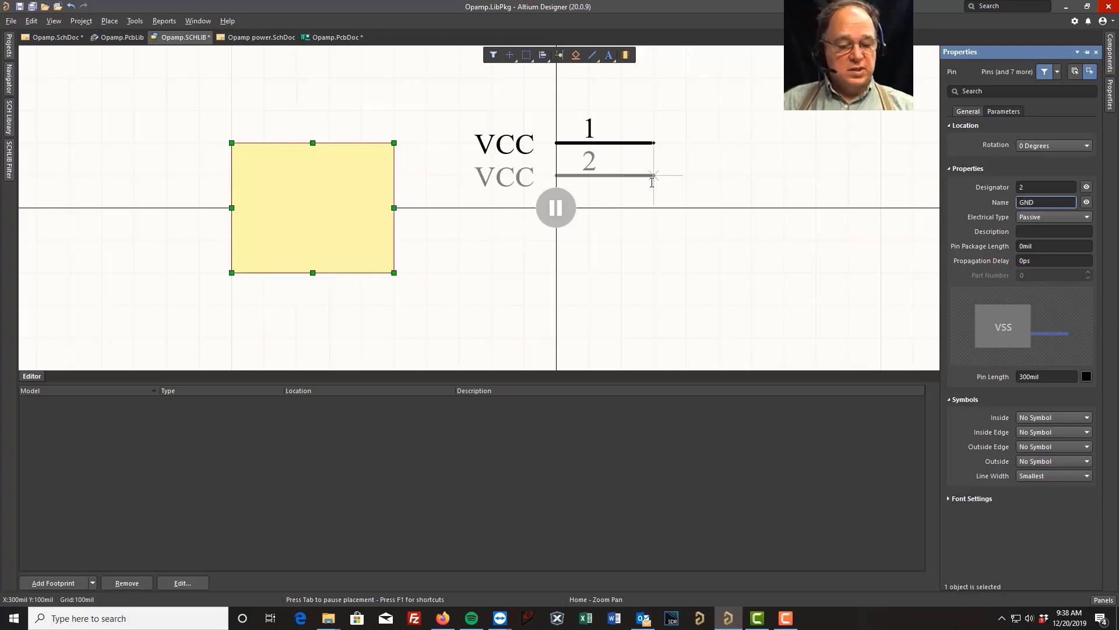
{"action": "key", "text": "Return"}
{"action": "left_click", "coordinate": [653, 184]}
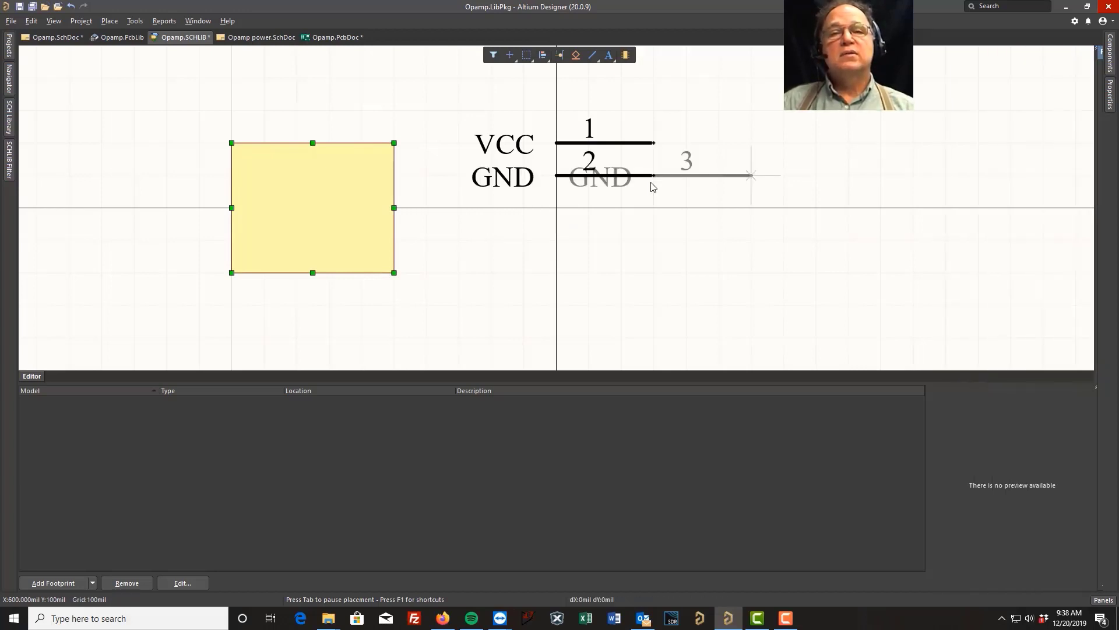
Place pin 3 named Output directly below the GND pin.
{"action": "key", "text": "Page_Down"}
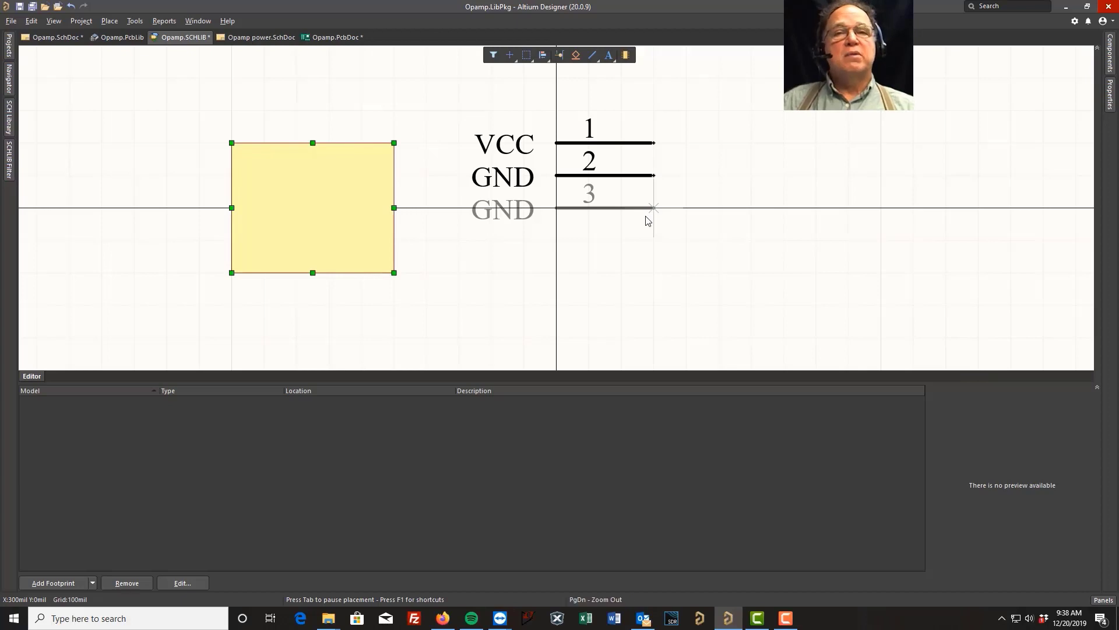
{"action": "key", "text": "Tab"}
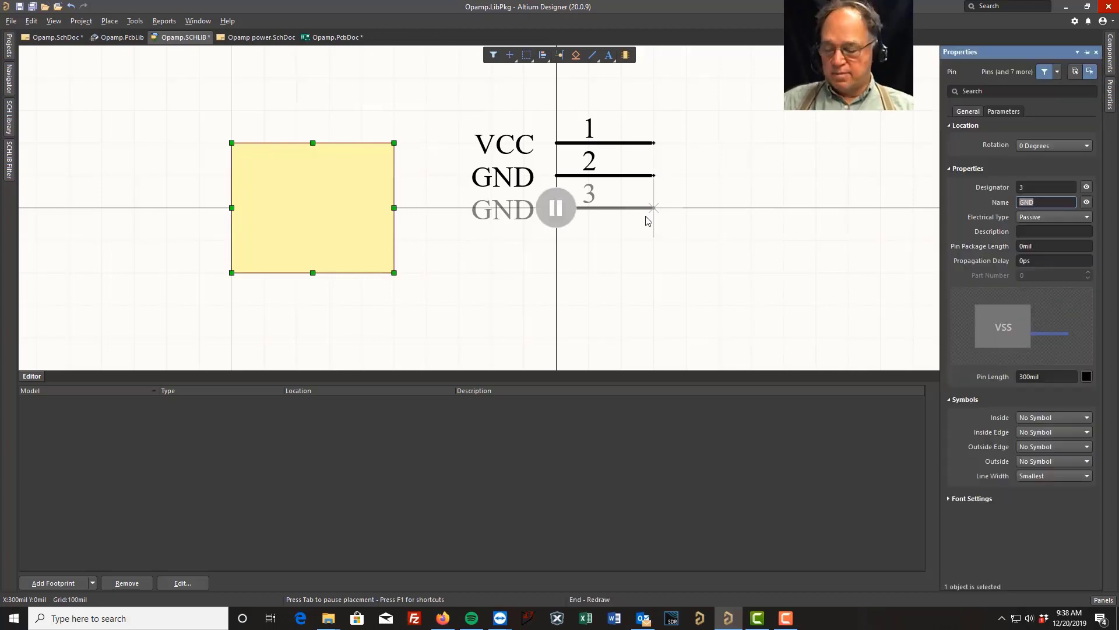
{"action": "type", "text": "Output"}
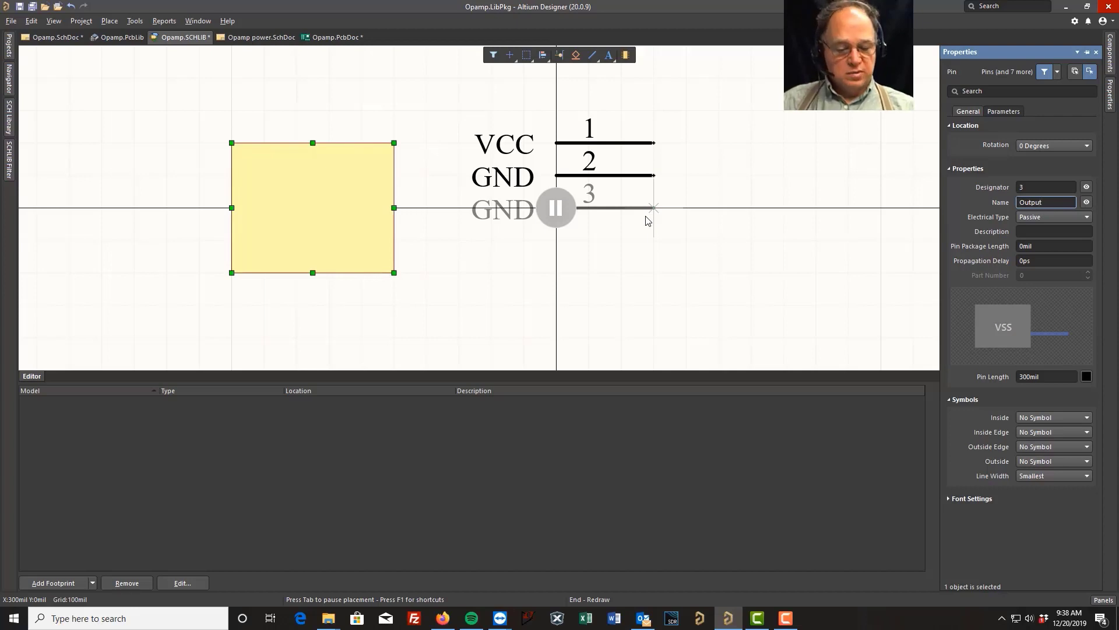
{"action": "key", "text": "Return"}
{"action": "left_click", "coordinate": [646, 220]}
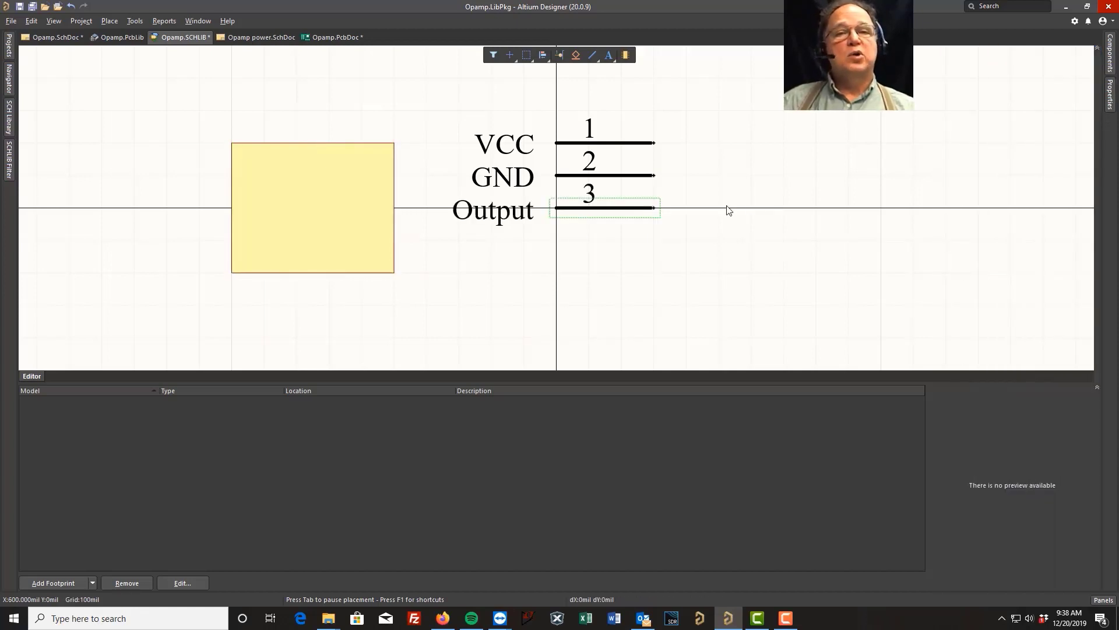
Move the yellow rectangle against the three pins so its edge meets their inner ends and it encloses the pin names.
{"action": "left_click_drag", "start_coordinate": [317, 217], "coordinate": [499, 186]}
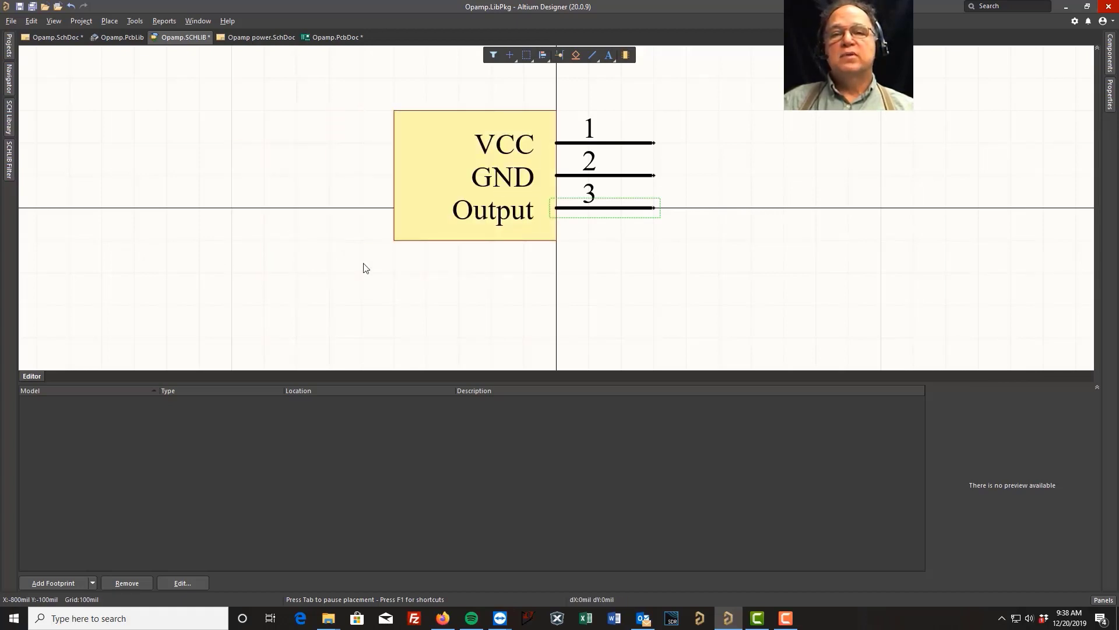
{"action": "left_click", "coordinate": [407, 227]}
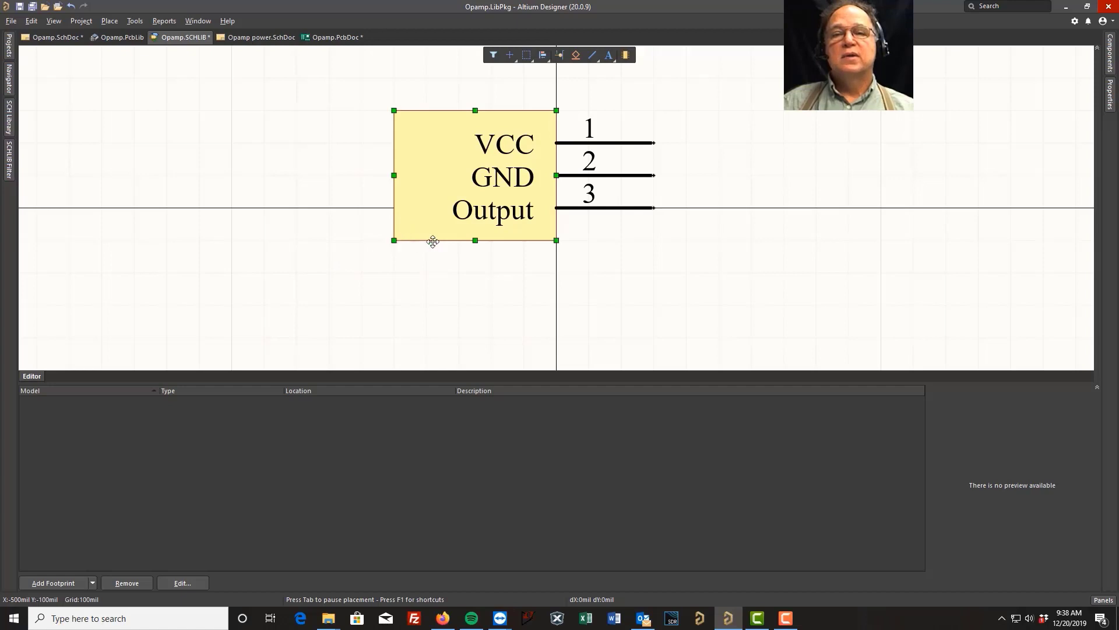
{"action": "mouse_move", "coordinate": [475, 240]}
{"action": "left_mouse_down"}
{"action": "mouse_move", "coordinate": [478, 322]}
{"action": "mouse_move", "coordinate": [481, 252]}
{"action": "left_mouse_up"}
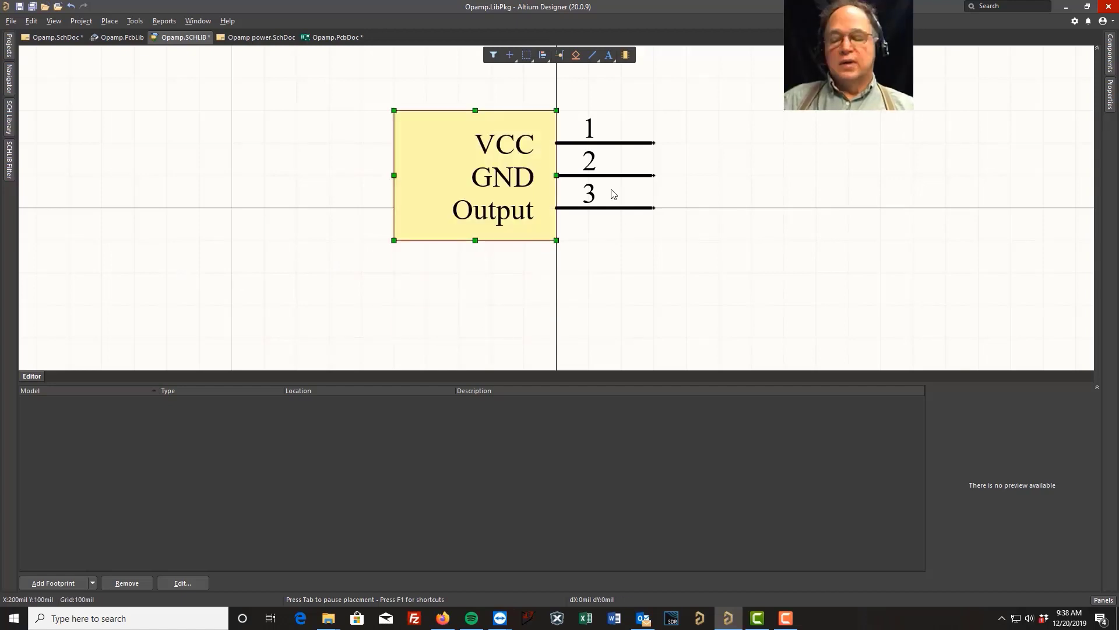
Rotate the VCC pin by 180 degrees so its connection end faces the symbol body.
{"action": "scroll", "coordinate": [674, 157], "scroll_direction": "up", "scroll_amount": 1, "text": "ctrl"}
{"action": "scroll", "coordinate": [670, 156], "scroll_direction": "up", "scroll_amount": 2, "text": "ctrl"}
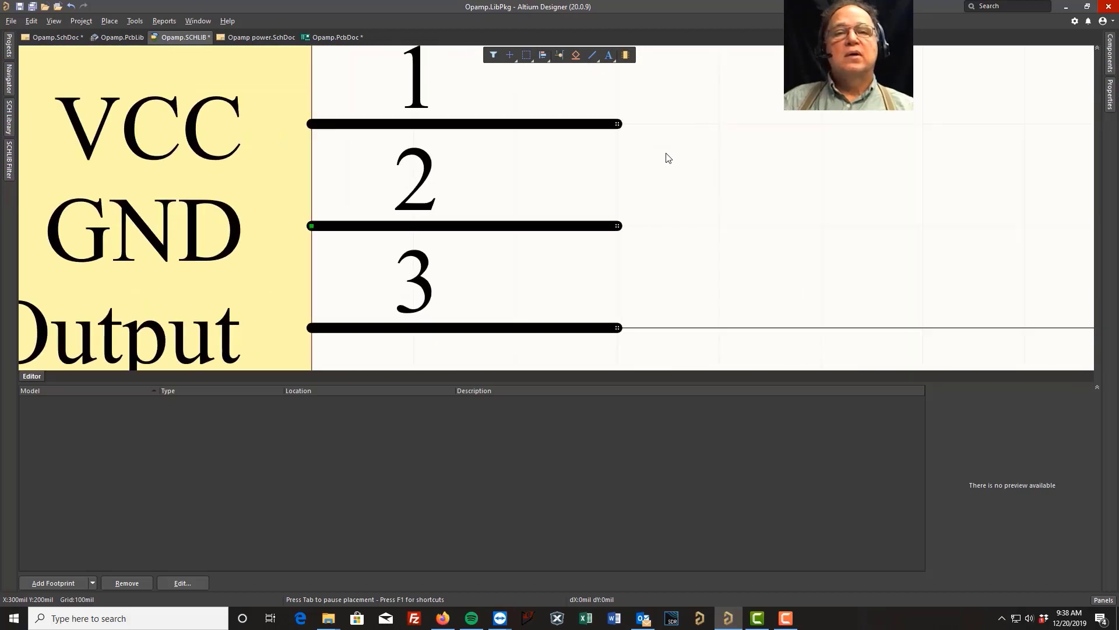
{"action": "scroll", "coordinate": [627, 129], "scroll_direction": "up", "scroll_amount": 1, "text": "ctrl"}
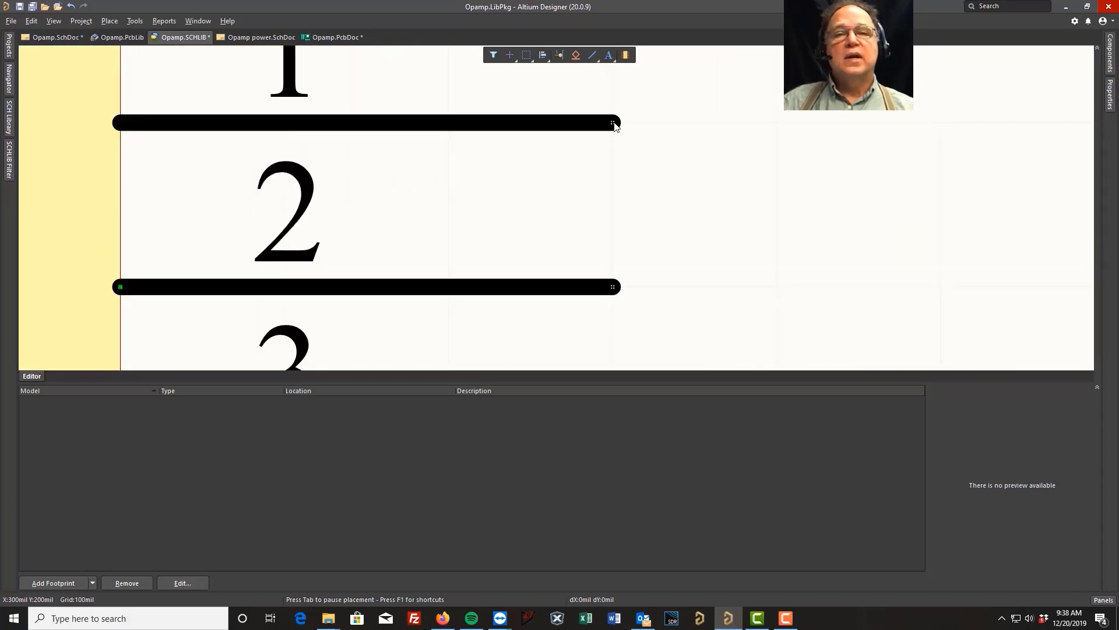
{"action": "scroll", "coordinate": [672, 175], "scroll_direction": "down", "scroll_amount": 3, "text": "ctrl"}
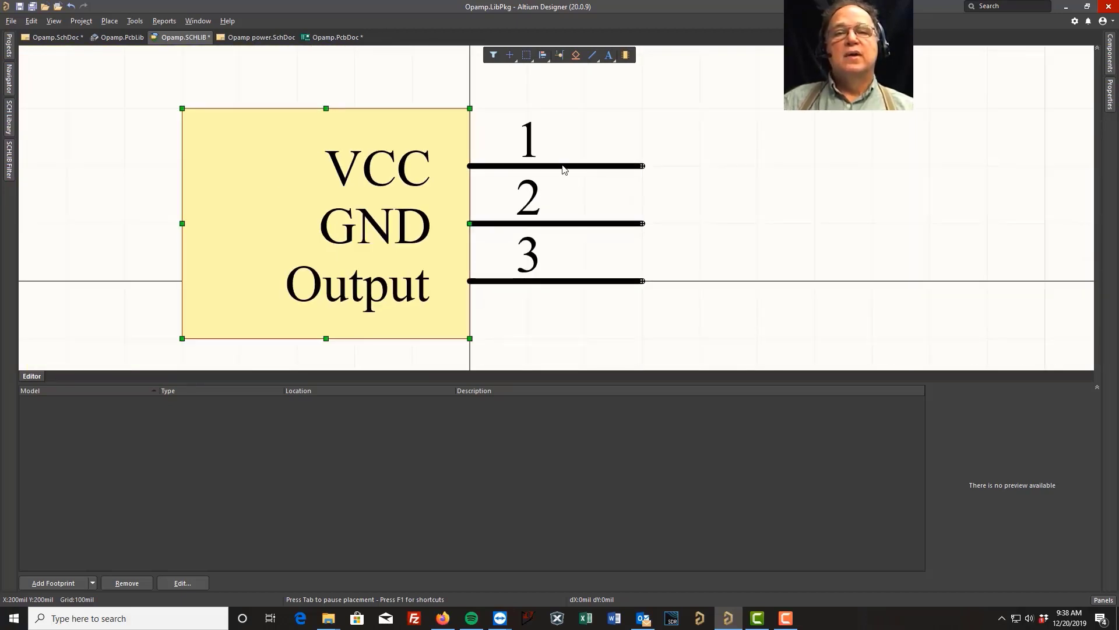
{"action": "left_click_drag", "start_coordinate": [562, 166], "coordinate": [492, 174]}
{"action": "key", "text": "space"}
{"action": "key", "text": "space"}
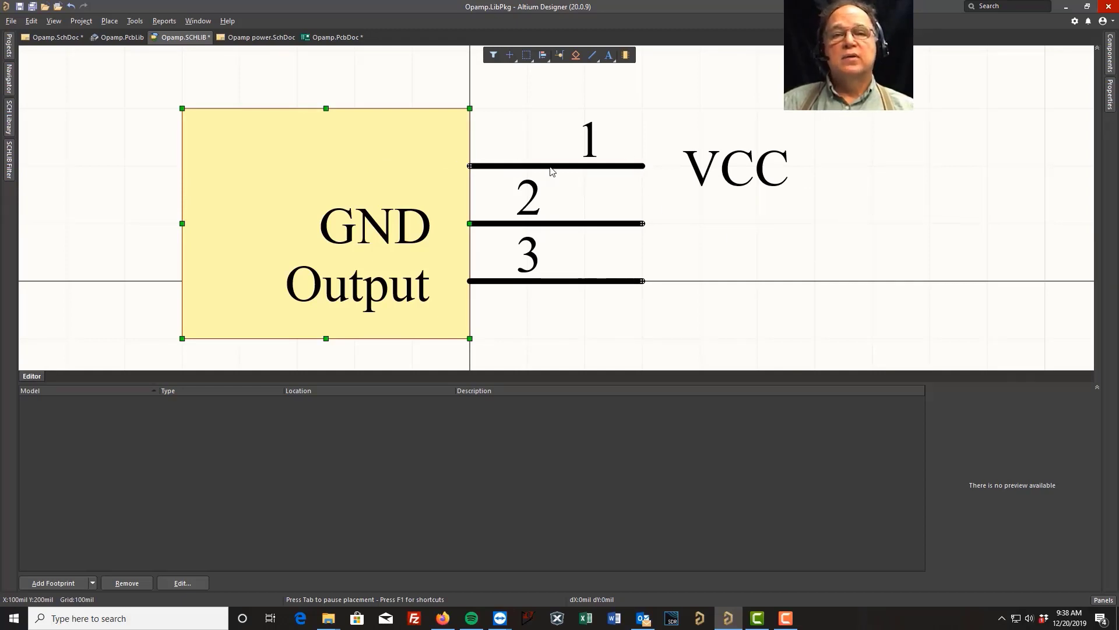
Rotate the VCC pin back by 180 degrees so its name lies inside the body, and clear the selection.
{"action": "left_click_drag", "start_coordinate": [550, 168], "coordinate": [618, 169]}
{"action": "key", "text": "space"}
{"action": "key", "text": "space"}
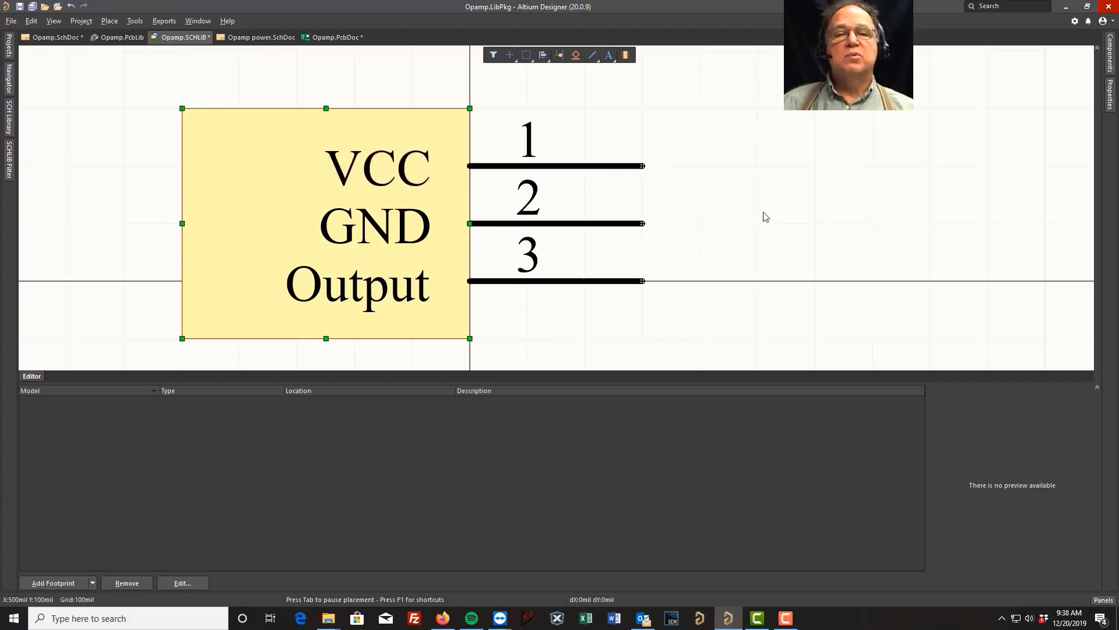
{"action": "left_click", "coordinate": [750, 227]}
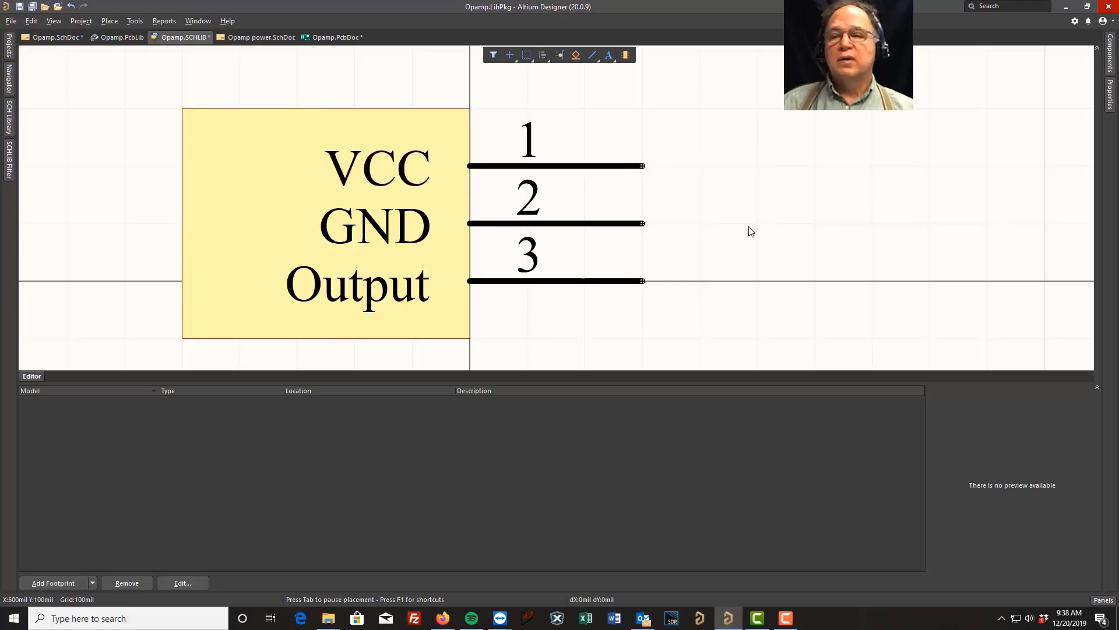
Start adding a footprint model to the Test symbol and review the installed libraries while browsing for footprints.
{"action": "left_click", "coordinate": [93, 582]}
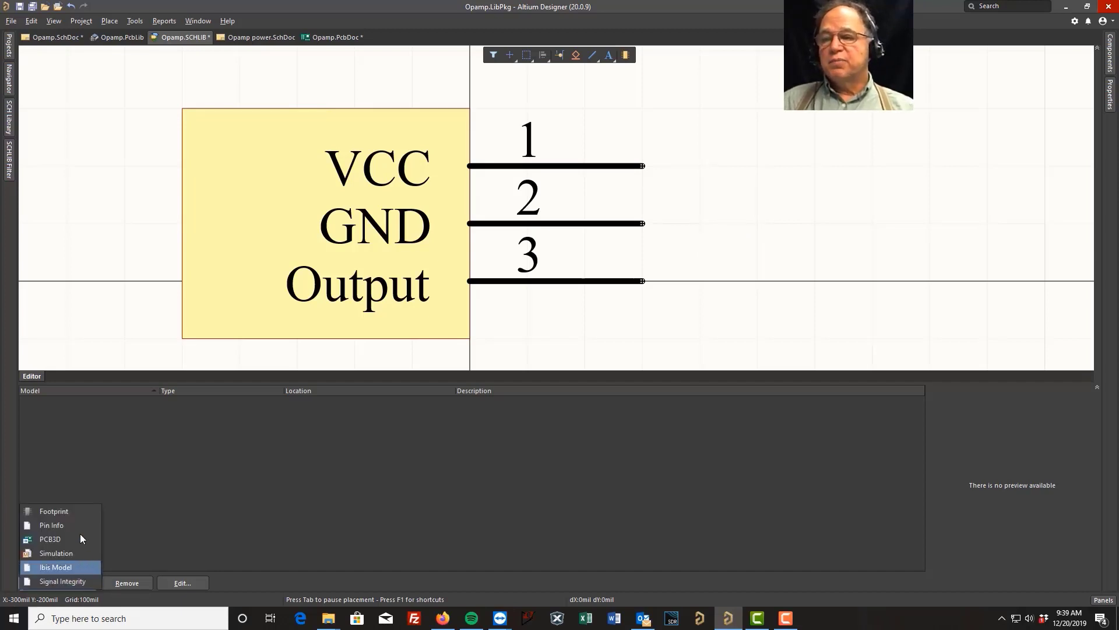
{"action": "left_click", "coordinate": [66, 510]}
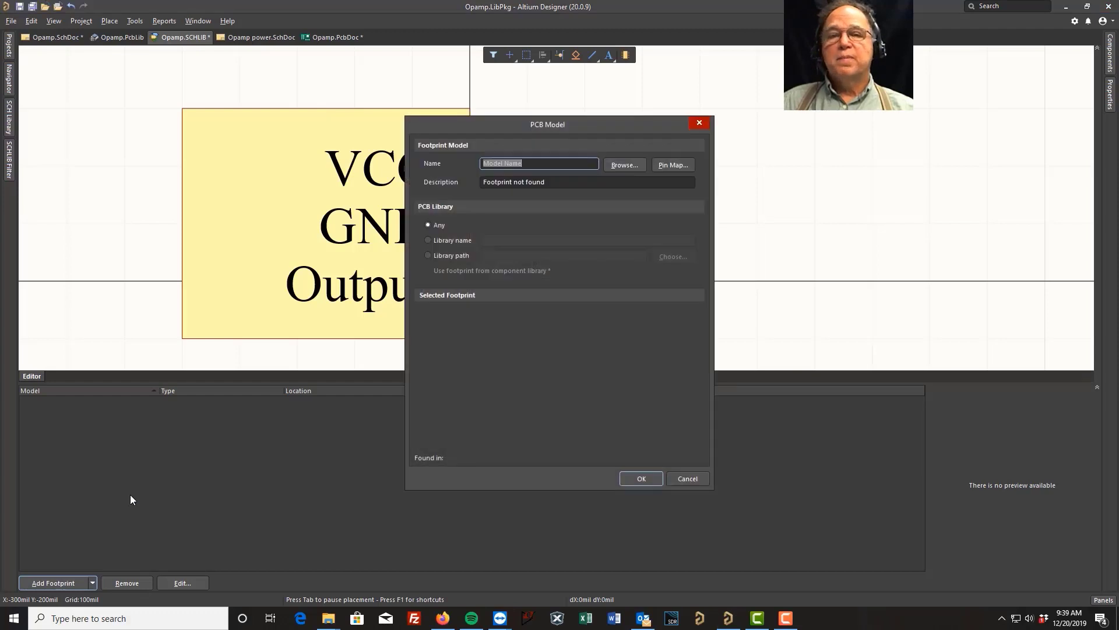
{"action": "left_click", "coordinate": [625, 165]}
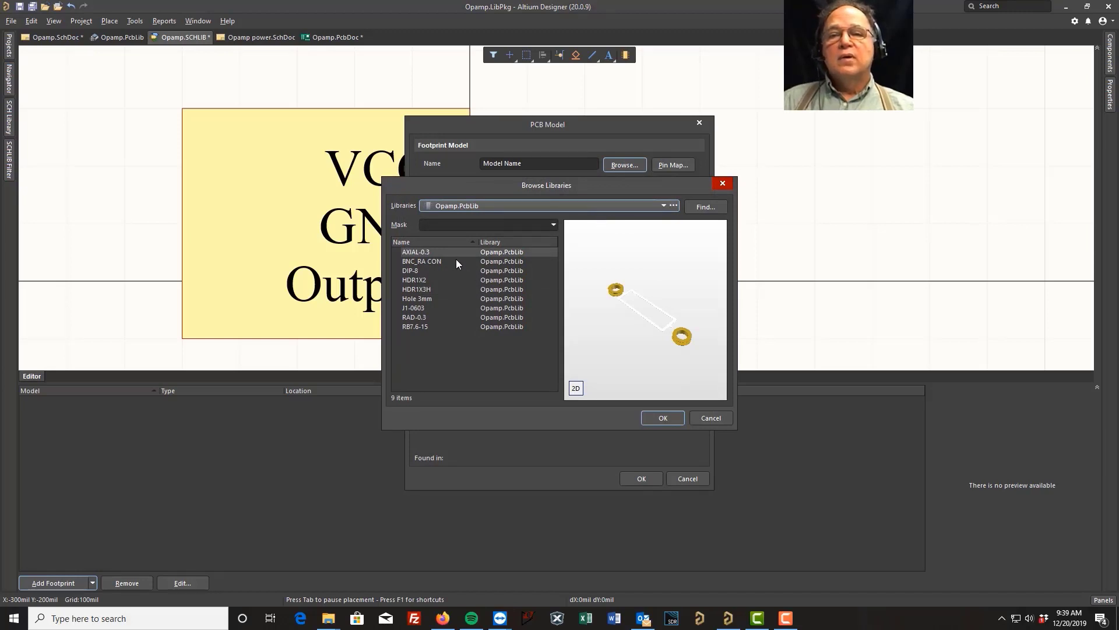
{"action": "left_click", "coordinate": [673, 206]}
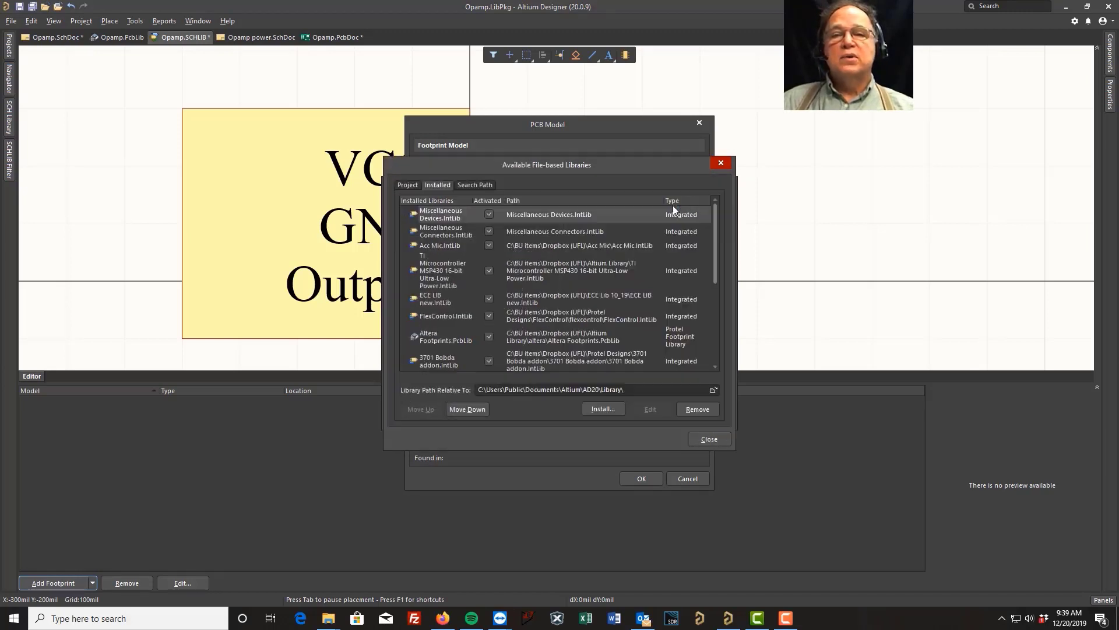
{"action": "left_click", "coordinate": [450, 233]}
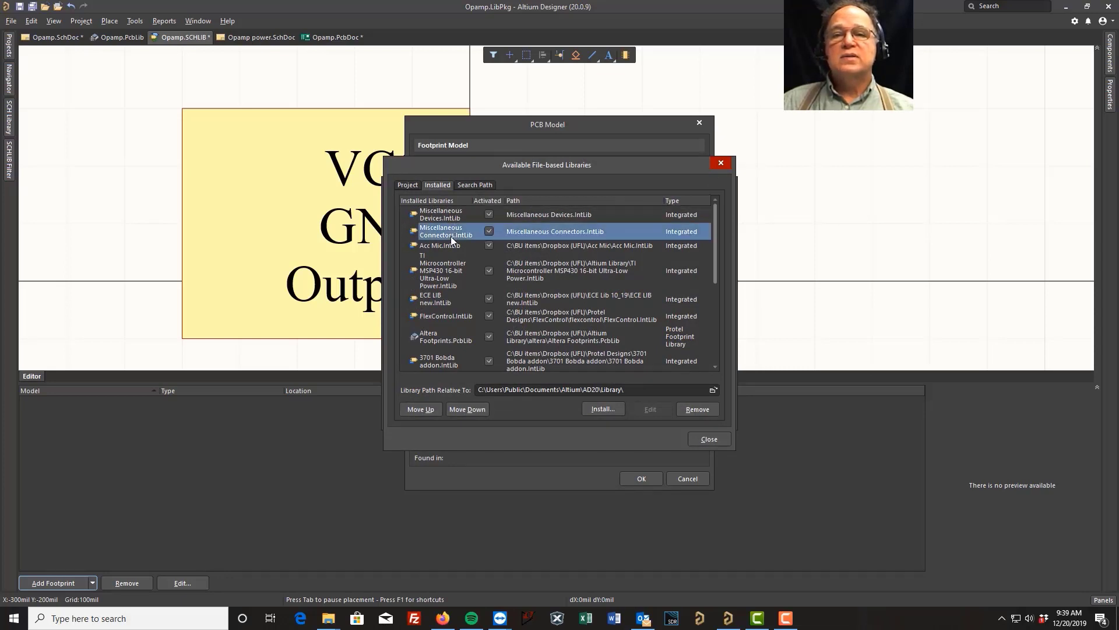
{"action": "left_click", "coordinate": [707, 439]}
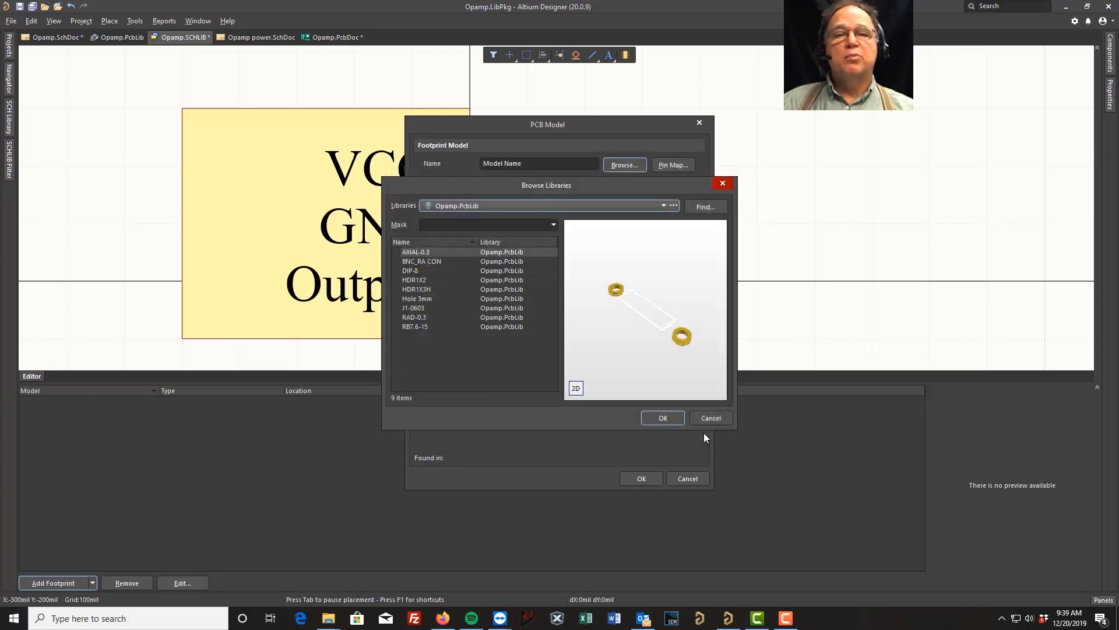
Assign the Power 2.5 fixed footprint from ECE LIB new.PcbLib to the Test symbol.
{"action": "left_click", "coordinate": [664, 206]}
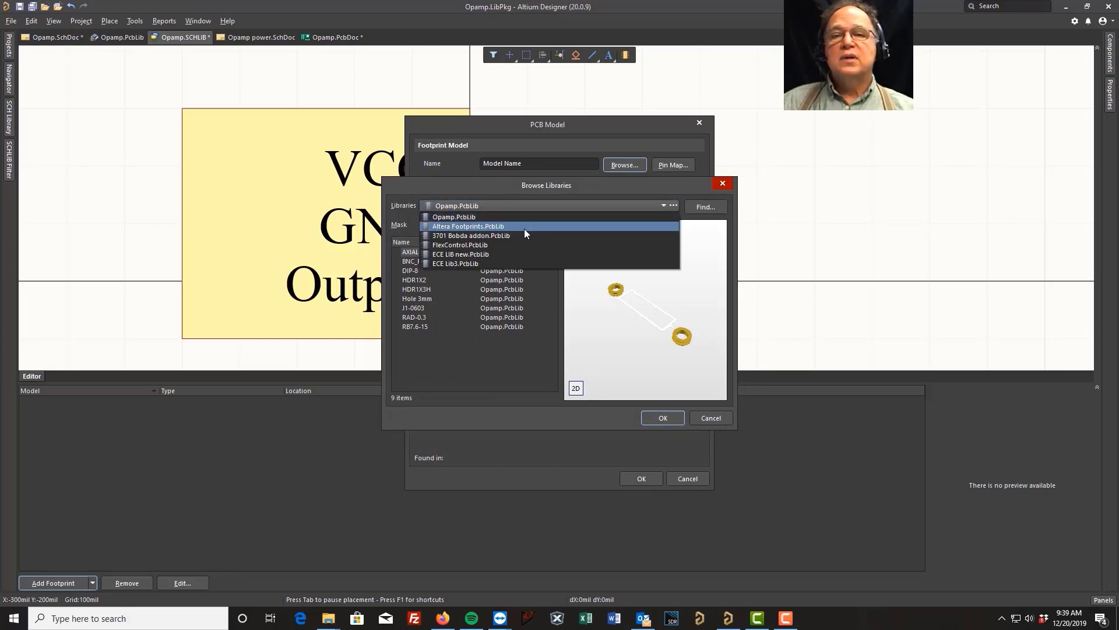
{"action": "left_click", "coordinate": [485, 254]}
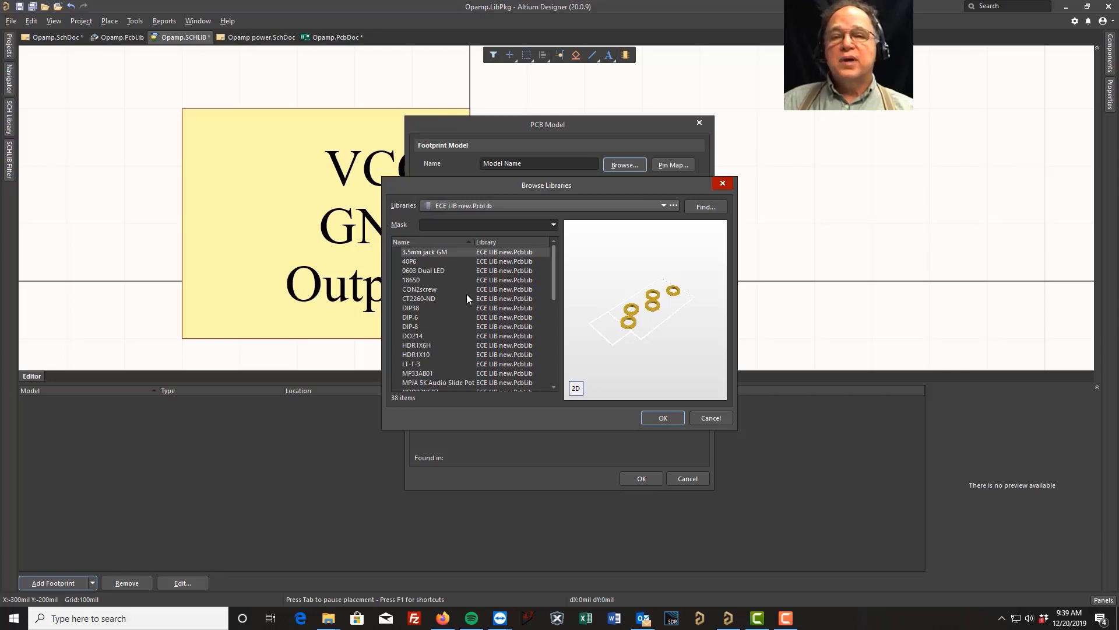
{"action": "scroll", "coordinate": [467, 294], "scroll_direction": "down", "scroll_amount": 3}
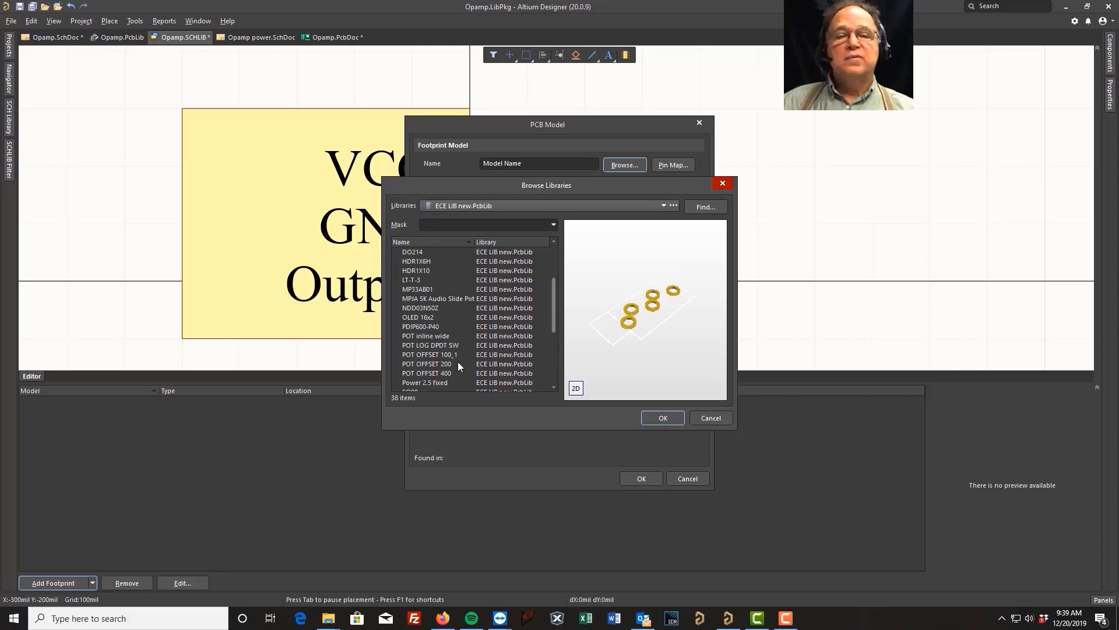
{"action": "scroll", "coordinate": [457, 365], "scroll_direction": "down", "scroll_amount": 2}
{"action": "left_click", "coordinate": [422, 289]}
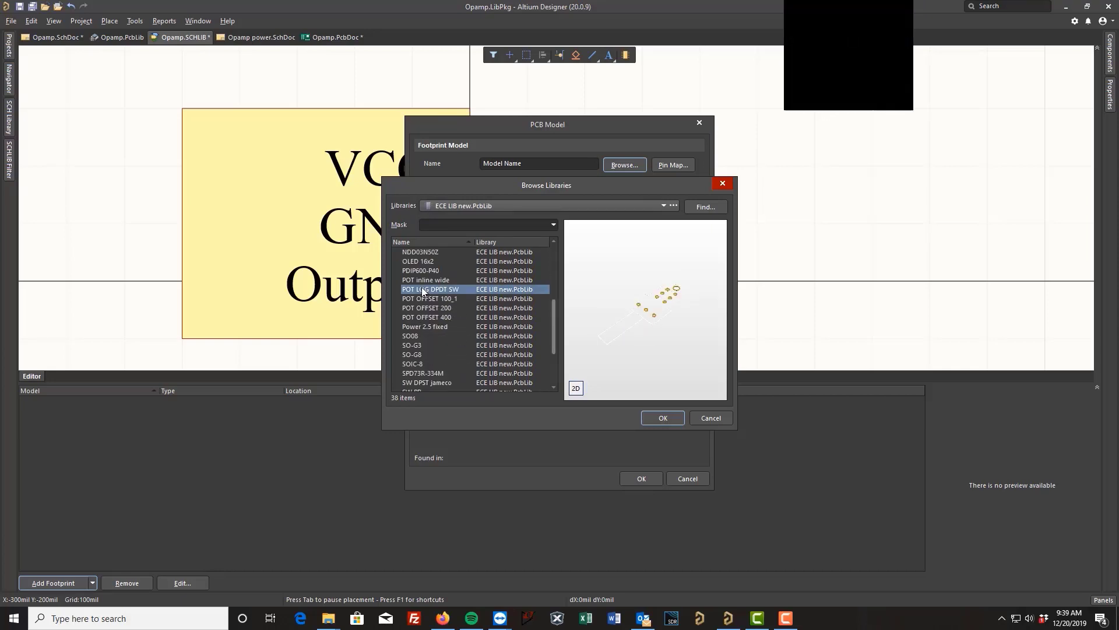
{"action": "left_click", "coordinate": [432, 324]}
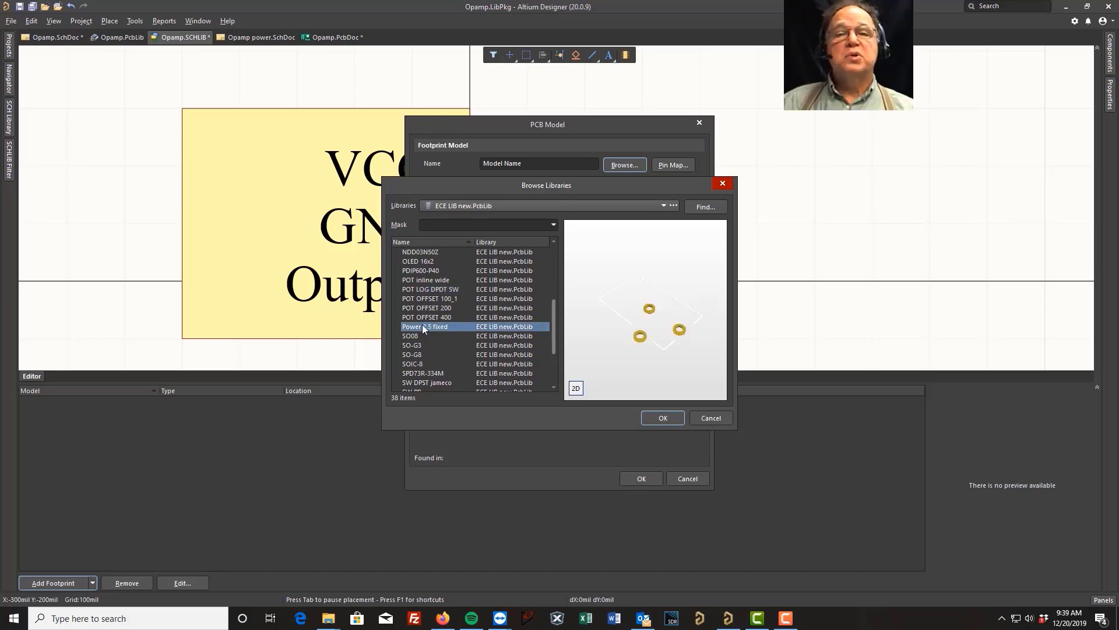
{"action": "left_click", "coordinate": [663, 418]}
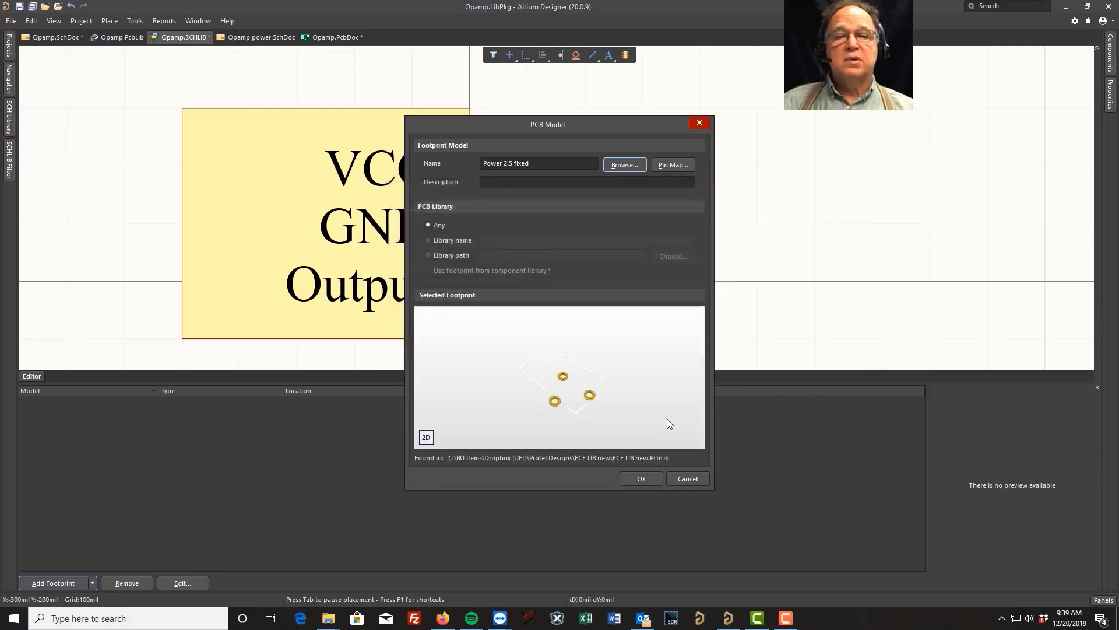
{"action": "left_click", "coordinate": [642, 479]}
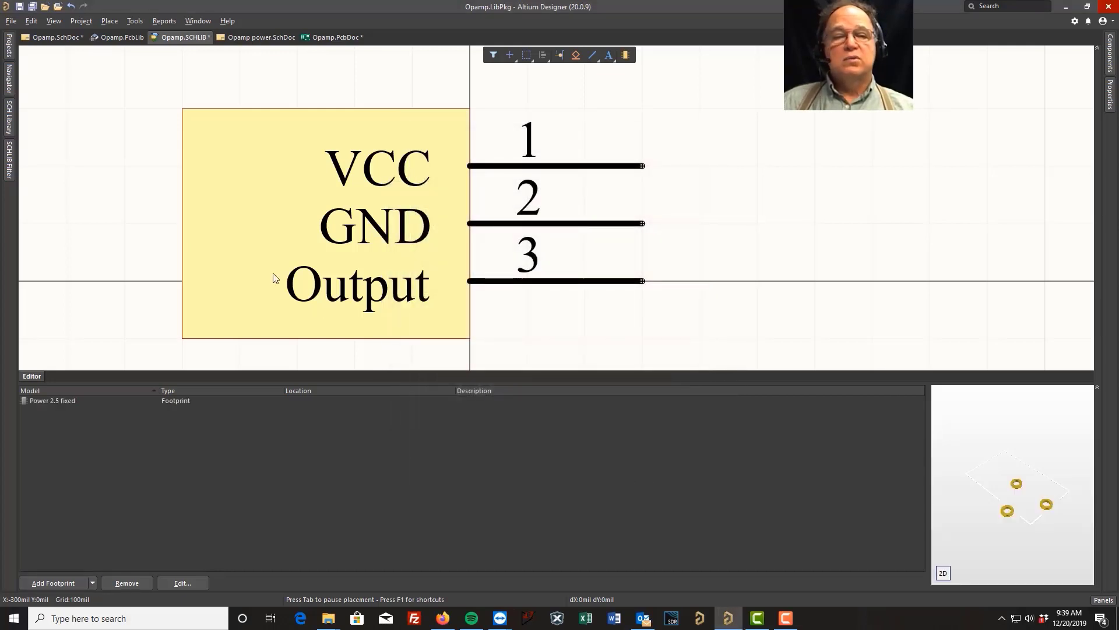
Save the schematic library and select the Test component in its component list.
{"action": "left_click", "coordinate": [19, 6]}
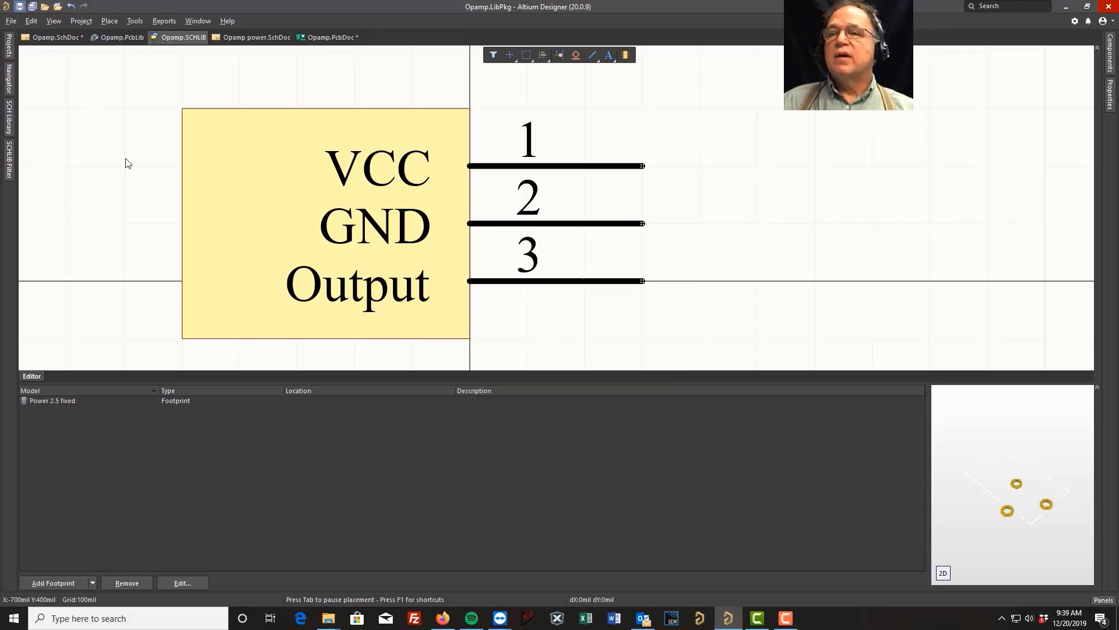
{"action": "left_click", "coordinate": [10, 117]}
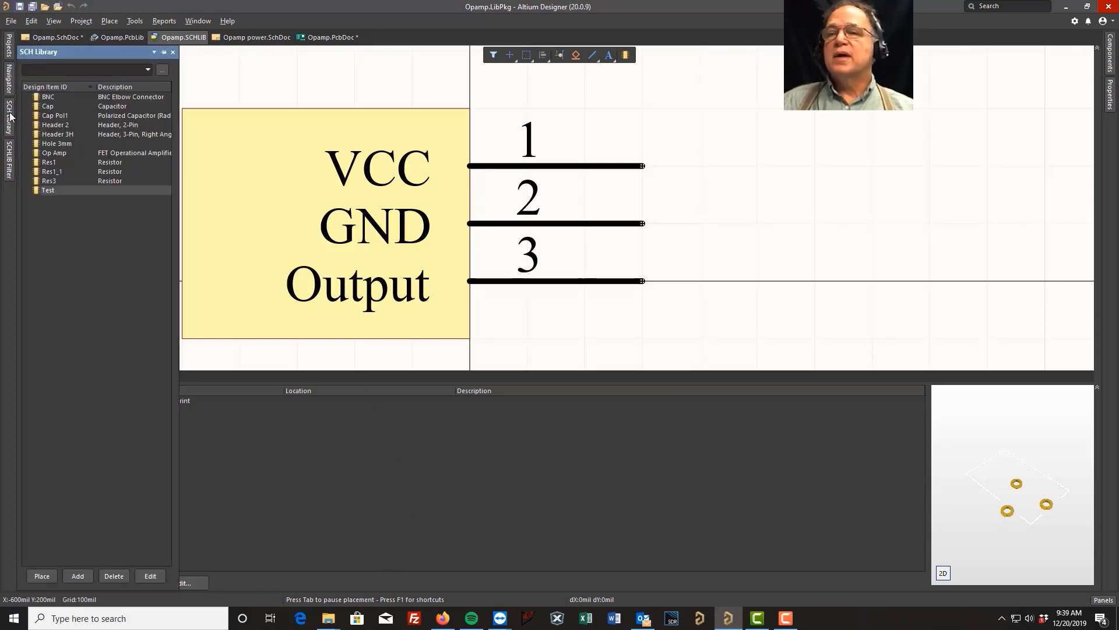
{"action": "left_click", "coordinate": [54, 179]}
{"action": "left_click", "coordinate": [53, 190]}
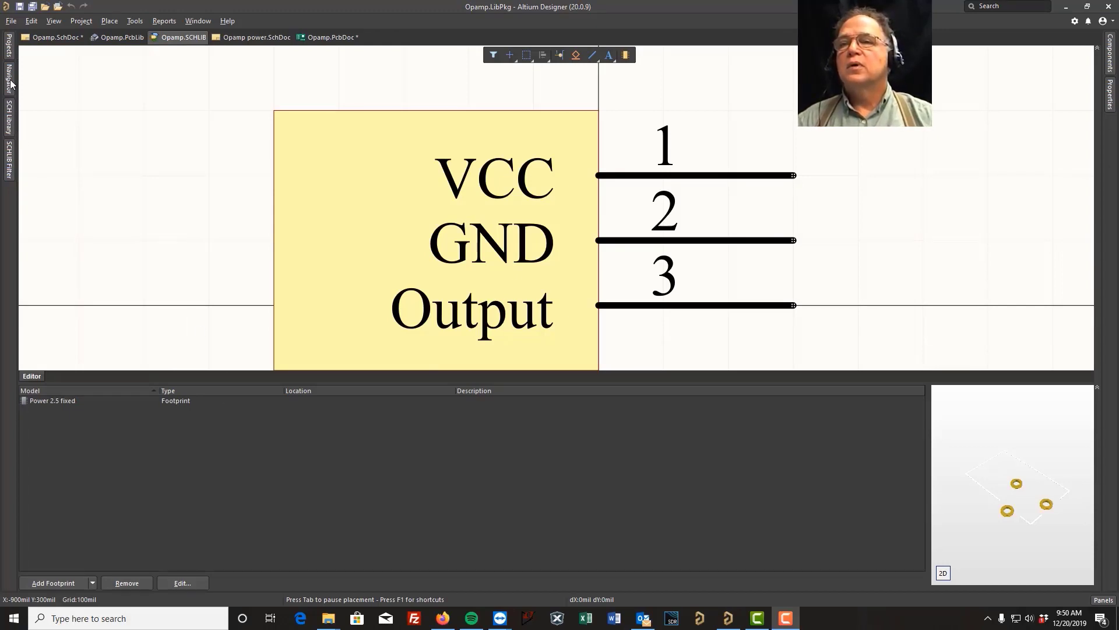
Open the footprint library Opamp.PcbLib and create a new blank footprint.
{"action": "left_click", "coordinate": [10, 51]}
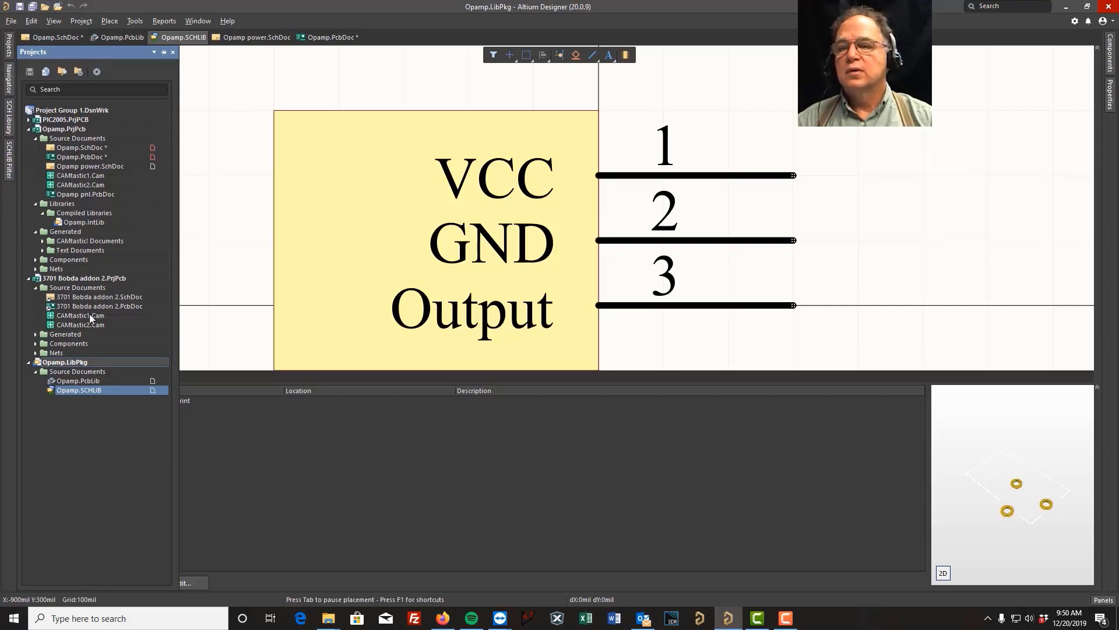
{"action": "double_click", "coordinate": [91, 379]}
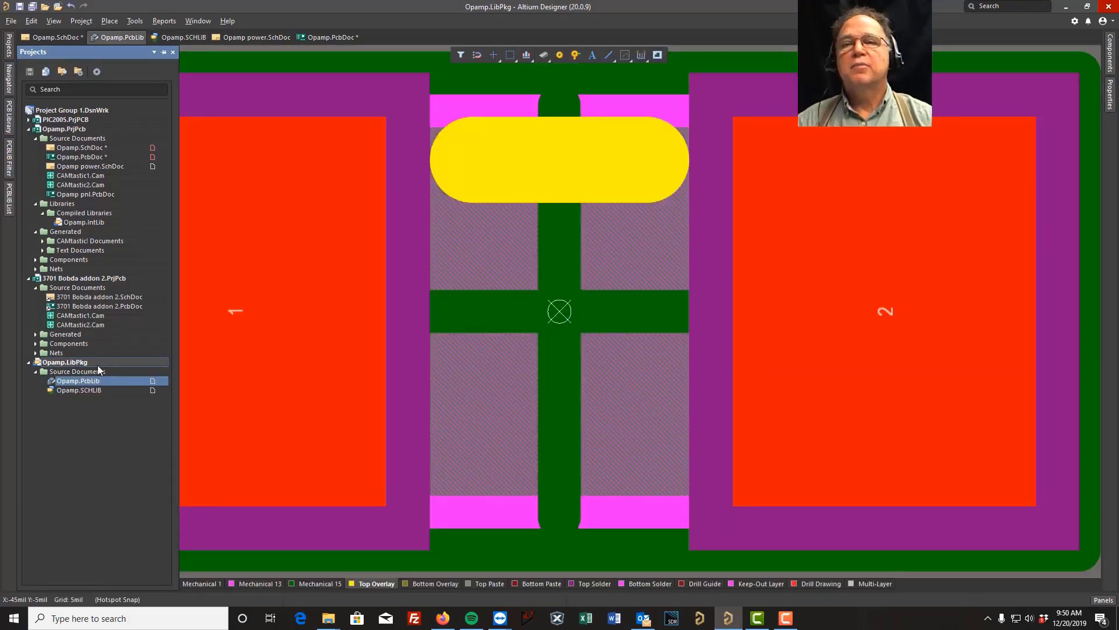
{"action": "left_click", "coordinate": [134, 21]}
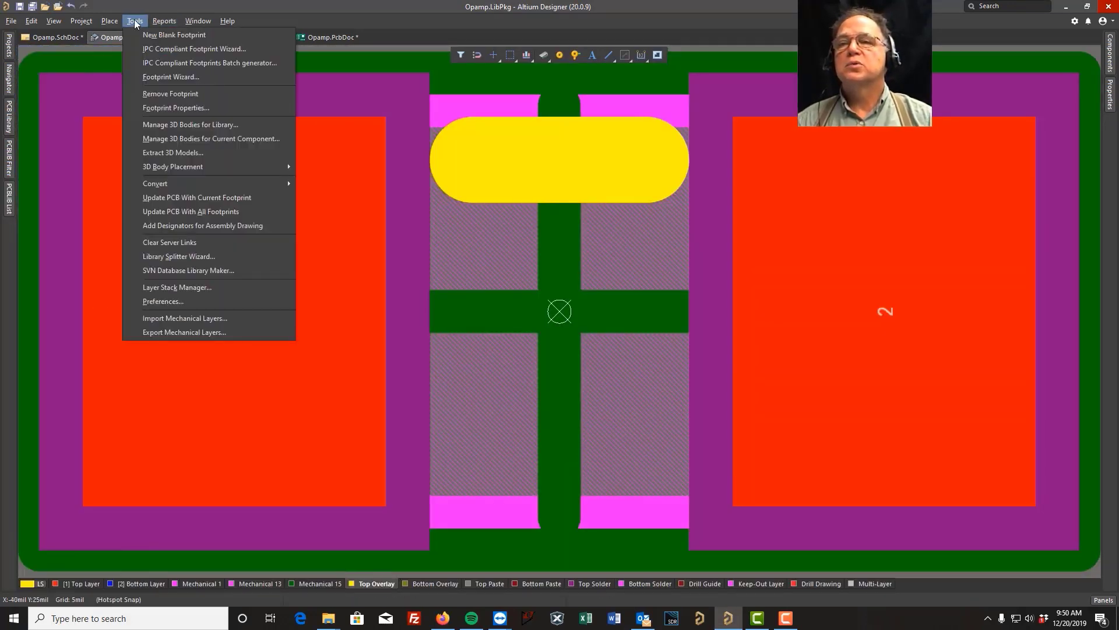
{"action": "left_click", "coordinate": [153, 33]}
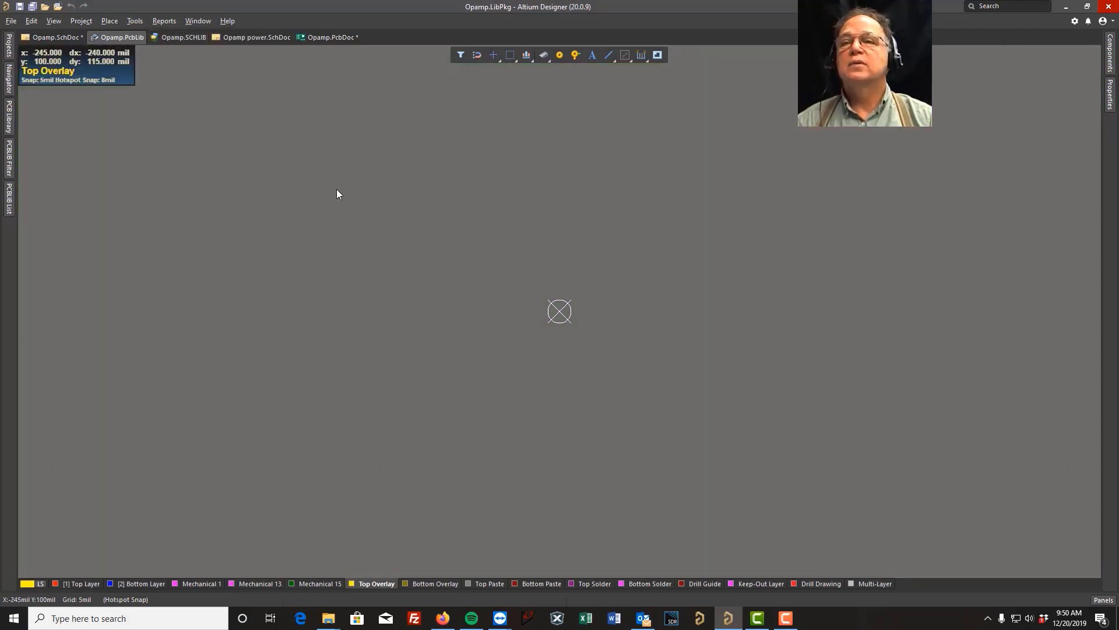
Start placing a pad in the blank footprint and set its designator to 1.
{"action": "left_click", "coordinate": [135, 23]}
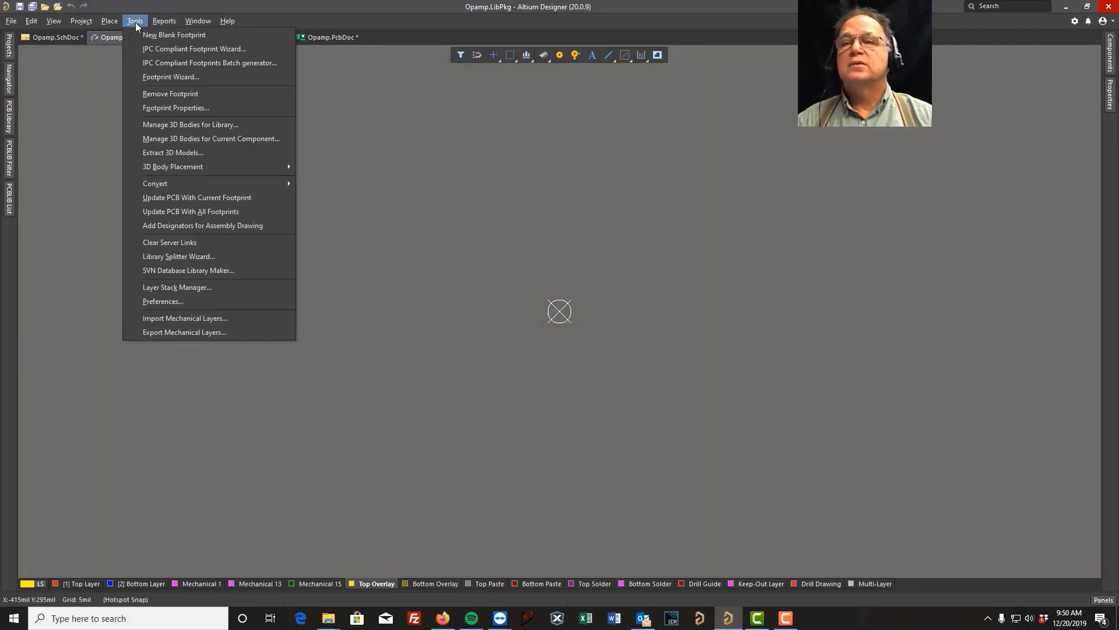
{"action": "mouse_move", "coordinate": [117, 23]}
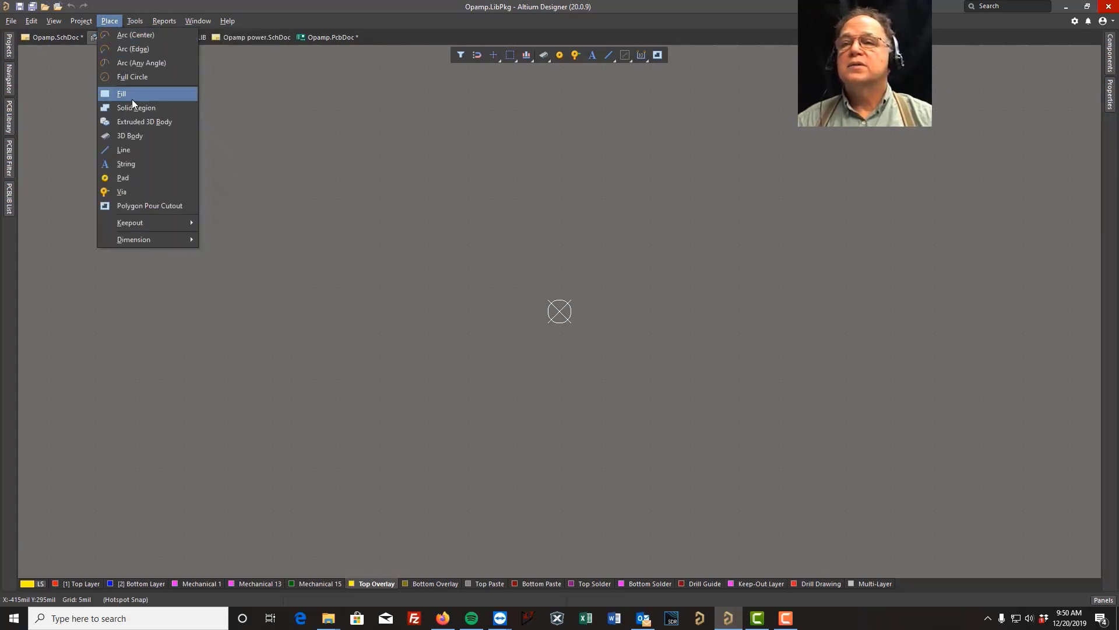
{"action": "key", "text": "Escape"}
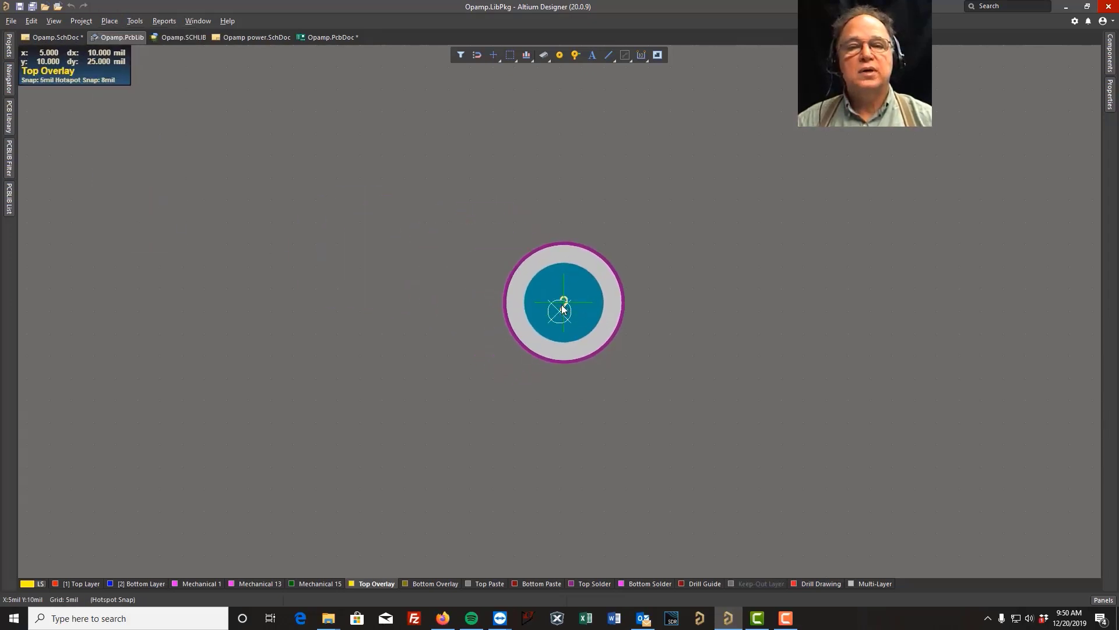
{"action": "key", "text": "Tab"}
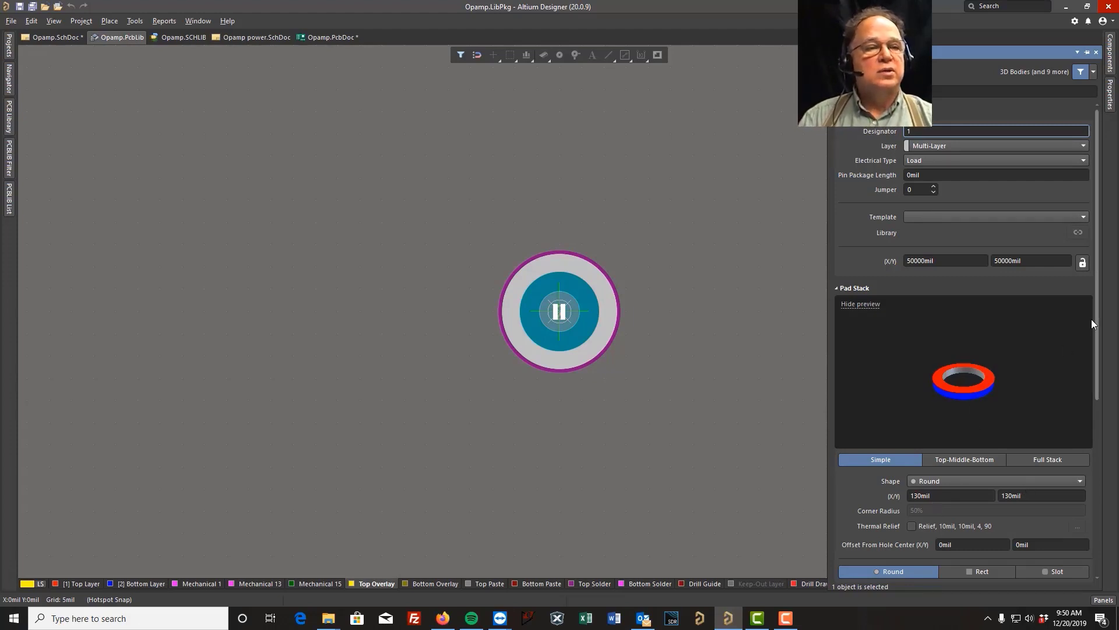
Try a rectangular hole for the pad, restore the round shape, and review the remaining pad properties.
{"action": "left_click_drag", "start_coordinate": [1098, 338], "coordinate": [1117, 472]}
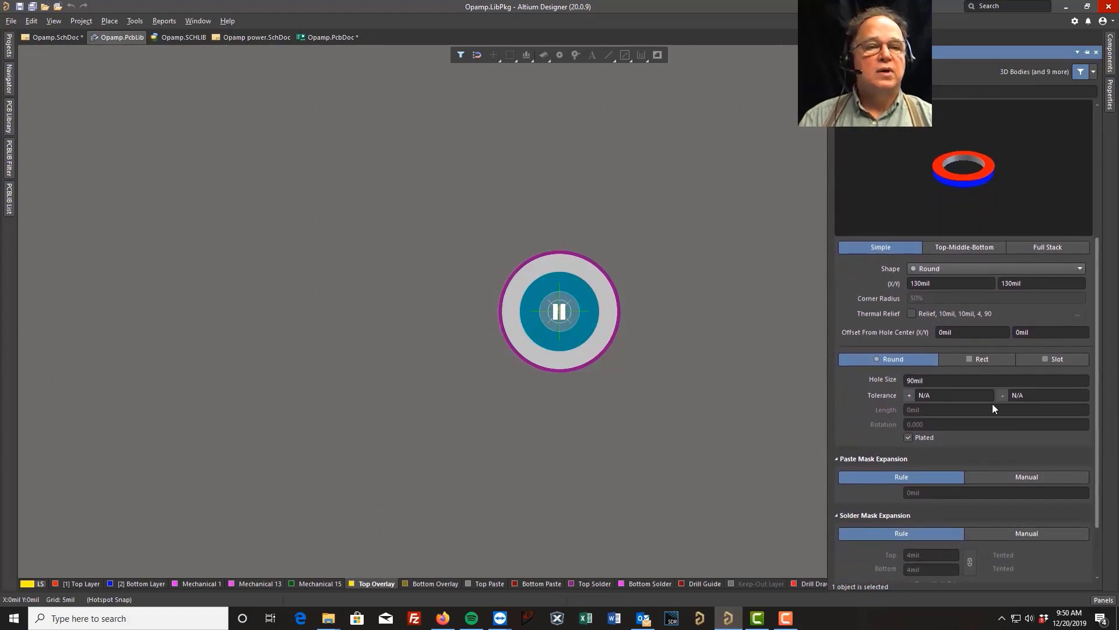
{"action": "left_click", "coordinate": [983, 360]}
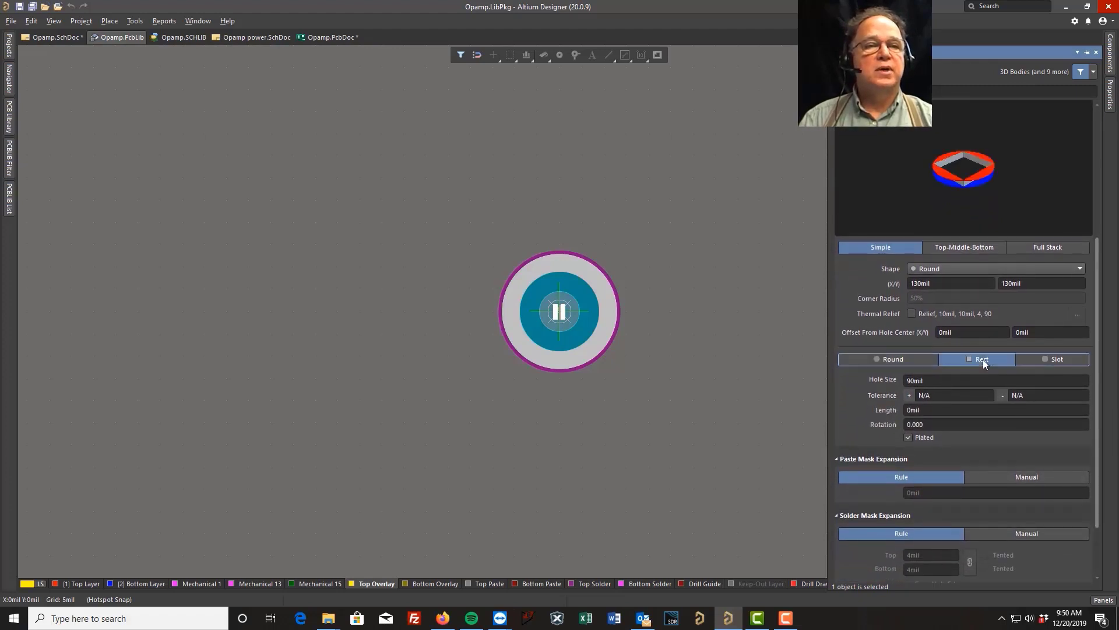
{"action": "left_click", "coordinate": [886, 359]}
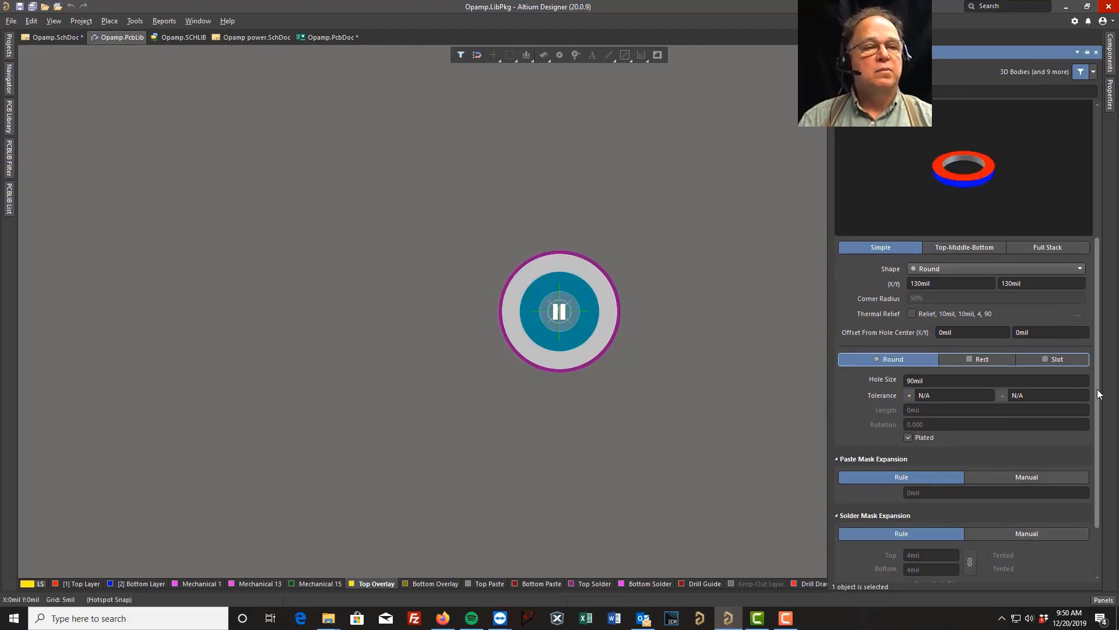
{"action": "scroll", "coordinate": [1100, 408], "scroll_direction": "down", "scroll_amount": 2}
{"action": "scroll", "coordinate": [1085, 443], "scroll_direction": "up", "scroll_amount": 2}
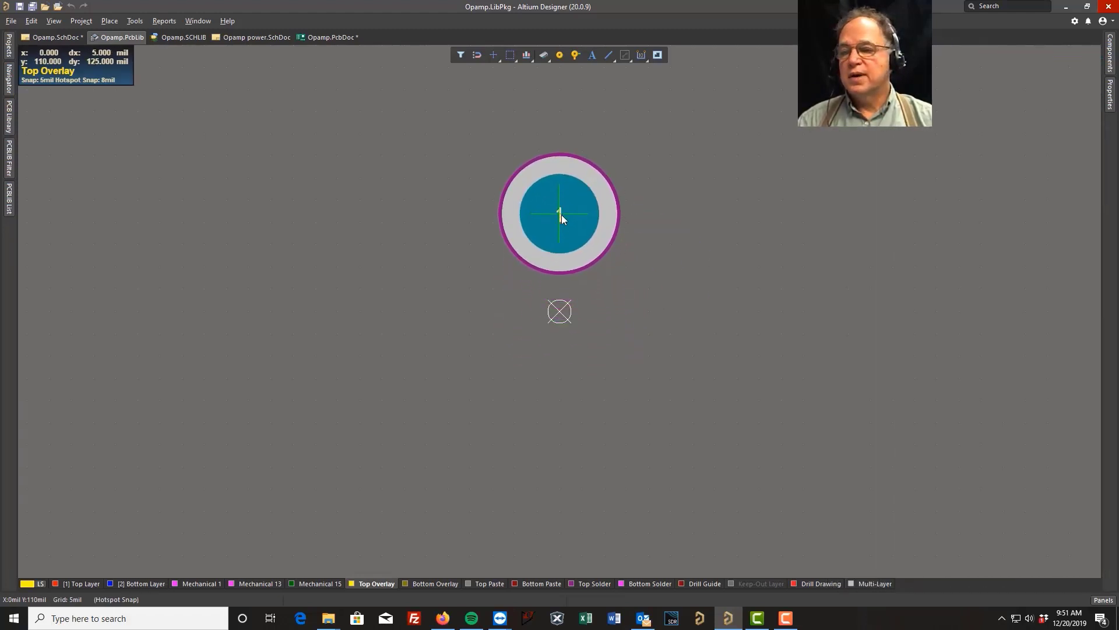
Place pads 1, 2 and 3 in a vertical column at (0, 150), (0, 0) and (0, -150) mil.
{"action": "left_click", "coordinate": [561, 179]}
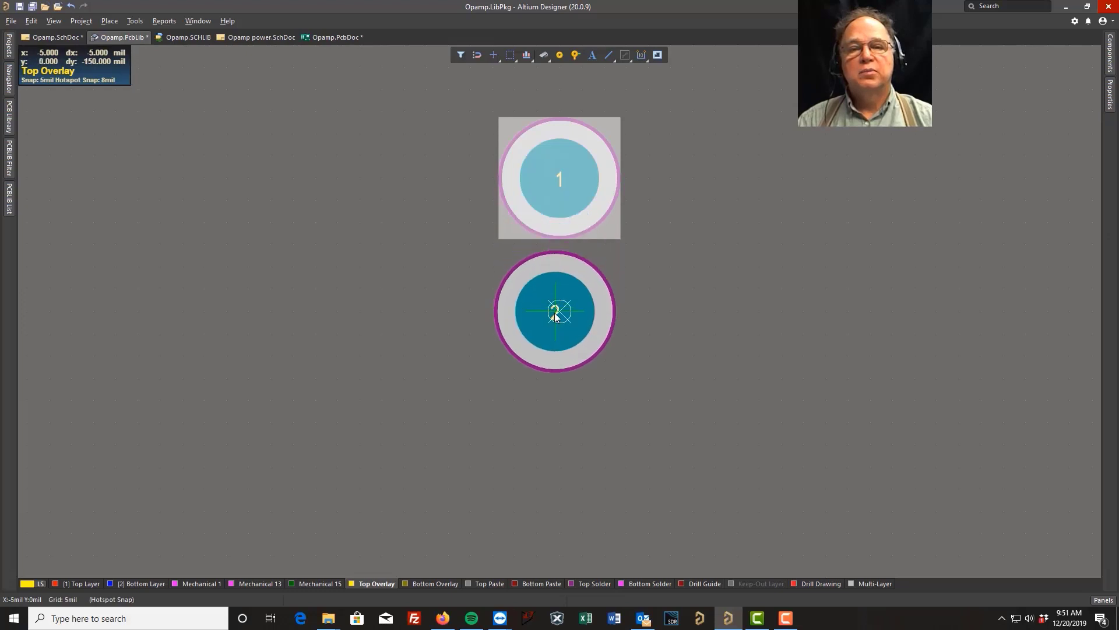
{"action": "left_click", "coordinate": [561, 315]}
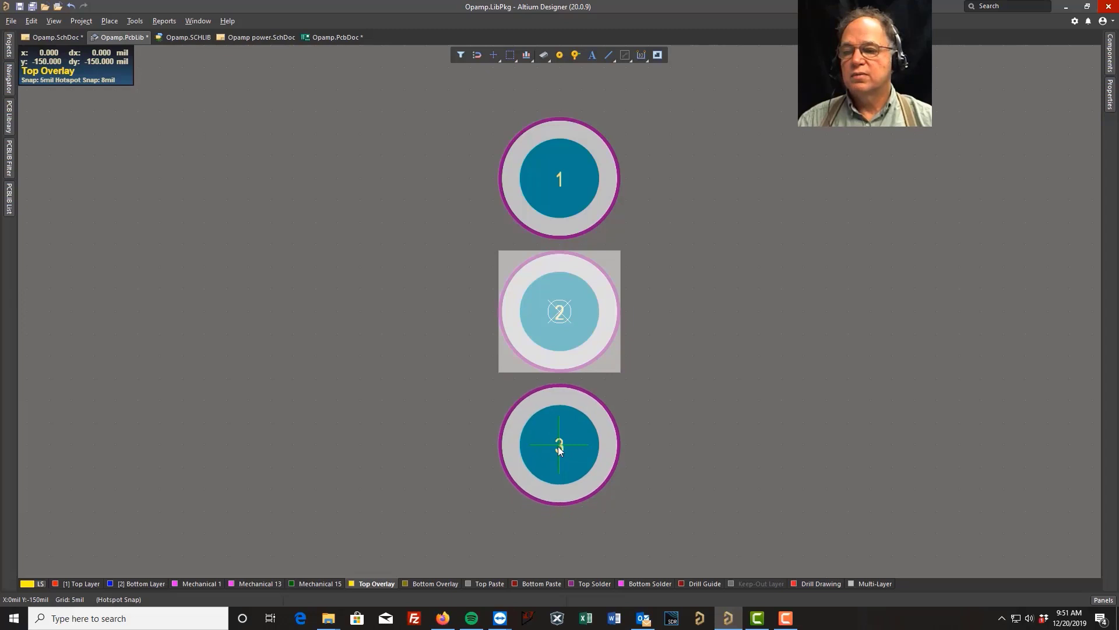
{"action": "left_click", "coordinate": [558, 446]}
{"action": "right_click", "coordinate": [558, 445]}
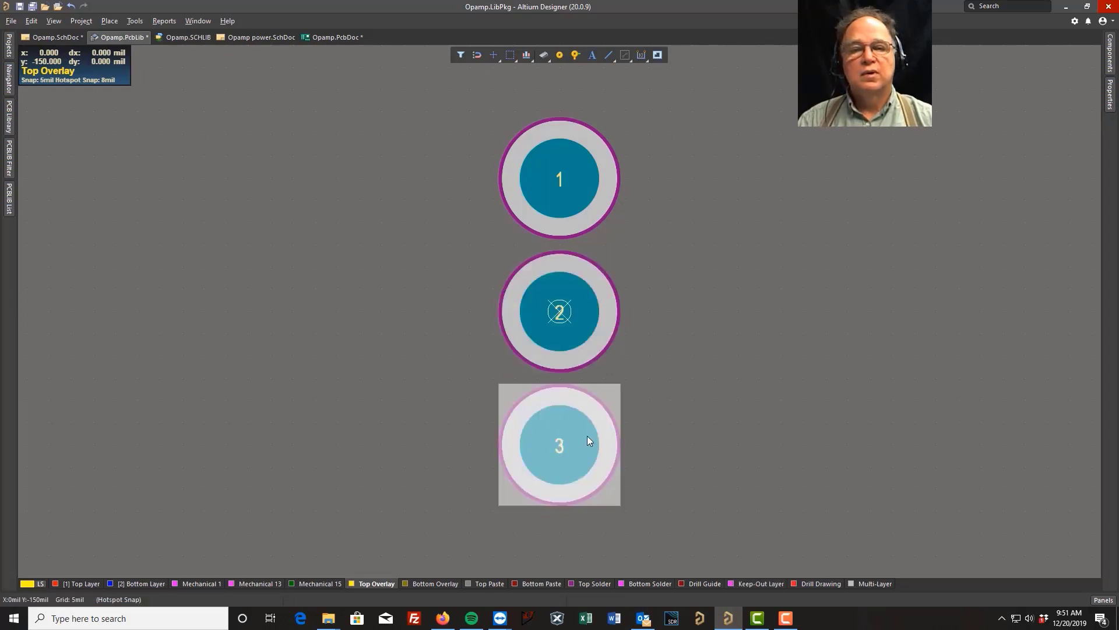
{"action": "left_click", "coordinate": [748, 363]}
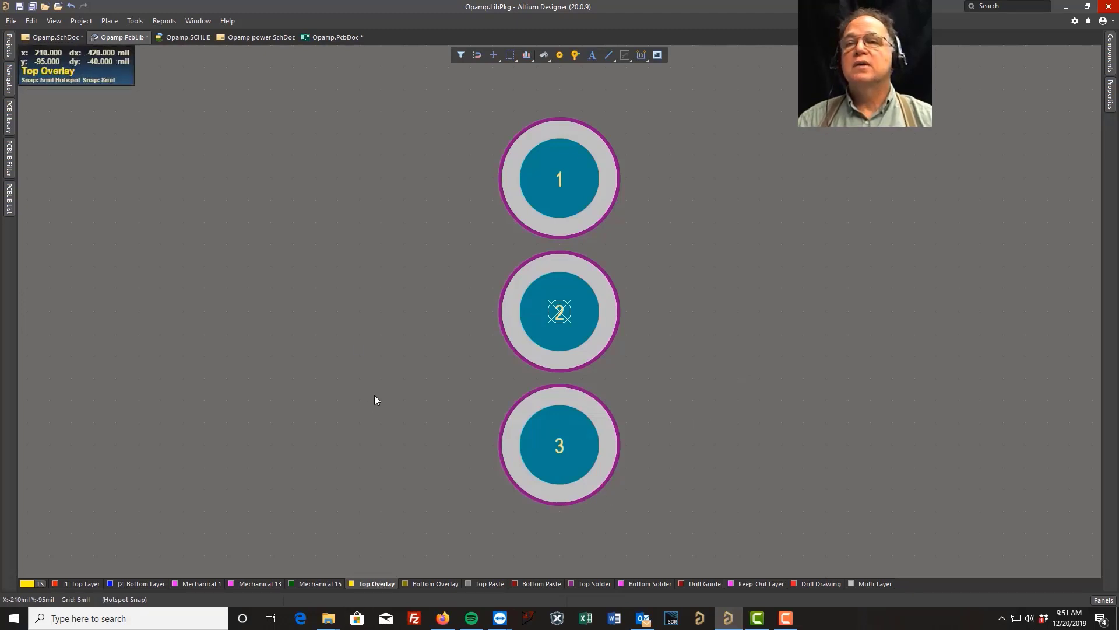
Draw the outline's lower and left edges on Top Overlay with lines through (0, -255), (-415, -255) and (-415, 250) mil.
{"action": "left_click", "coordinate": [108, 22]}
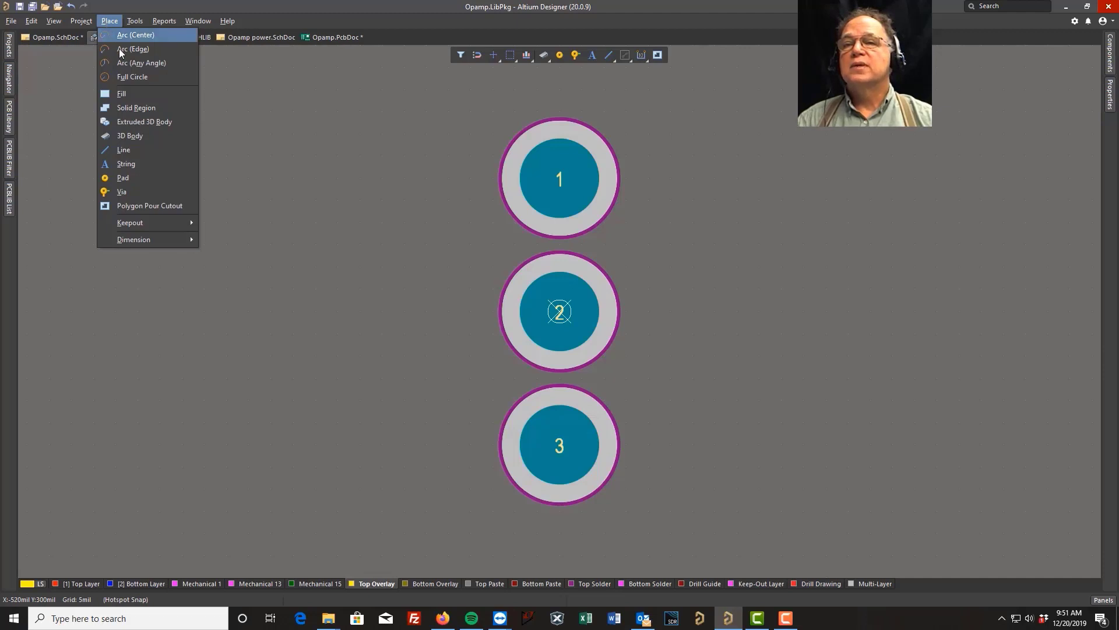
{"action": "left_click", "coordinate": [126, 149]}
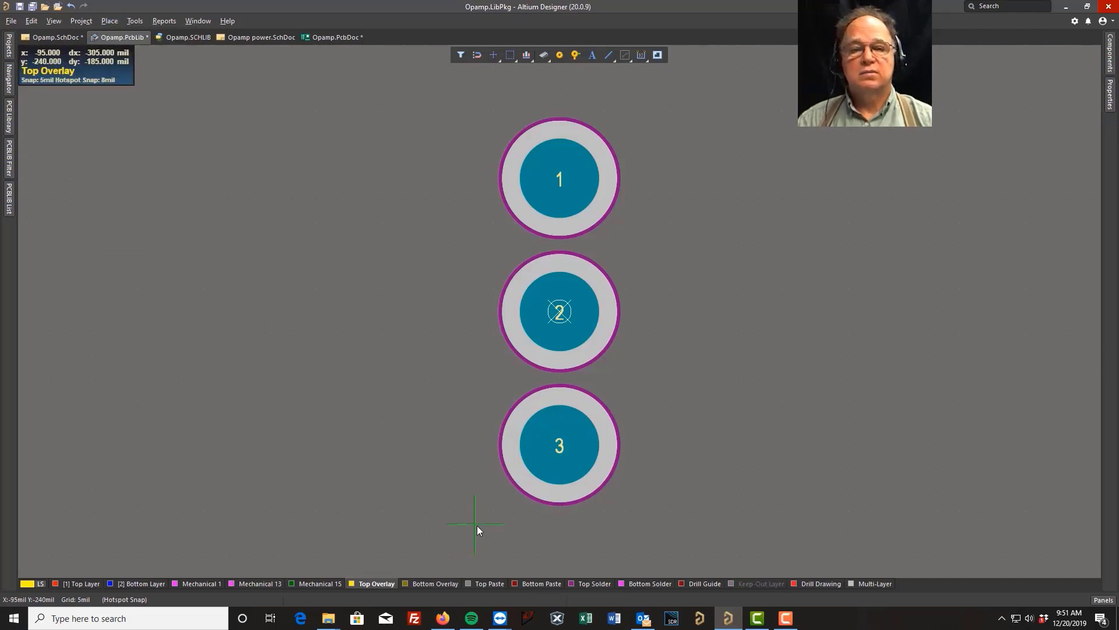
{"action": "left_click", "coordinate": [559, 537]}
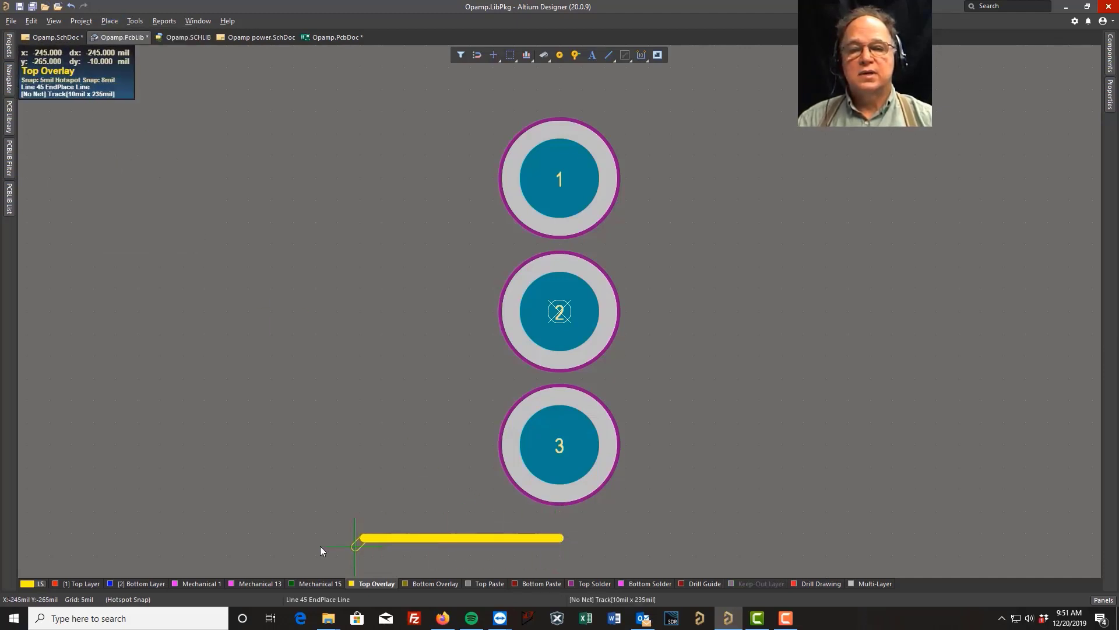
{"action": "left_click", "coordinate": [192, 540]}
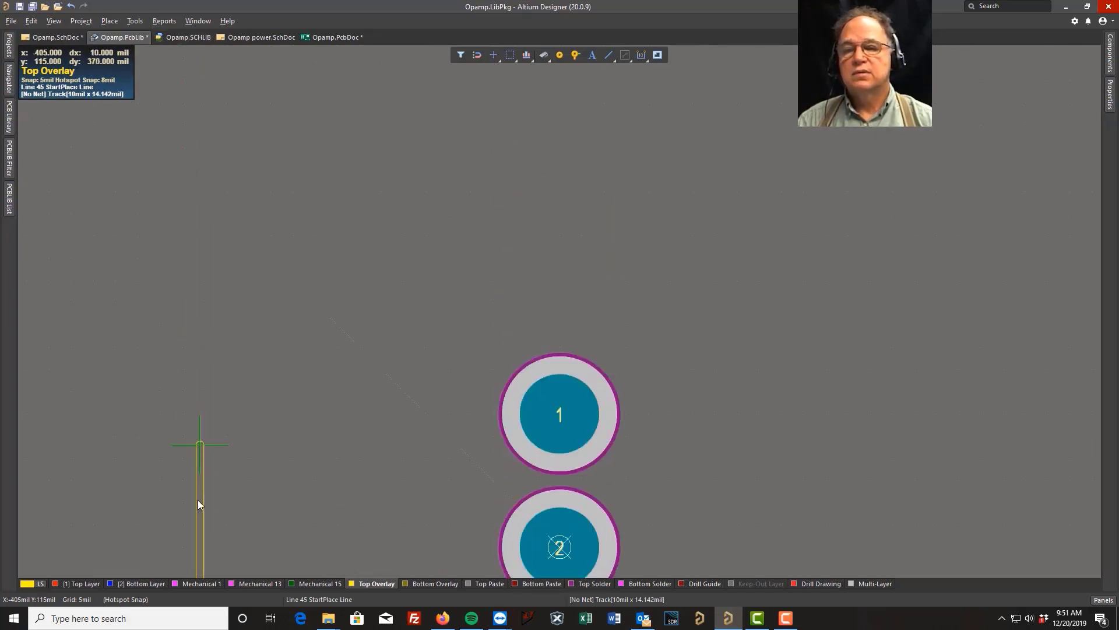
{"action": "left_click", "coordinate": [191, 173]}
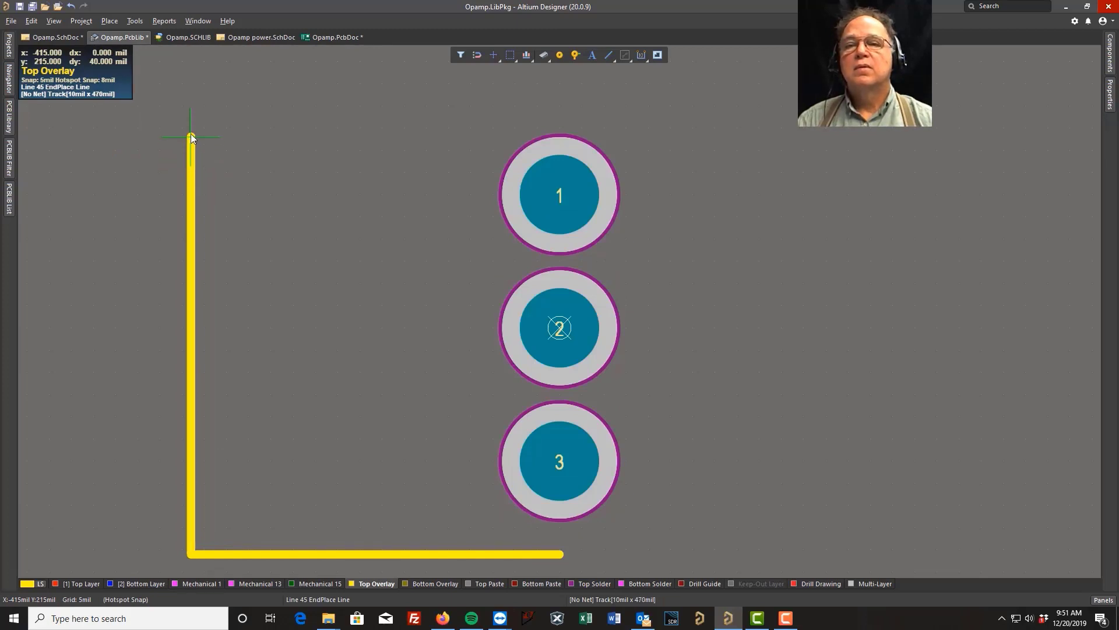
{"action": "left_click", "coordinate": [191, 105]}
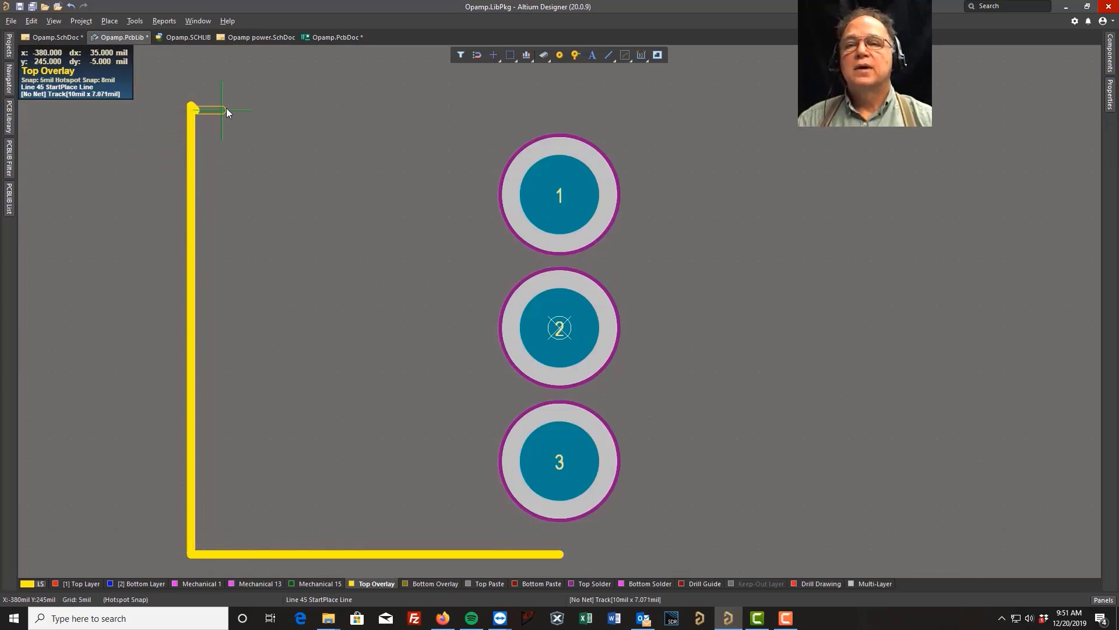
Draw the outline's upper edge to (0, 250) mil, with a notch 95 mil wide and 90 mil deep starting at x = -270 mil.
{"action": "left_click", "coordinate": [317, 105]}
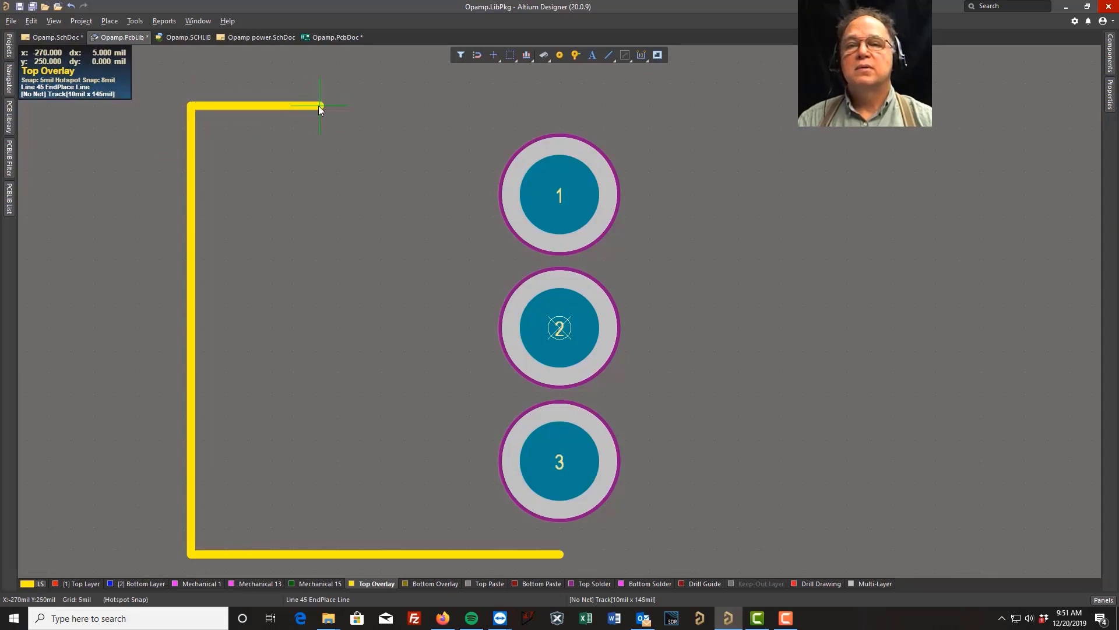
{"action": "left_click", "coordinate": [319, 106]}
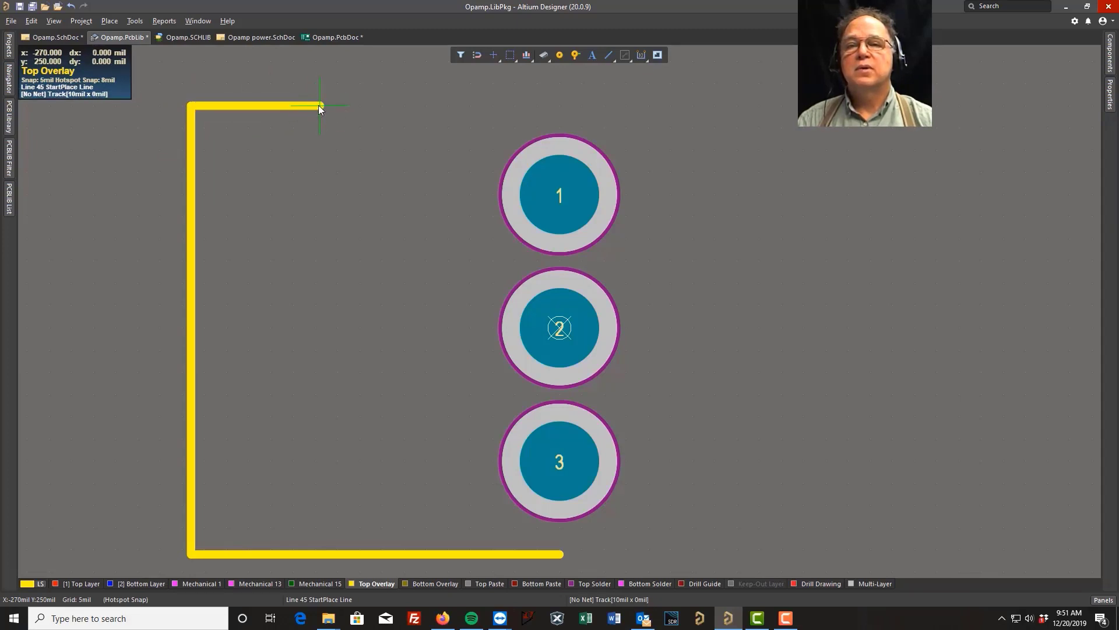
{"action": "left_click", "coordinate": [320, 187]}
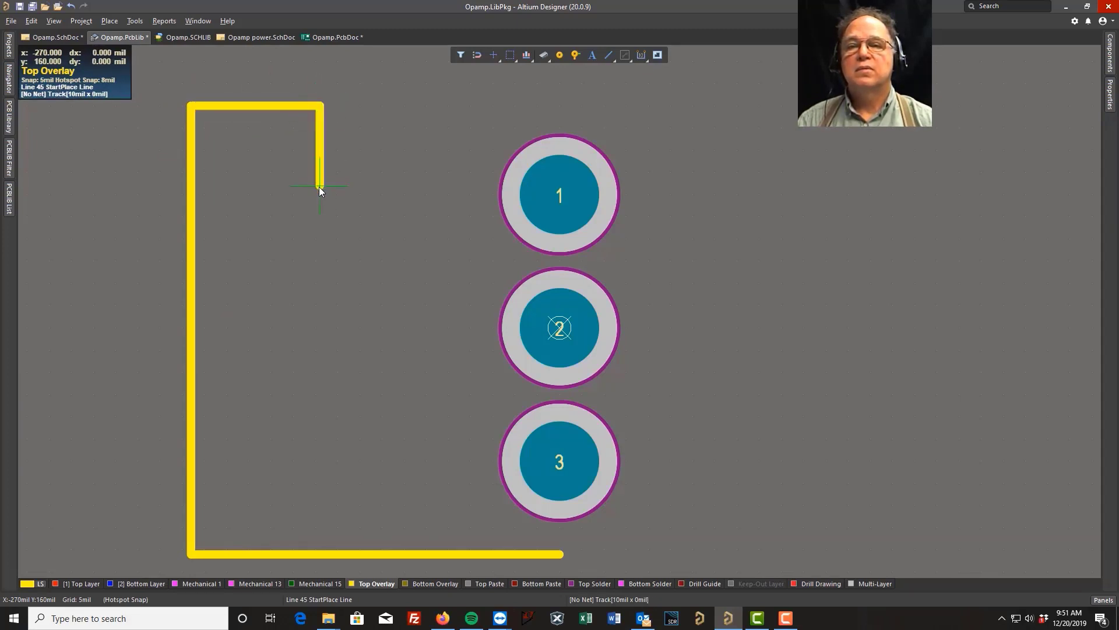
{"action": "left_click", "coordinate": [404, 187]}
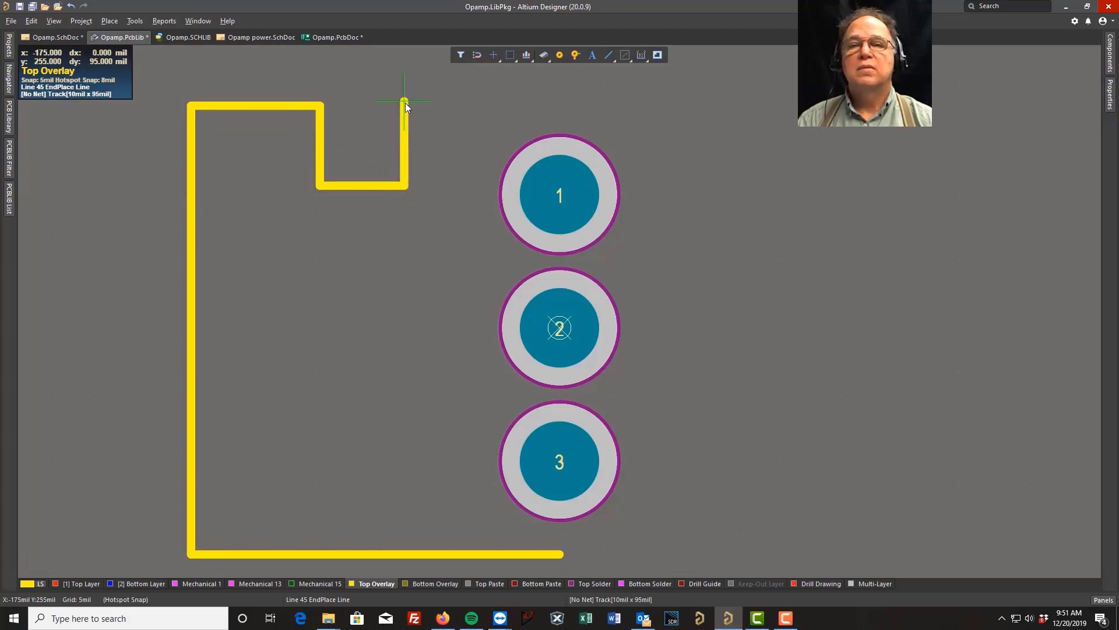
{"action": "left_click", "coordinate": [404, 106]}
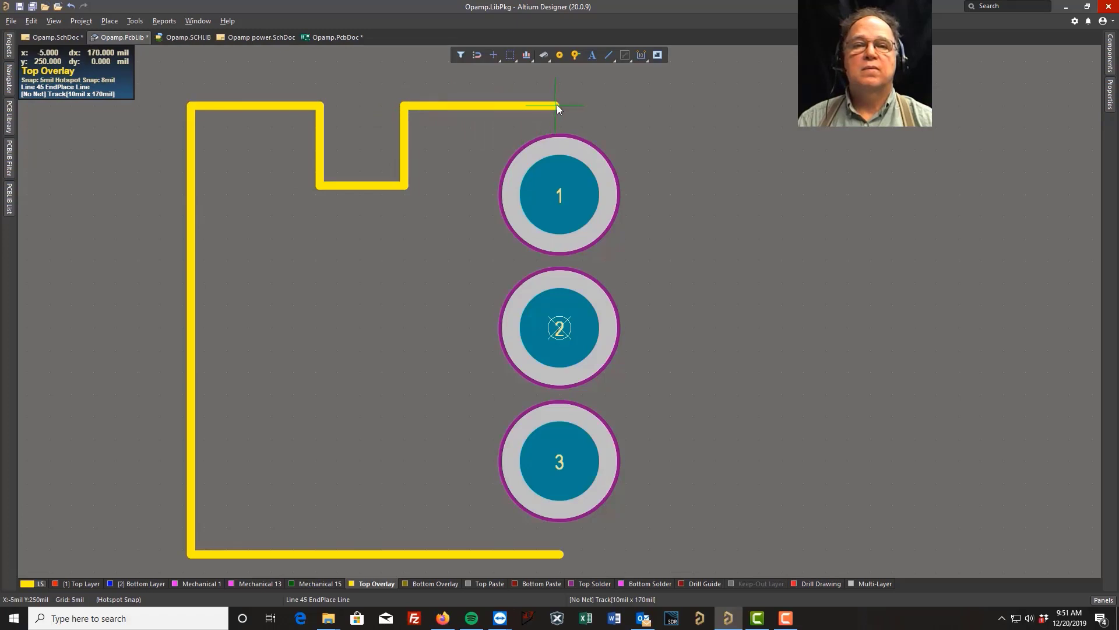
{"action": "left_click", "coordinate": [559, 105]}
{"action": "right_click", "coordinate": [559, 105]}
{"action": "right_click", "coordinate": [559, 105]}
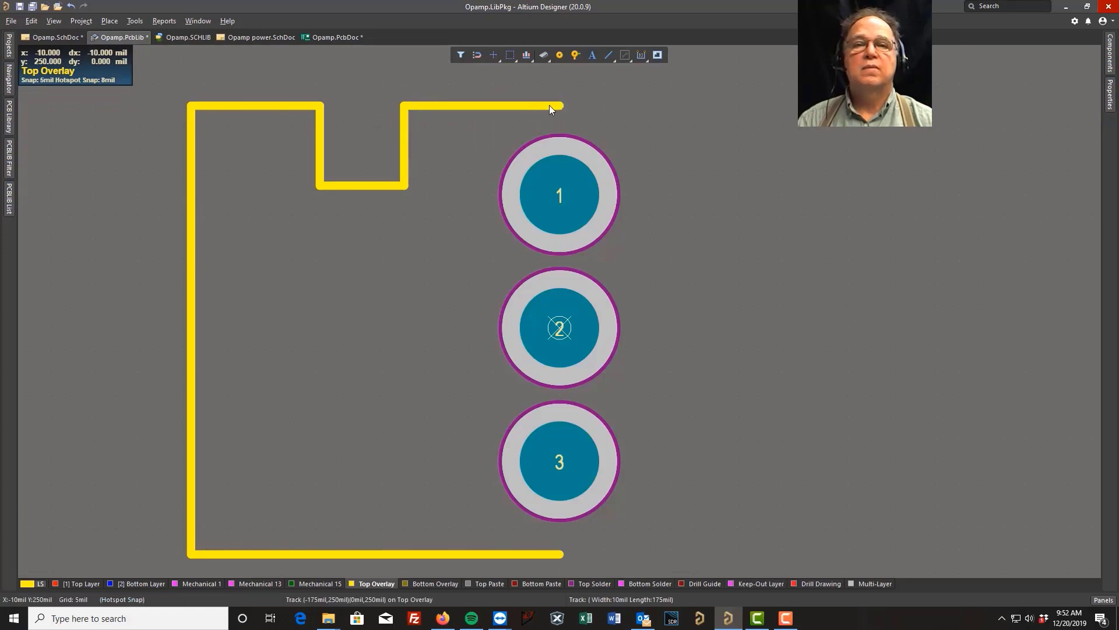
Rename the new three-pad footprint as Test FP and save the footprint library.
{"action": "left_click", "coordinate": [20, 7]}
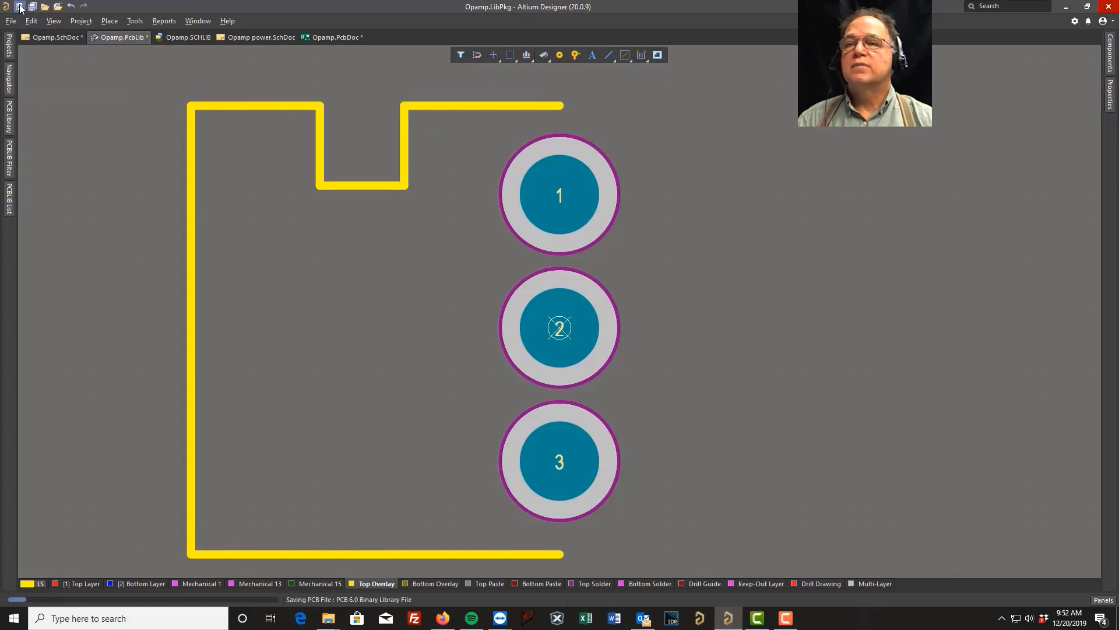
{"action": "left_click", "coordinate": [9, 124]}
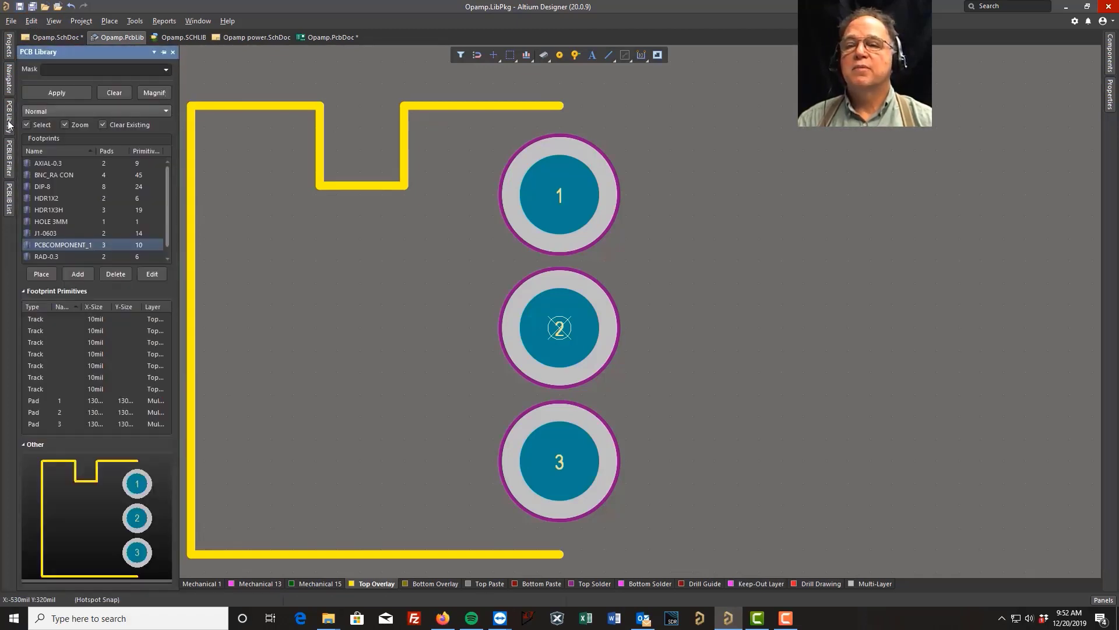
{"action": "right_click", "coordinate": [58, 243]}
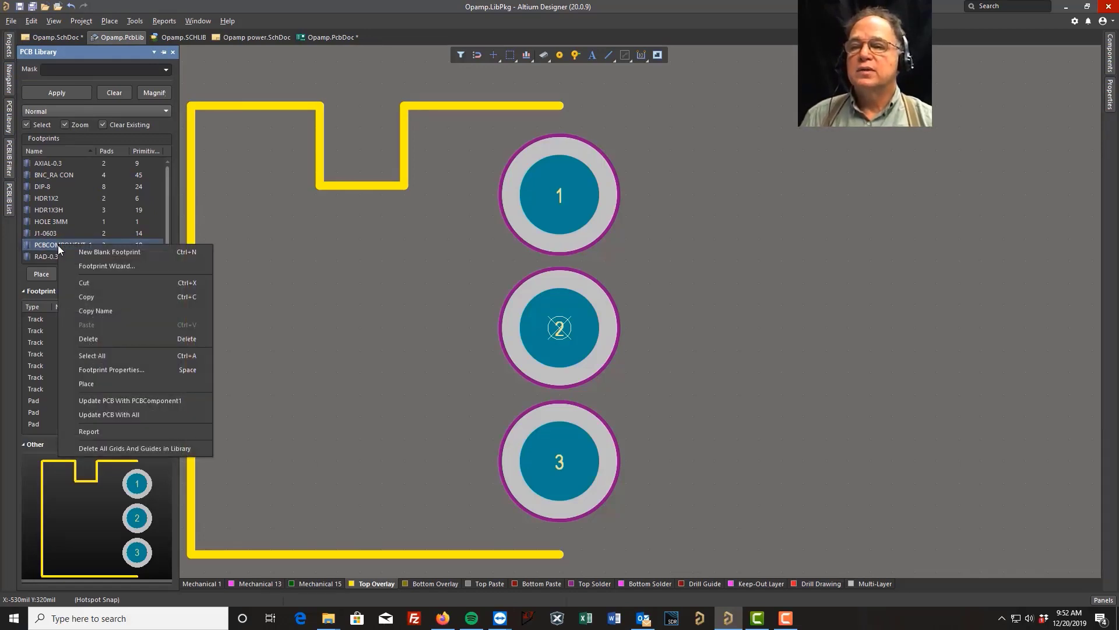
{"action": "left_click", "coordinate": [115, 369]}
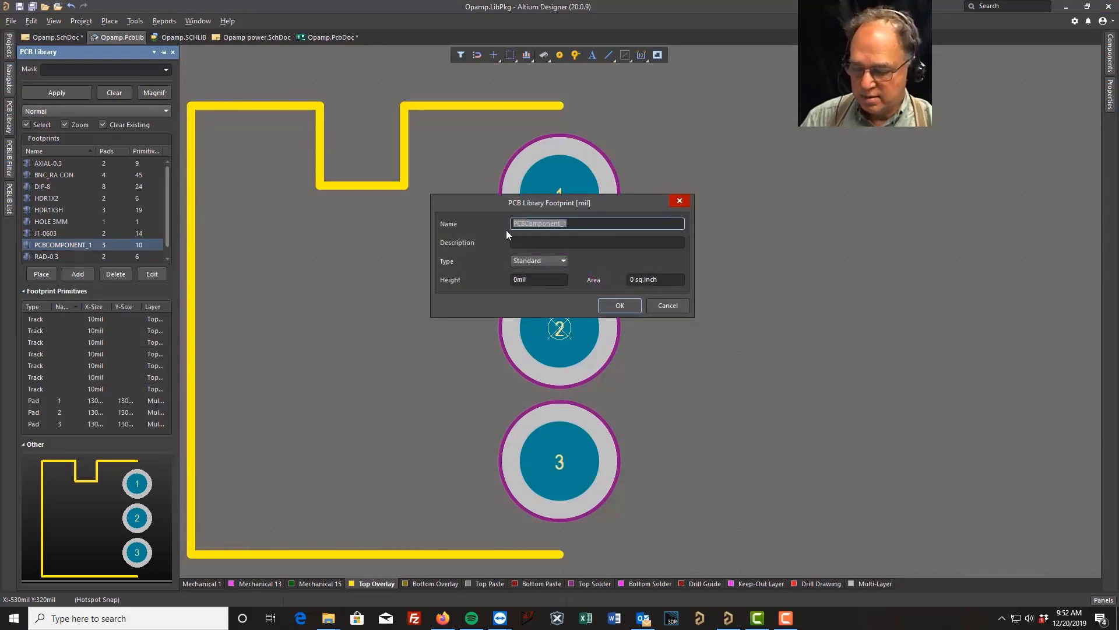
{"action": "type", "text": "Test FP"}
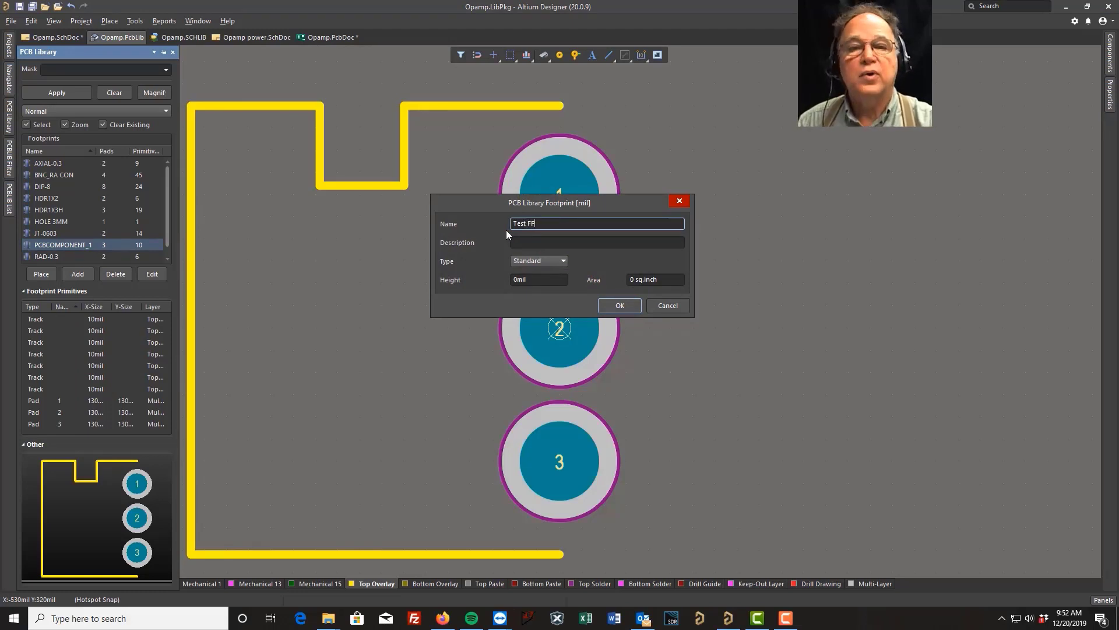
{"action": "key", "text": "Return"}
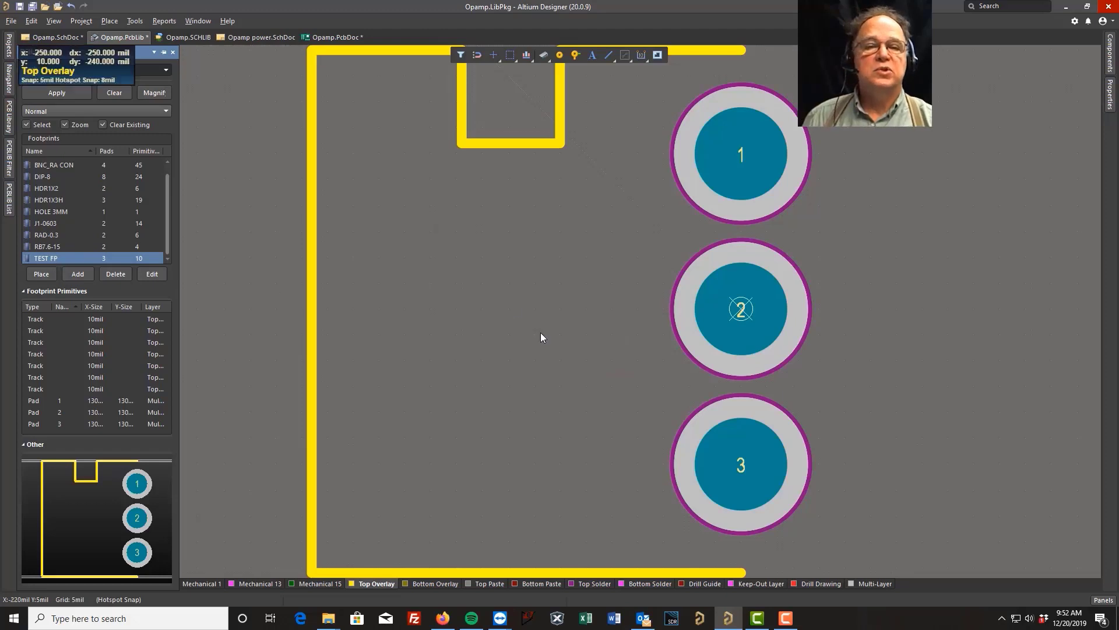
{"action": "left_click", "coordinate": [19, 7]}
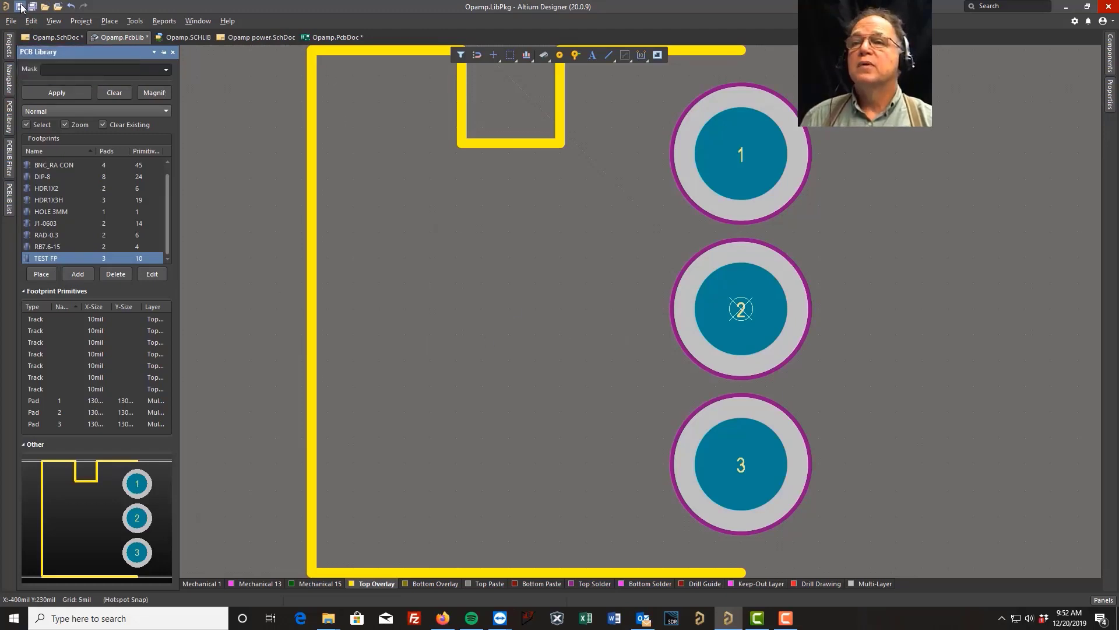